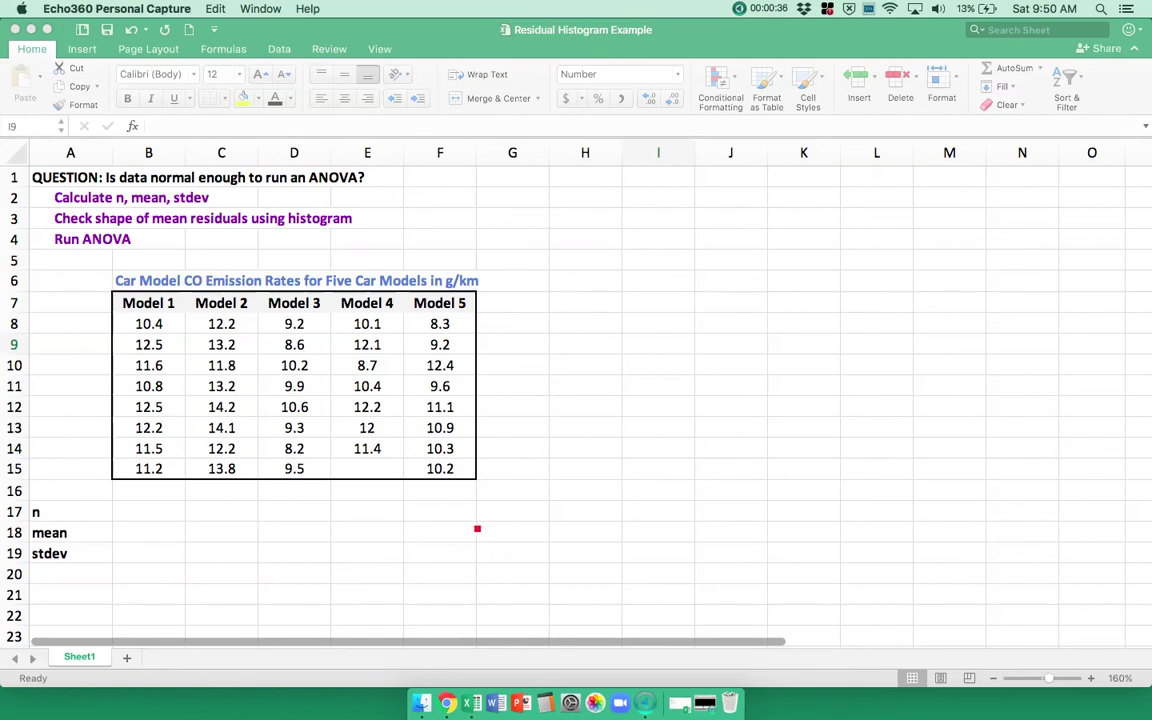
Step: Count the Model 1 observations in B17 with a COUNT formula over B8:B15
{"action": "left_click", "coordinate": [162, 513]}
{"action": "left_click", "coordinate": [162, 513]}
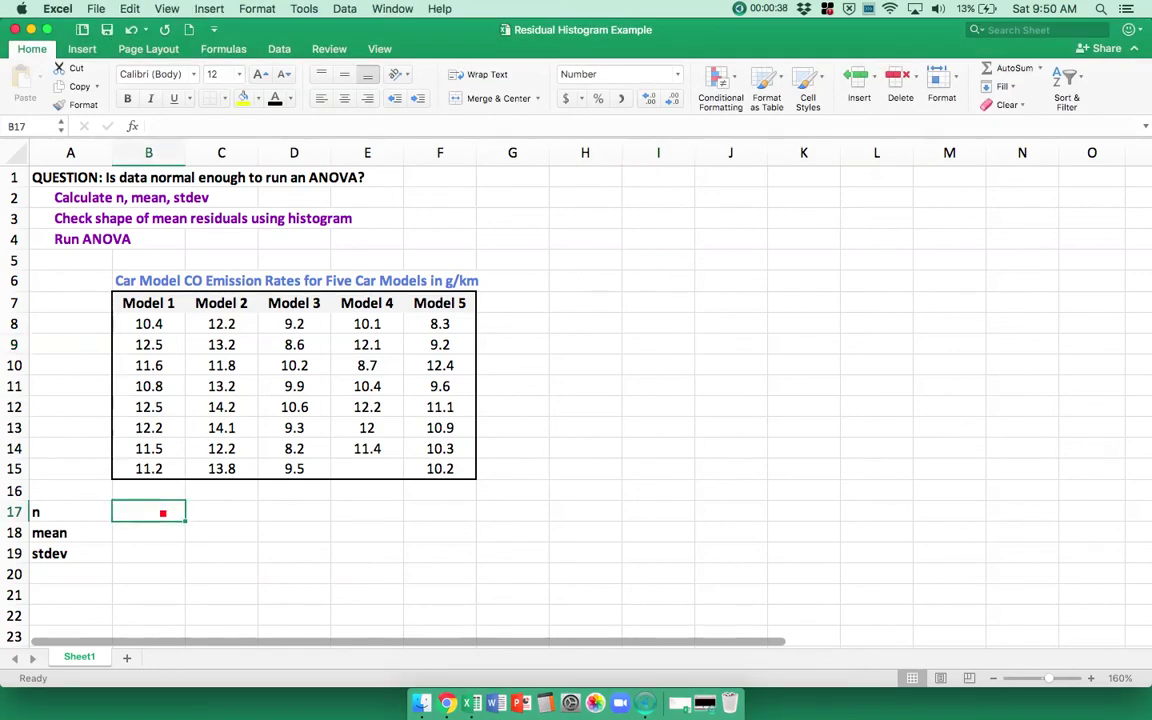
{"action": "type", "text": "+count"}
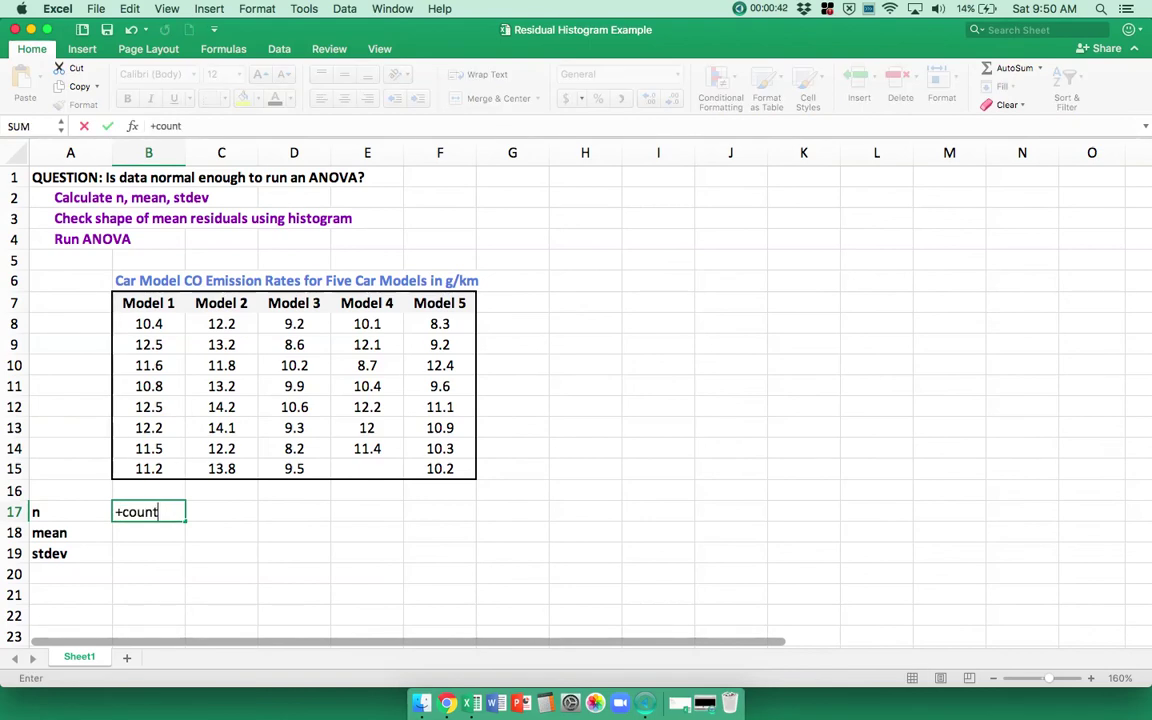
{"action": "key", "text": "BackSpace"}
{"action": "key", "text": "BackSpace"}
{"action": "key", "text": "BackSpace"}
{"action": "key", "text": "BackSpace"}
{"action": "key", "text": "BackSpace"}
{"action": "key", "text": "BackSpace"}
{"action": "type", "text": "=count("}
{"action": "left_click_drag", "start_coordinate": [148, 323], "coordinate": [148, 468]}
{"action": "key", "text": "Return"}
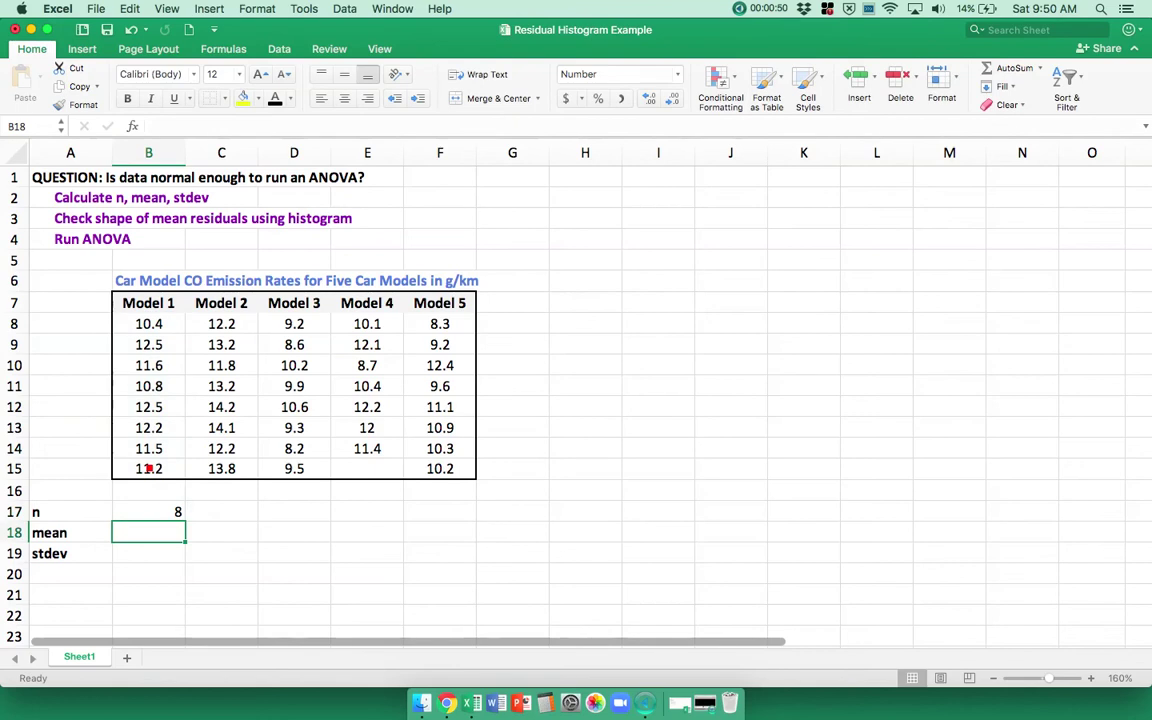
Step: Calculate the Model 1 mean in B18 with an AVERAGE formula over B8:B15
{"action": "type", "text": "=avera"}
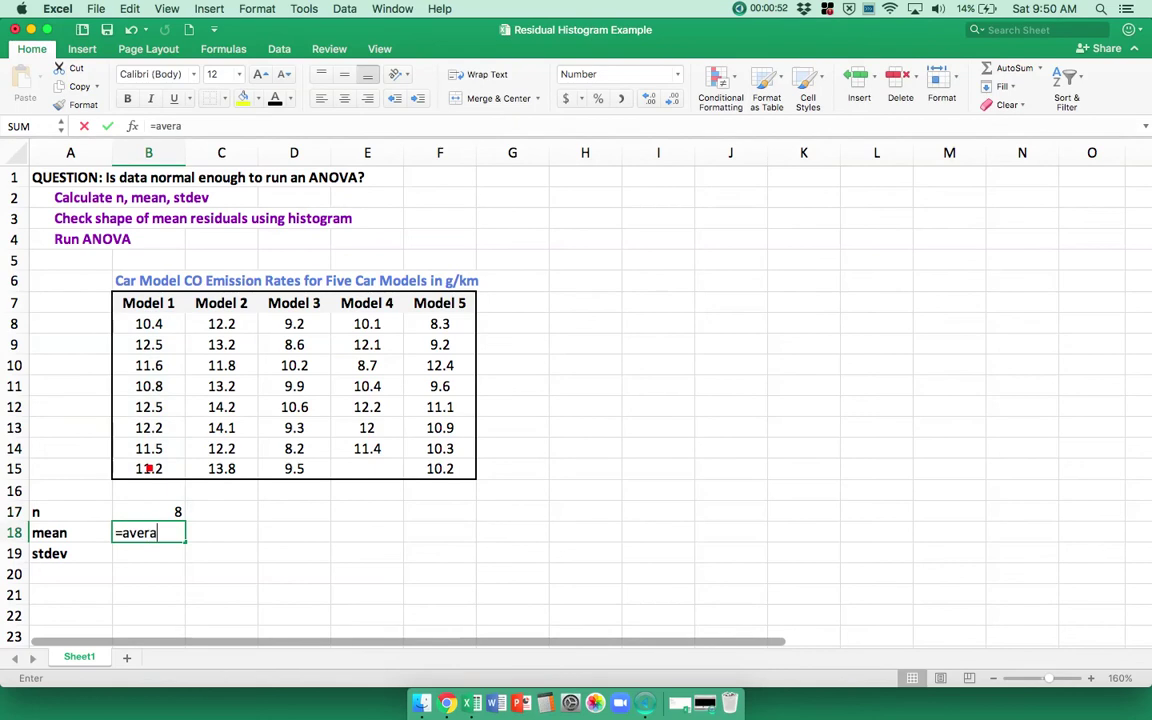
{"action": "type", "text": "ge("}
{"action": "left_click_drag", "start_coordinate": [141, 323], "coordinate": [140, 468]}
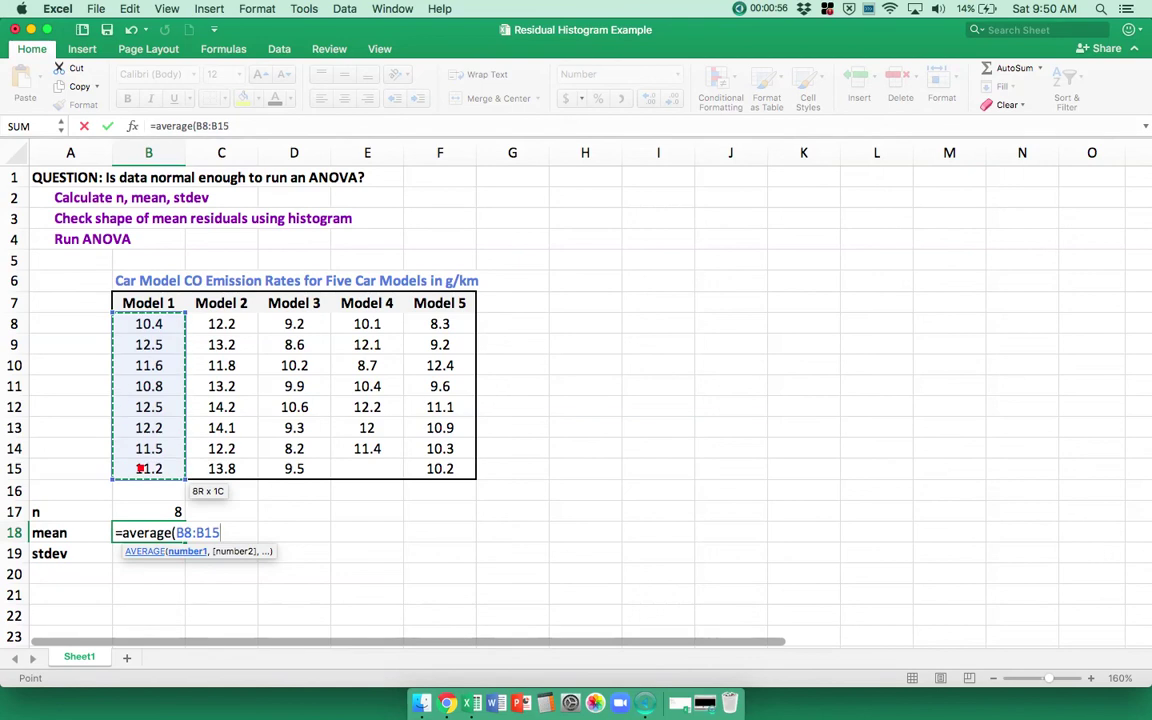
{"action": "key", "text": "Return"}
Step: Calculate the Model 1 standard deviation in B19 with STDEV over B8:B15, and copy the three statistics across to column F
{"action": "type", "text": "="}
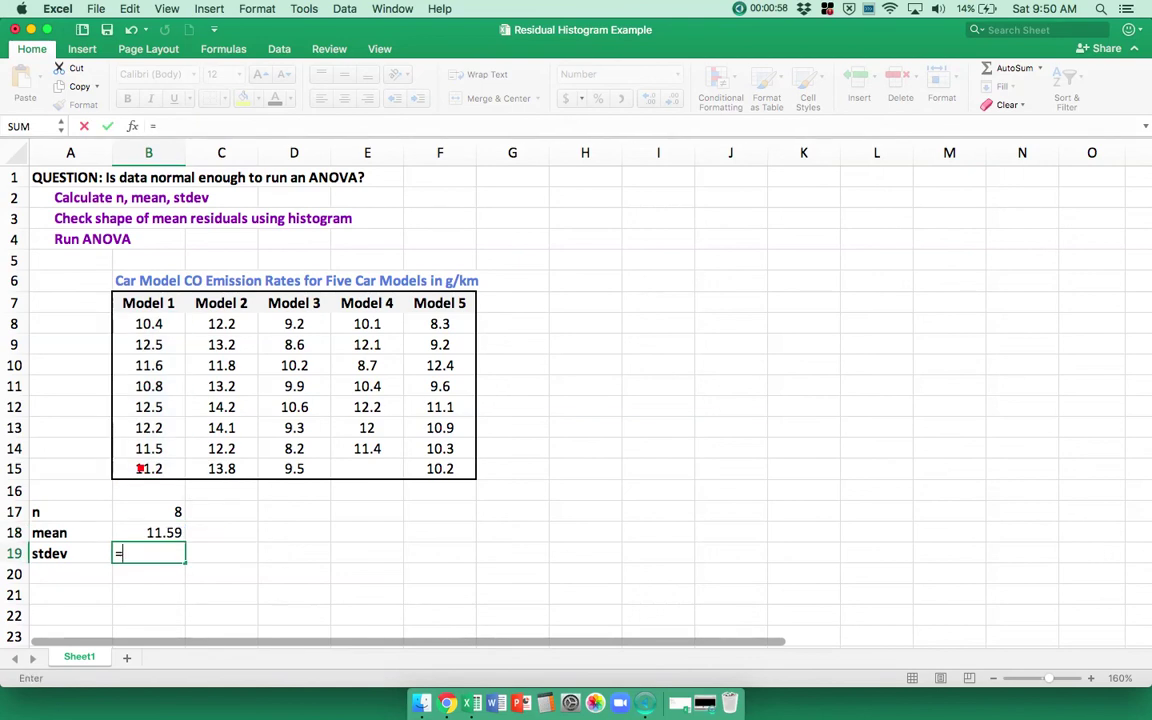
{"action": "type", "text": "stdev("}
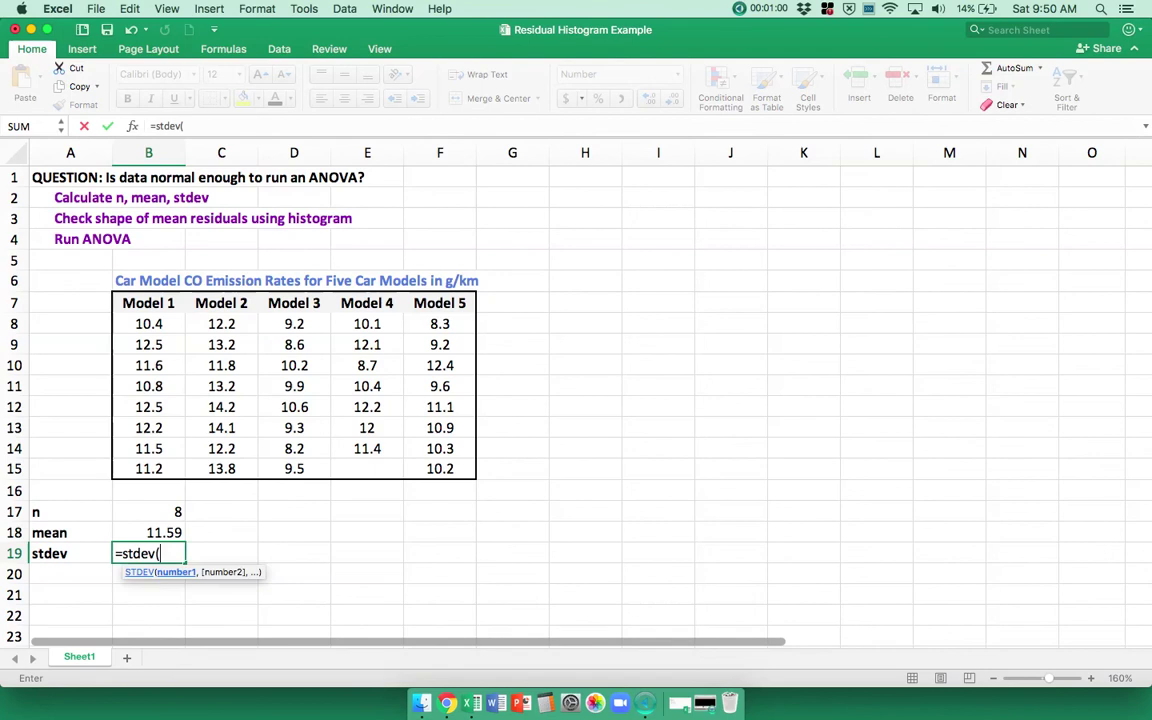
{"action": "left_click_drag", "start_coordinate": [156, 320], "coordinate": [149, 467]}
{"action": "key", "text": "Return"}
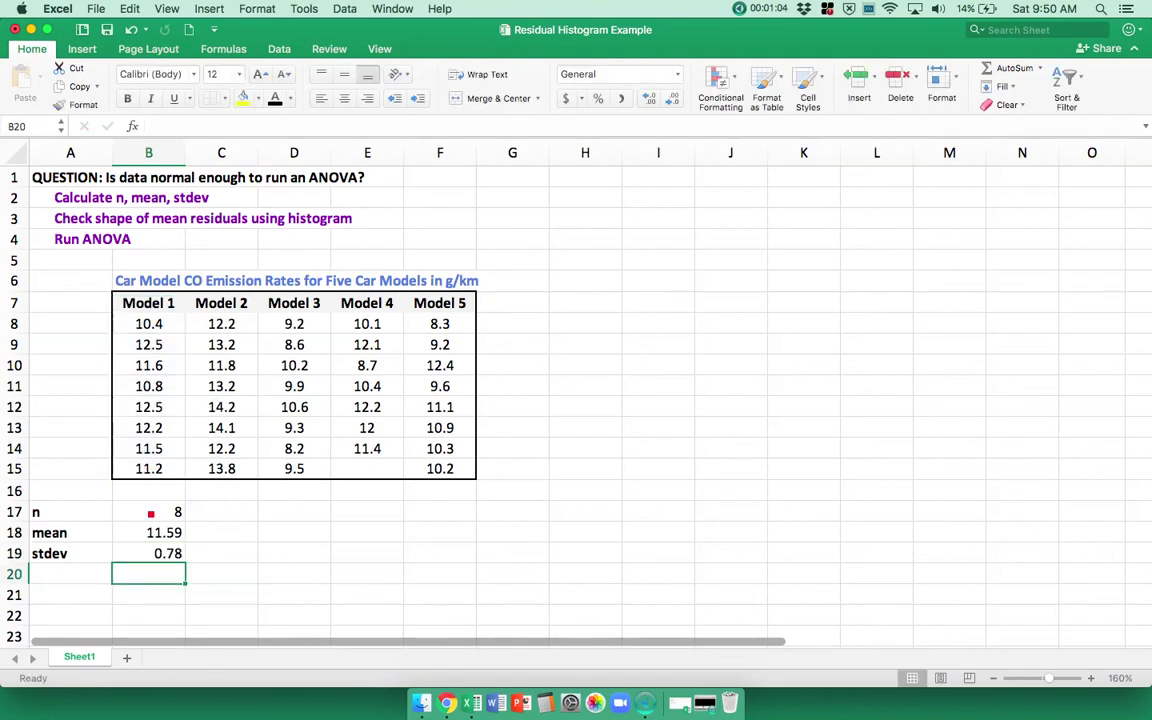
{"action": "left_click_drag", "start_coordinate": [151, 513], "coordinate": [481, 555]}
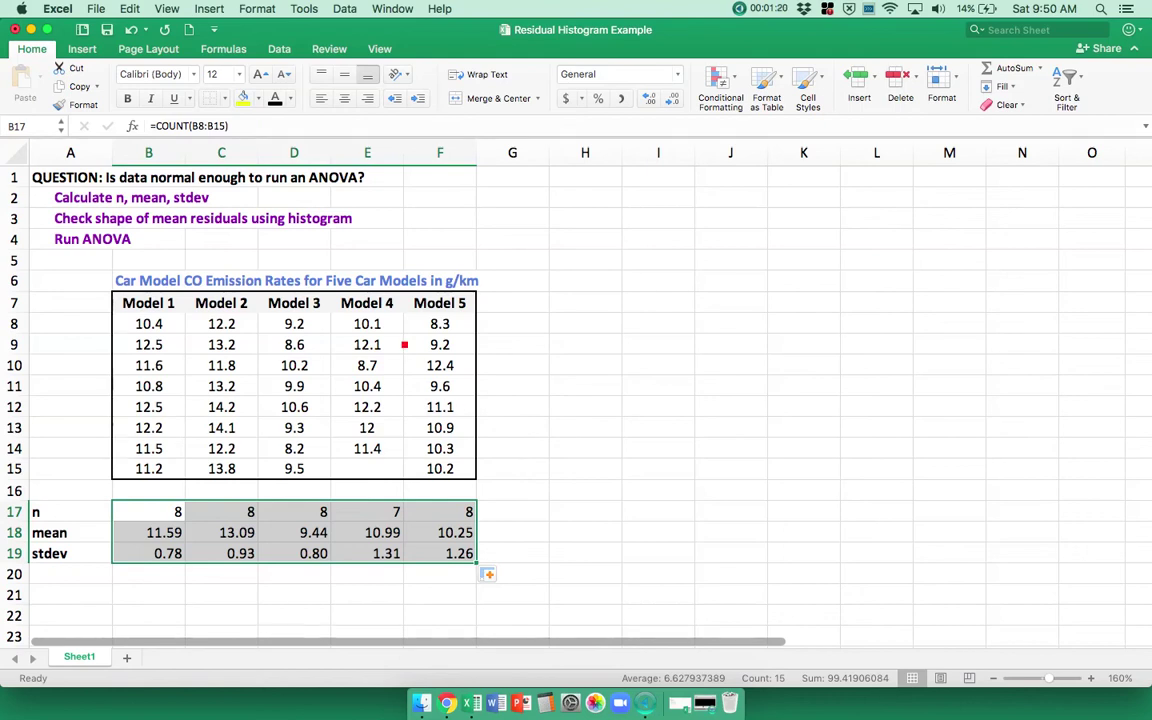
Step: Total the sample sizes of all five models in G17 by summing B17:F17
{"action": "left_click", "coordinate": [517, 508]}
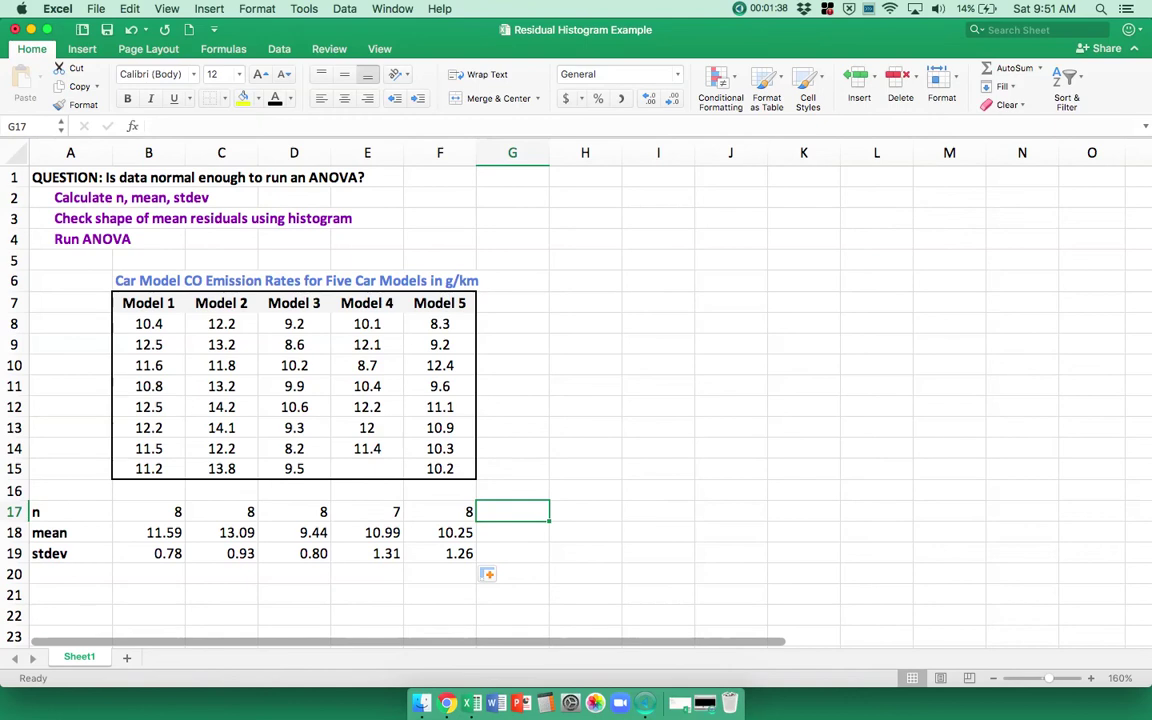
{"action": "type", "text": "="}
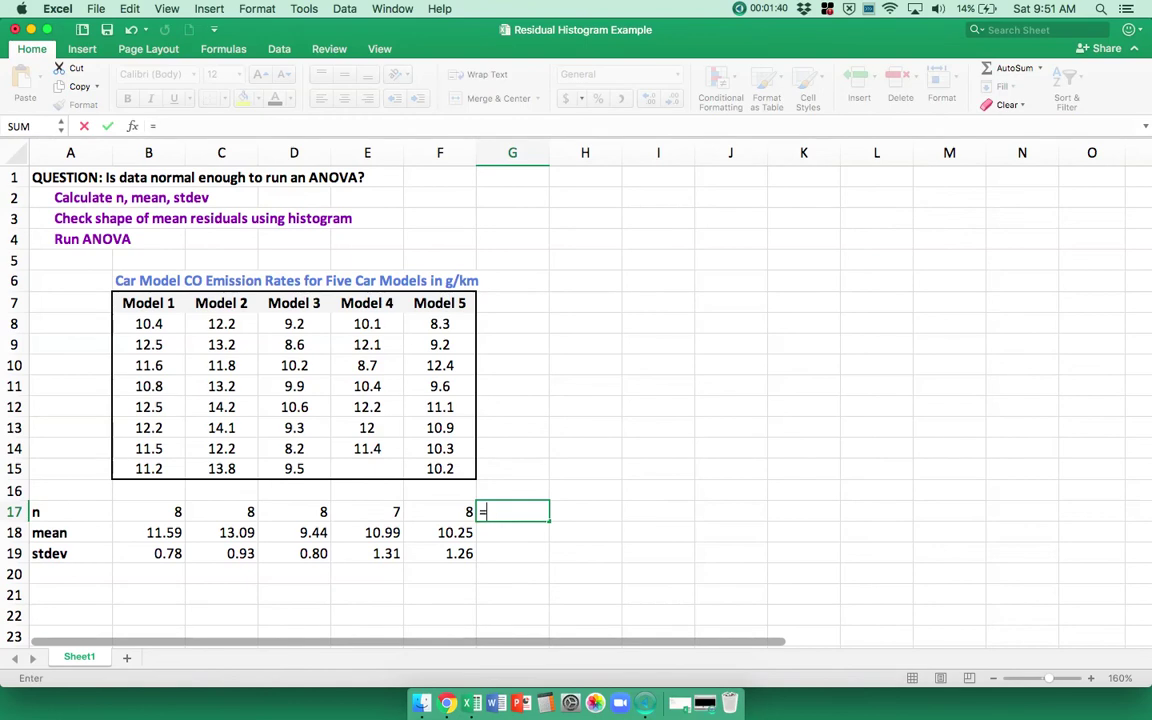
{"action": "type", "text": "sum("}
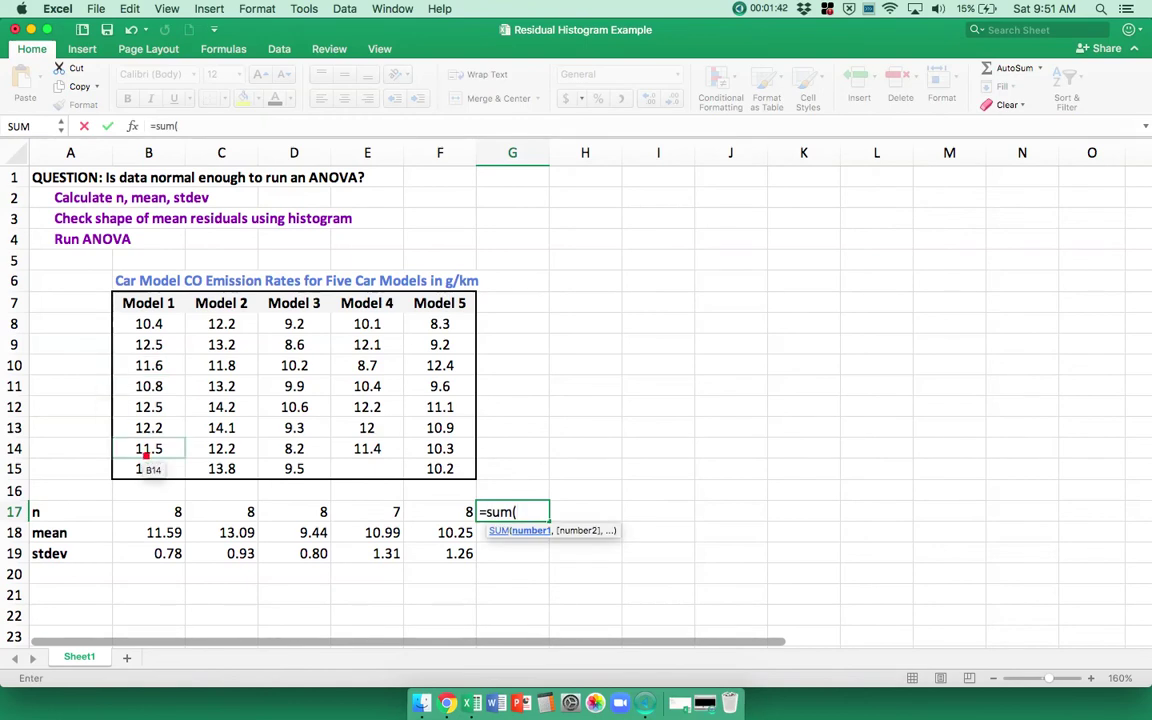
{"action": "left_click_drag", "start_coordinate": [148, 510], "coordinate": [424, 517]}
{"action": "key", "text": "Return"}
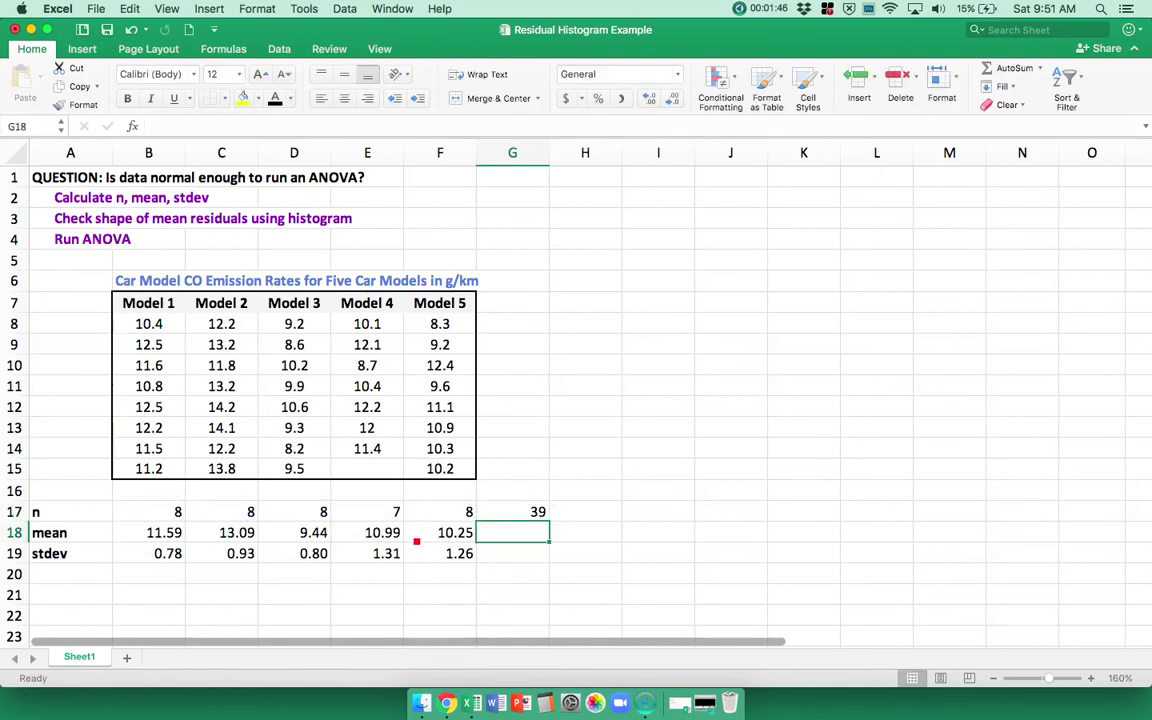
Step: Compare the standard deviations of the five models in B19:F19
{"action": "left_click", "coordinate": [419, 553]}
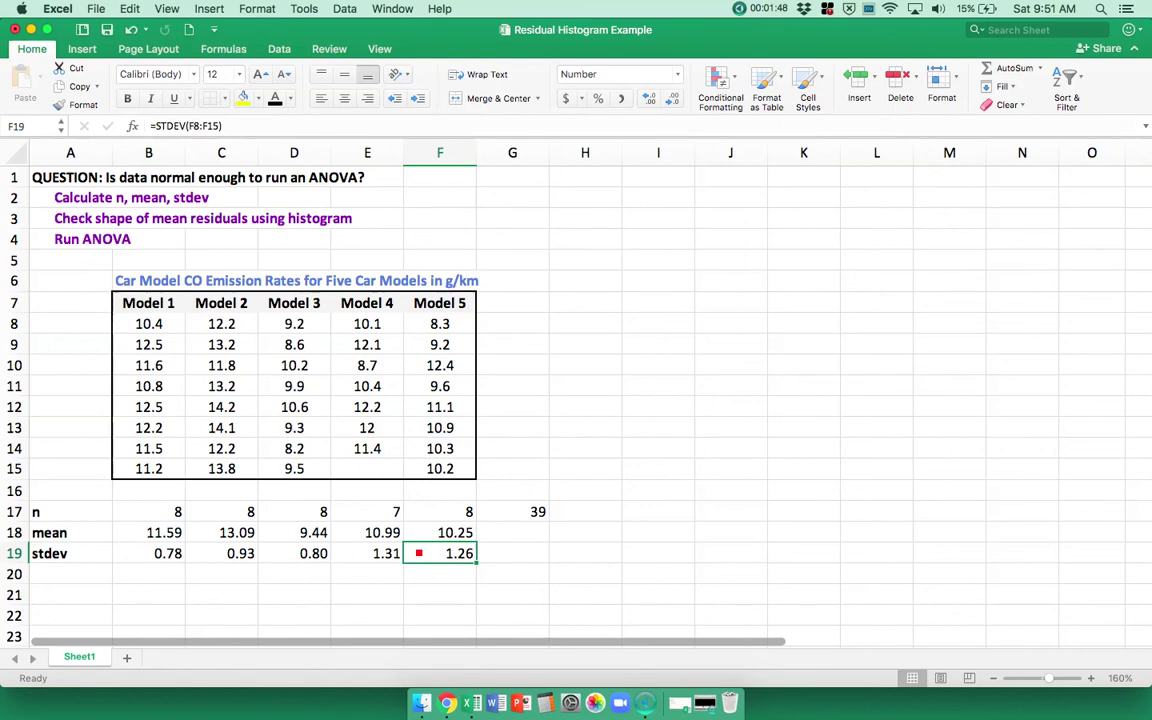
{"action": "key", "text": "Left"}
{"action": "key", "text": "Left"}
{"action": "key", "text": "Left"}
{"action": "key", "text": "Left"}
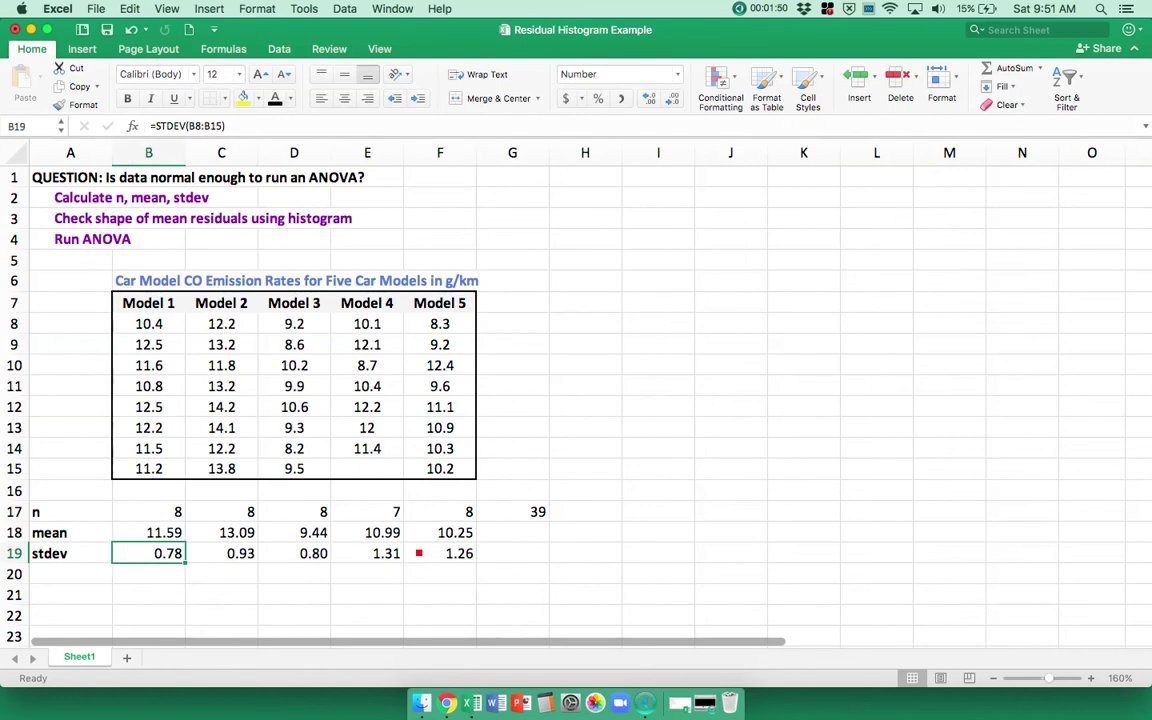
{"action": "key", "text": "Right"}
{"action": "key", "text": "Right"}
{"action": "key", "text": "Right"}
{"action": "key", "text": "Right"}
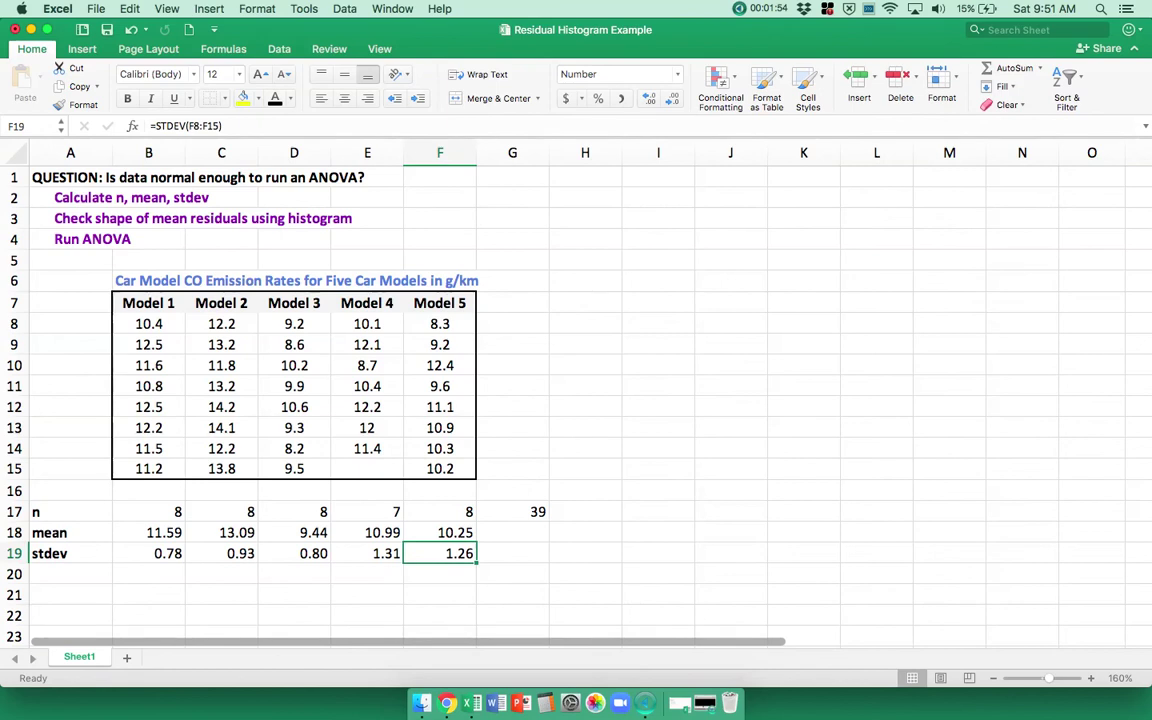
{"action": "key", "text": "Left"}
{"action": "key", "text": "Left"}
{"action": "key", "text": "Left"}
{"action": "key", "text": "Left"}
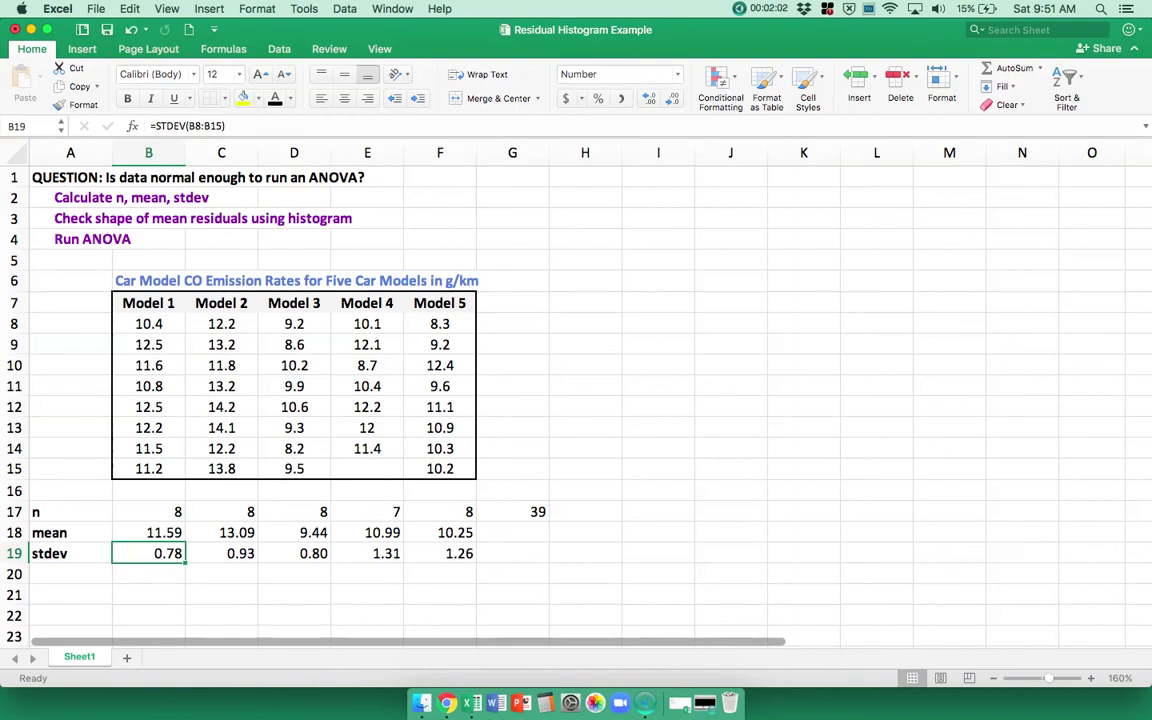
{"action": "key", "text": "Right"}
{"action": "key", "text": "Right"}
{"action": "key", "text": "Right"}
{"action": "key", "text": "Right"}
{"action": "key", "text": "Left"}
{"action": "key", "text": "Left"}
{"action": "key", "text": "Left"}
{"action": "key", "text": "Left"}
{"action": "key", "text": "Right"}
{"action": "key", "text": "Right"}
{"action": "key", "text": "Right"}
{"action": "key", "text": "Right"}
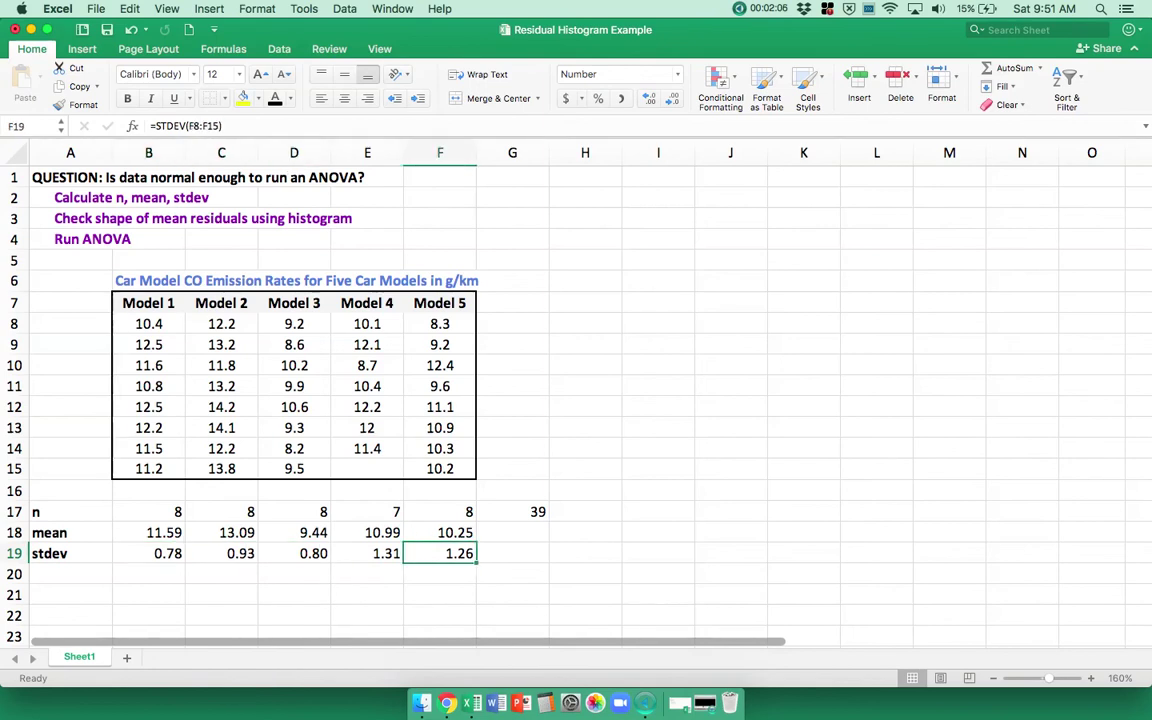
Step: Calculate the square root of the total sample size in G18 with =SQRT(G17)
{"action": "key", "text": "Right"}
{"action": "key", "text": "Up"}
{"action": "key", "text": "Up"}
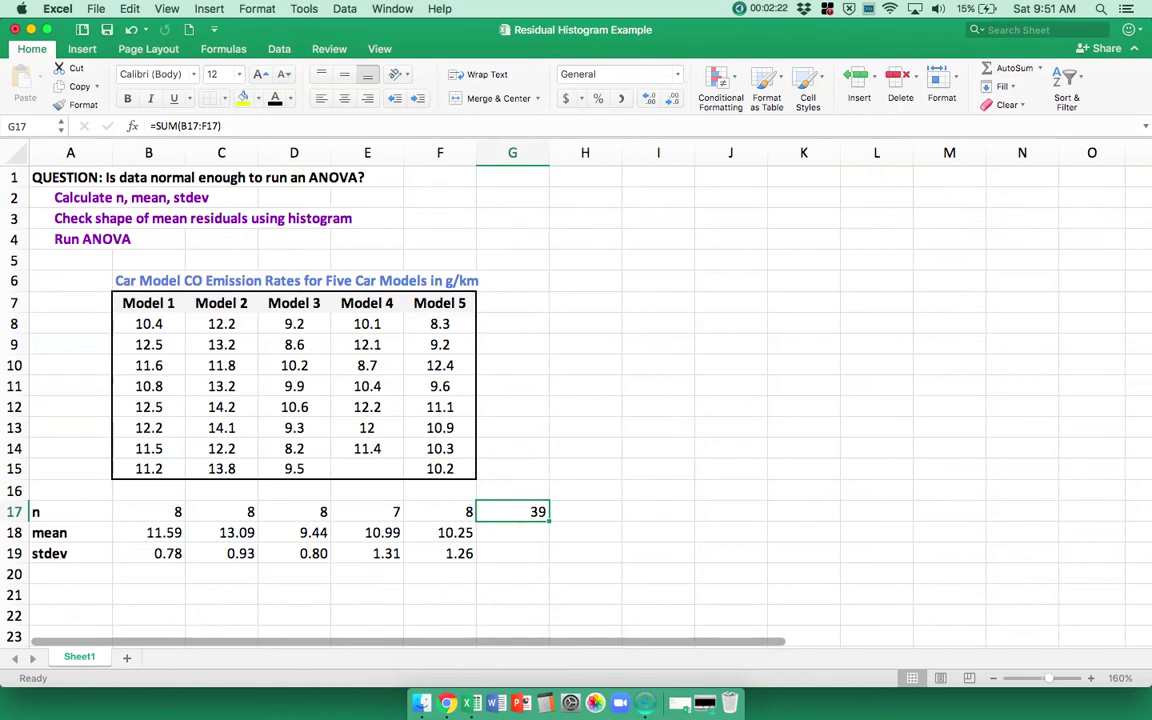
{"action": "left_click", "coordinate": [512, 532]}
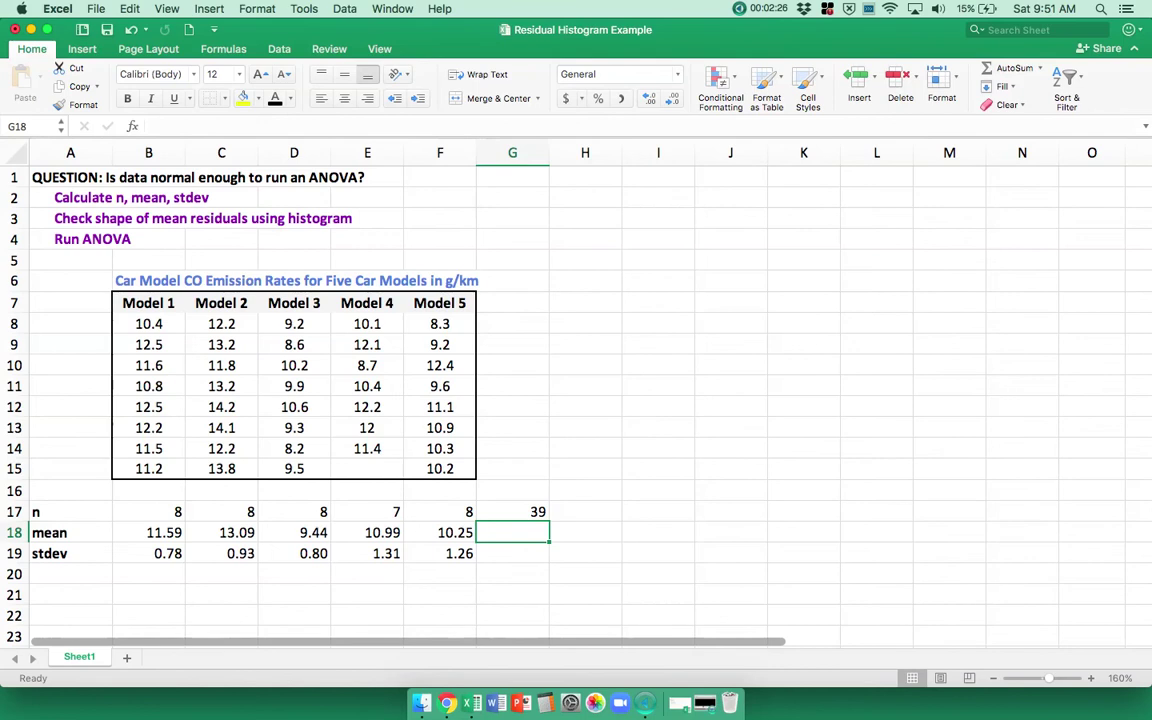
{"action": "type", "text": "=sqrt("}
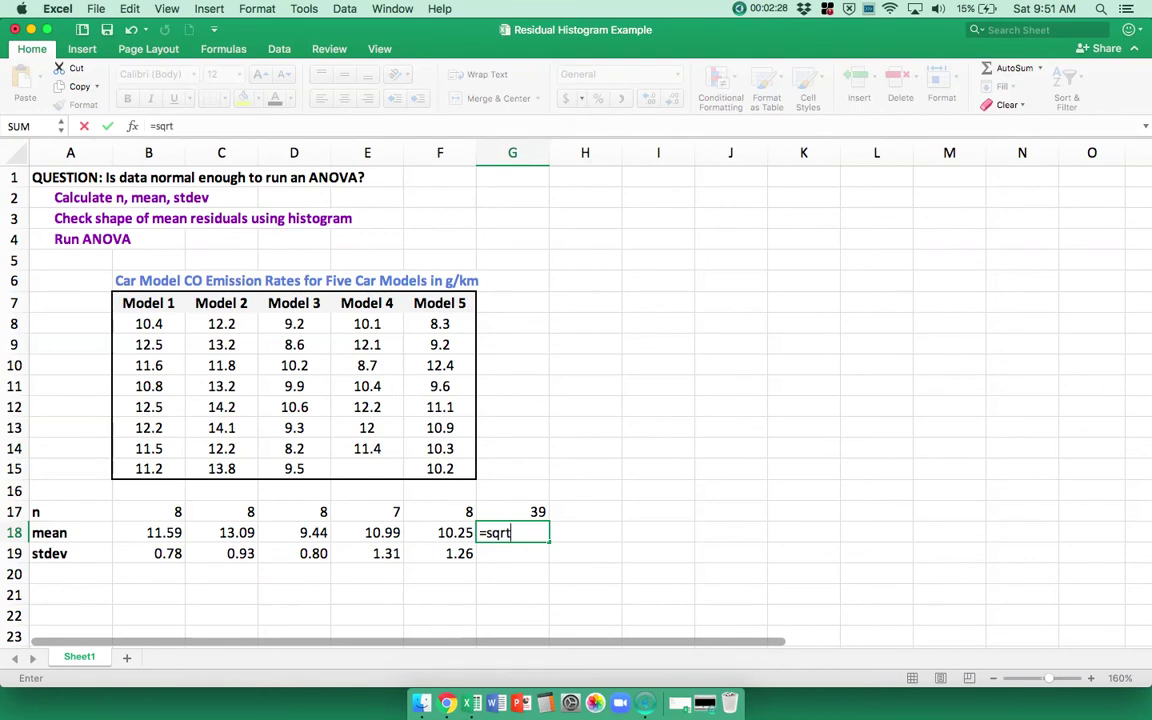
{"action": "left_click", "coordinate": [508, 510]}
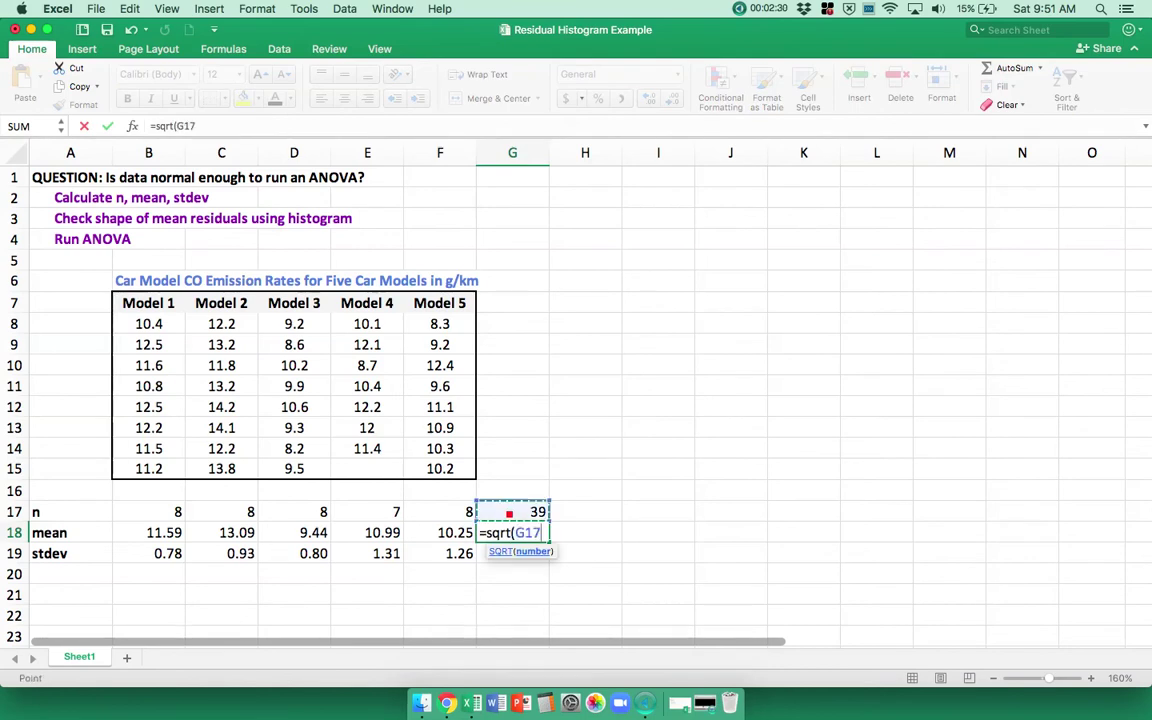
{"action": "type", "text": ")"}
{"action": "key", "text": "Return"}
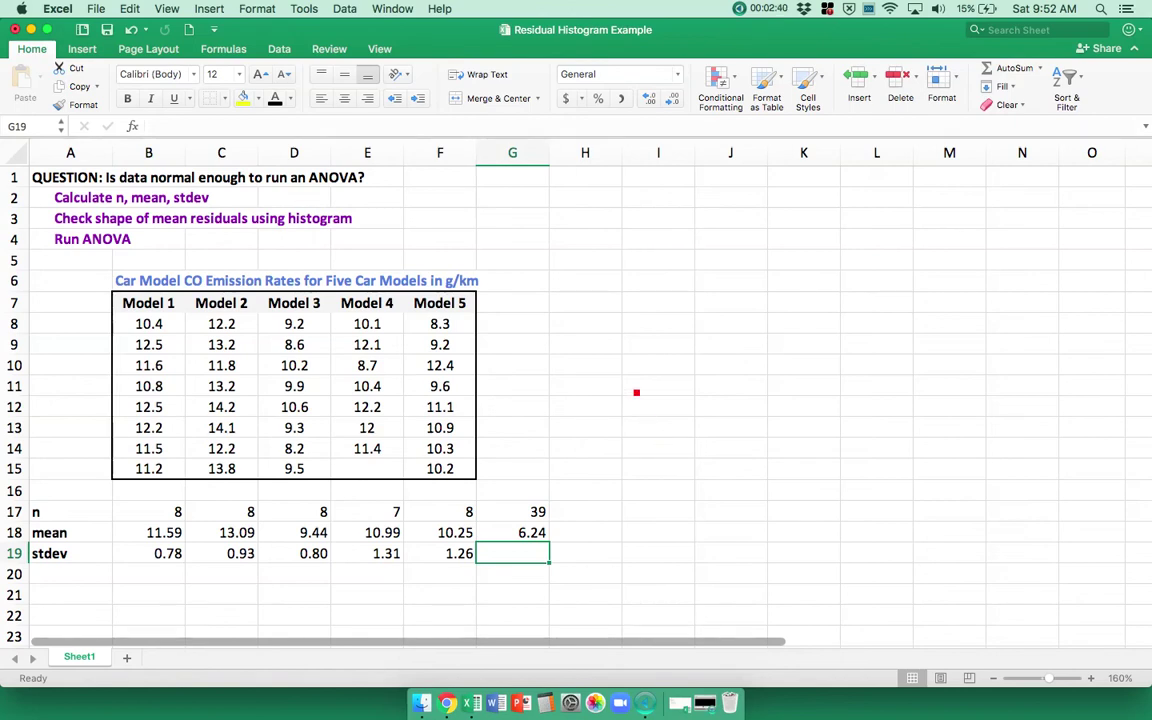
Step: Calculate the first Model 1 residual in H8 as the observation minus its mean, =B8-B18
{"action": "left_click", "coordinate": [595, 324]}
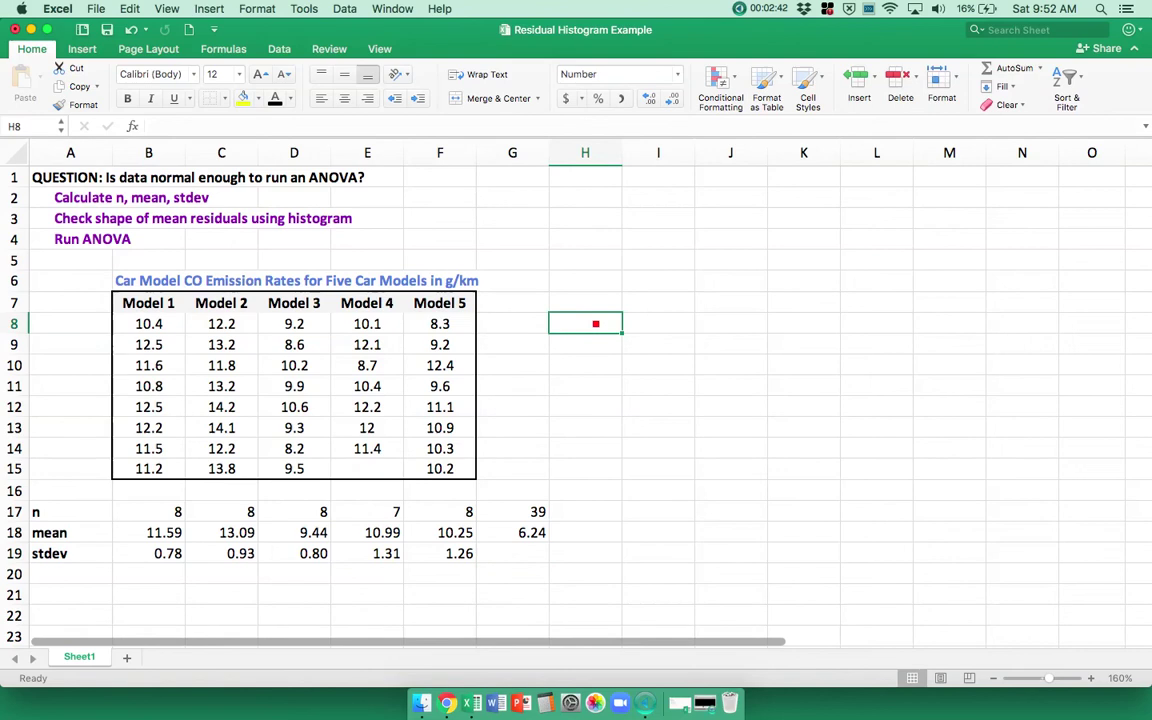
{"action": "type", "text": "="}
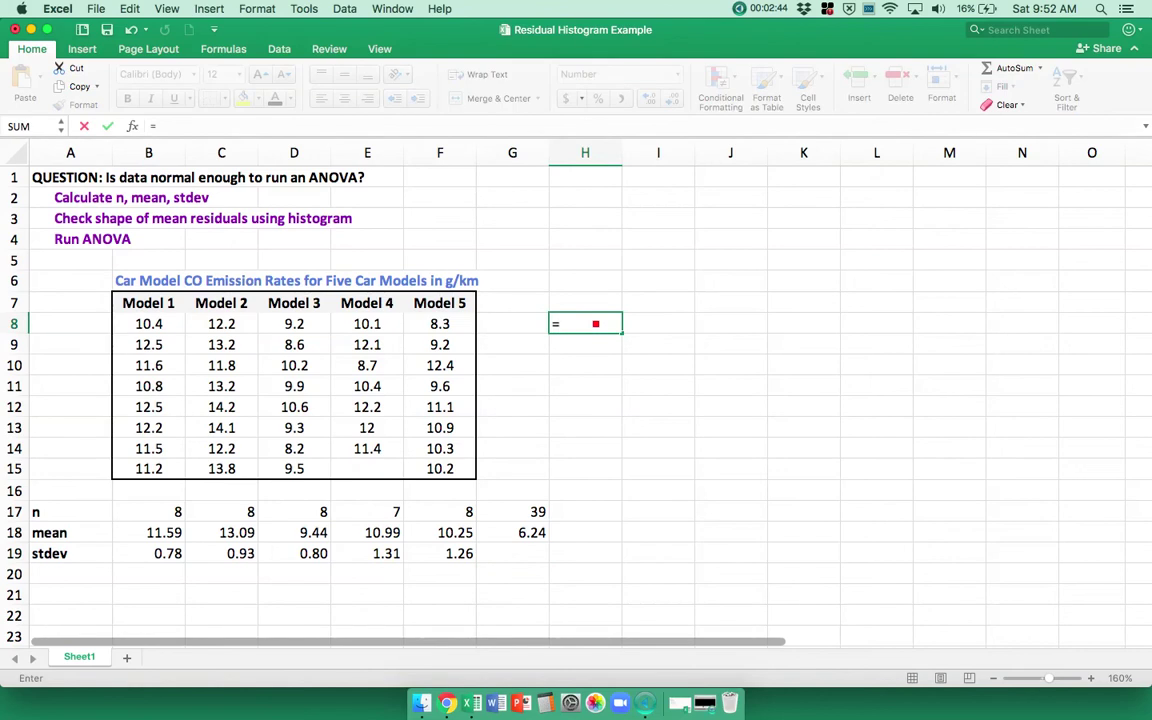
{"action": "left_click", "coordinate": [170, 326]}
{"action": "type", "text": "-"}
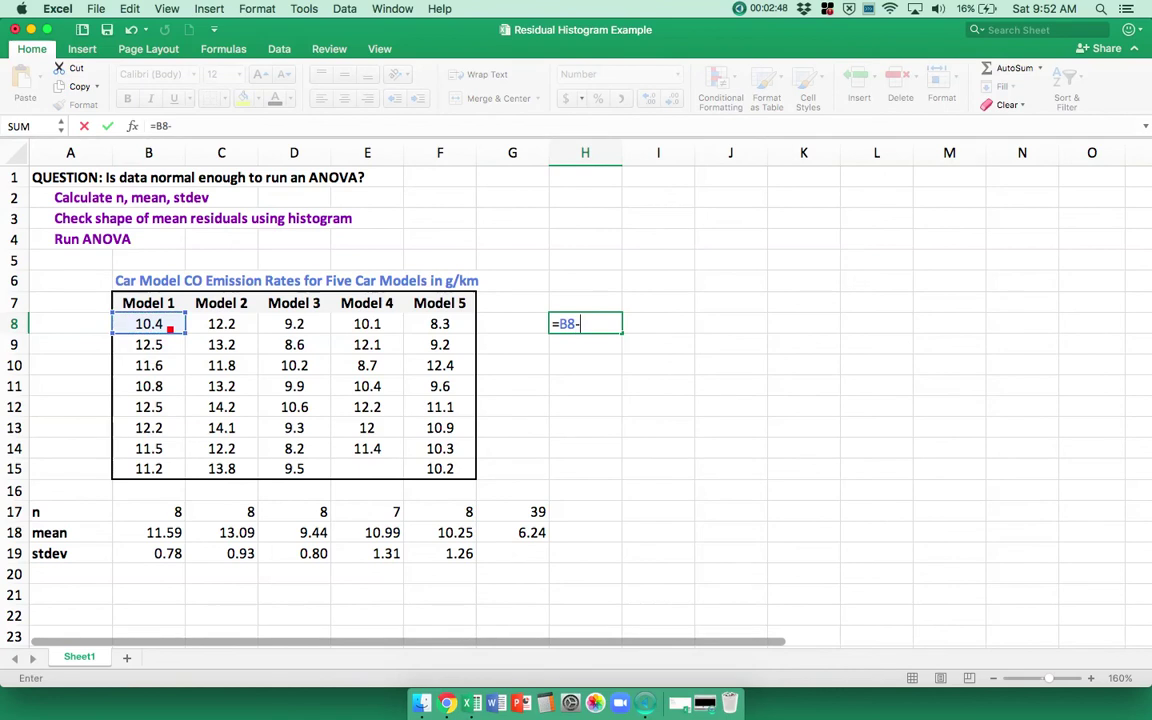
{"action": "left_click", "coordinate": [157, 533]}
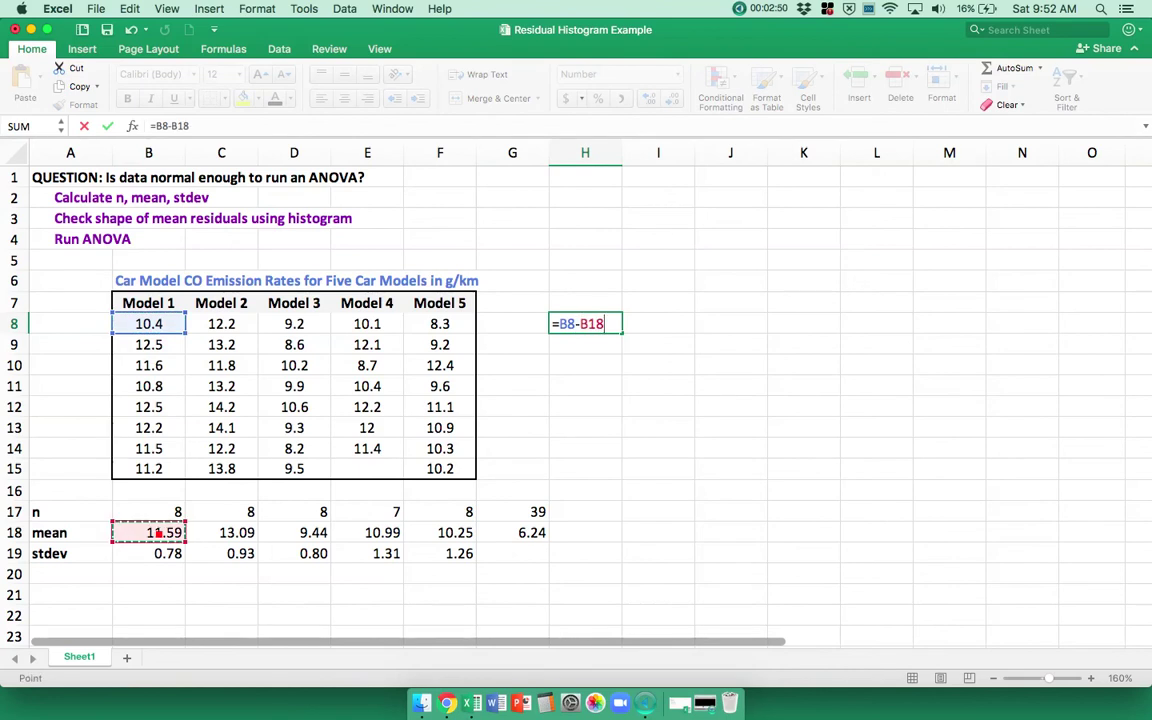
{"action": "key", "text": "Return"}
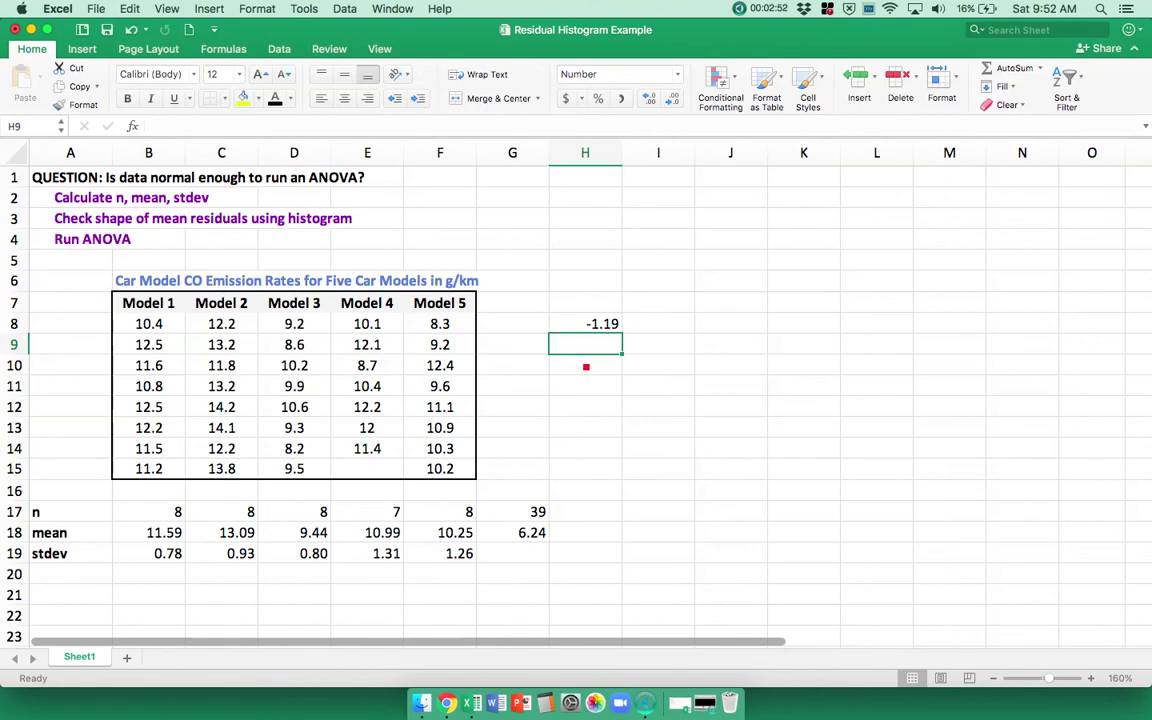
Step: Lock the mean's row in the H8 formula as =B8-B$18 and fill it over H8:L15
{"action": "left_click", "coordinate": [562, 324]}
{"action": "double_click", "coordinate": [563, 324]}
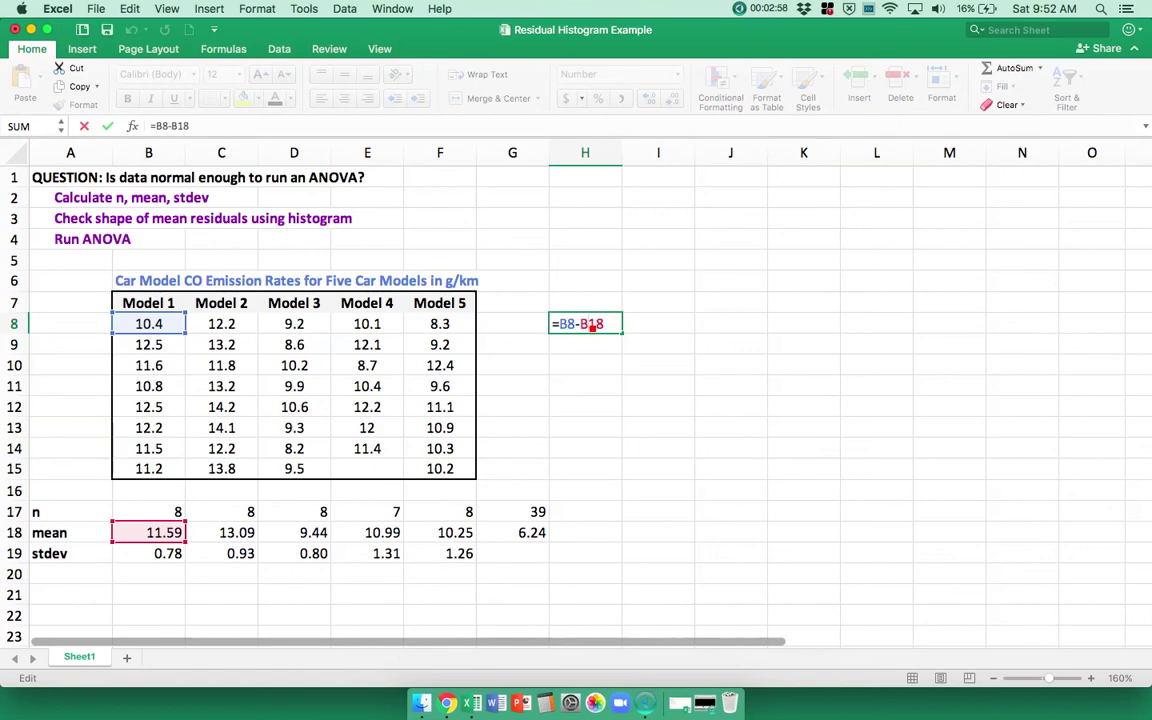
{"action": "left_click", "coordinate": [589, 324]}
{"action": "type", "text": "$"}
{"action": "key", "text": "Return"}
{"action": "left_click", "coordinate": [600, 323]}
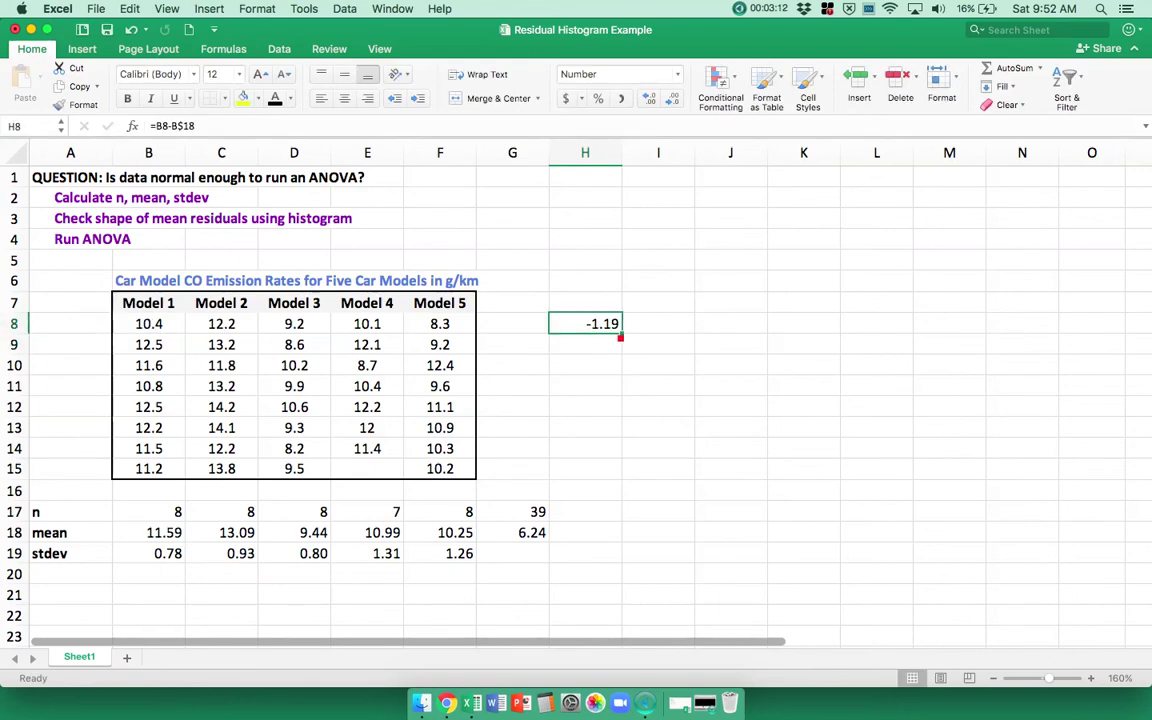
{"action": "left_click_drag", "start_coordinate": [625, 335], "coordinate": [901, 486]}
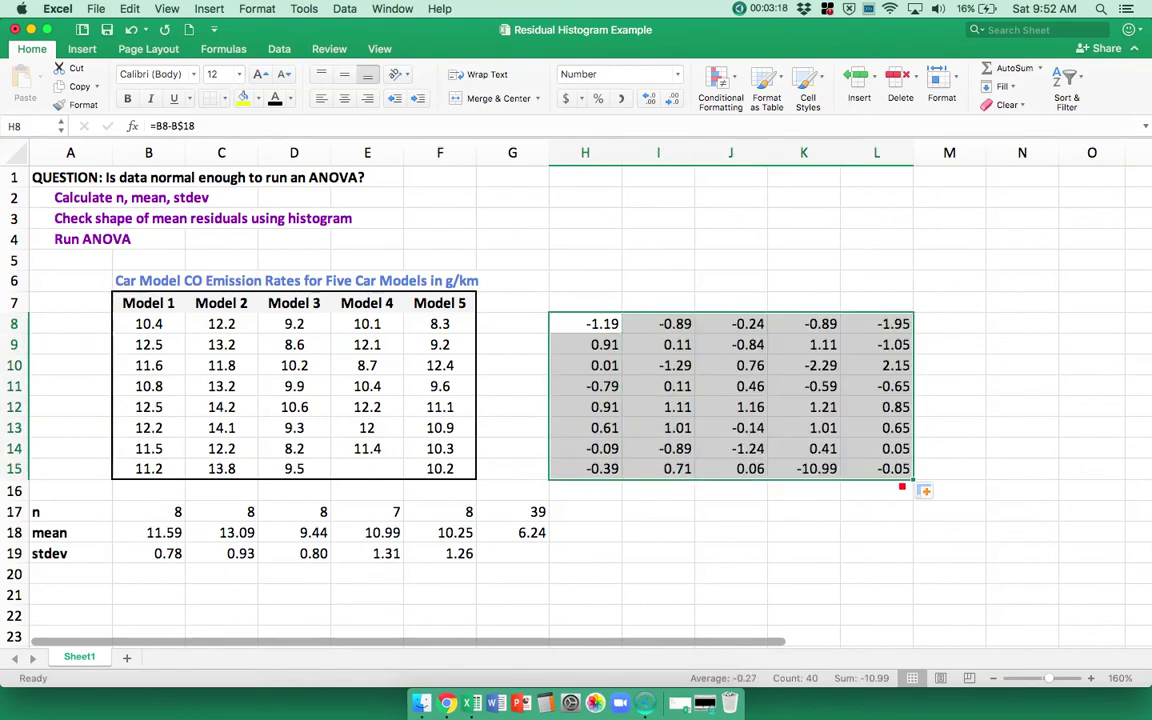
Step: Clear the residual in K15 that corresponds to the empty Model 4 observation
{"action": "left_click", "coordinate": [820, 472]}
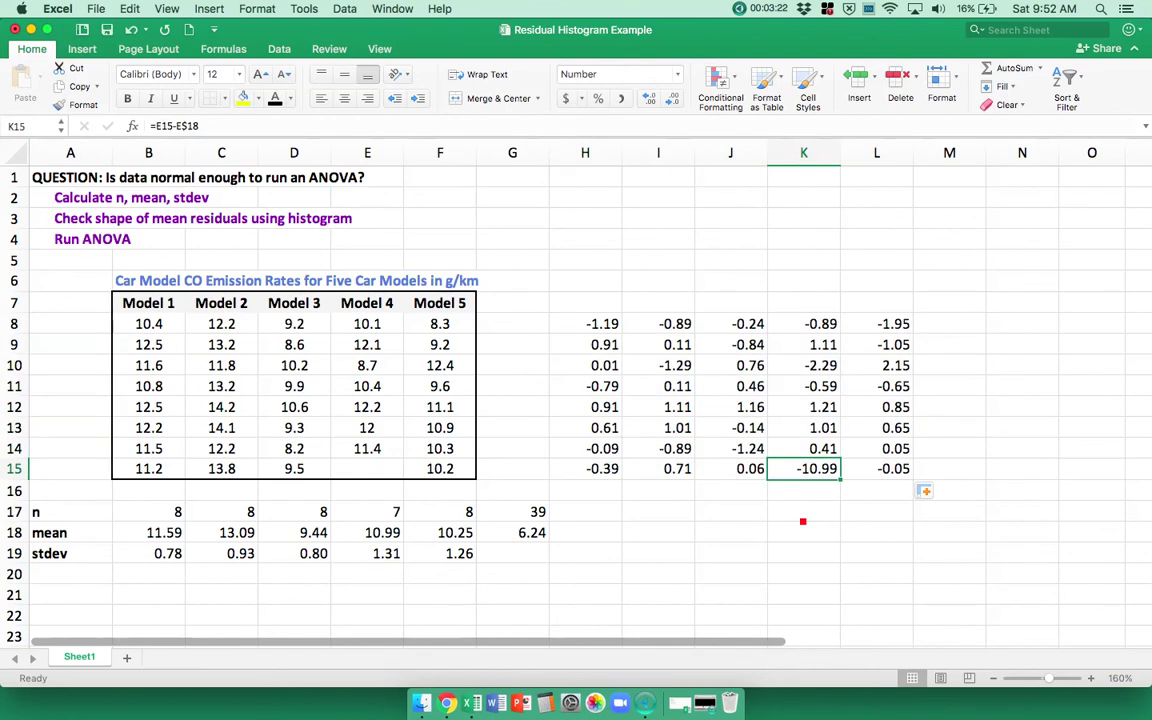
{"action": "key", "text": "Delete"}
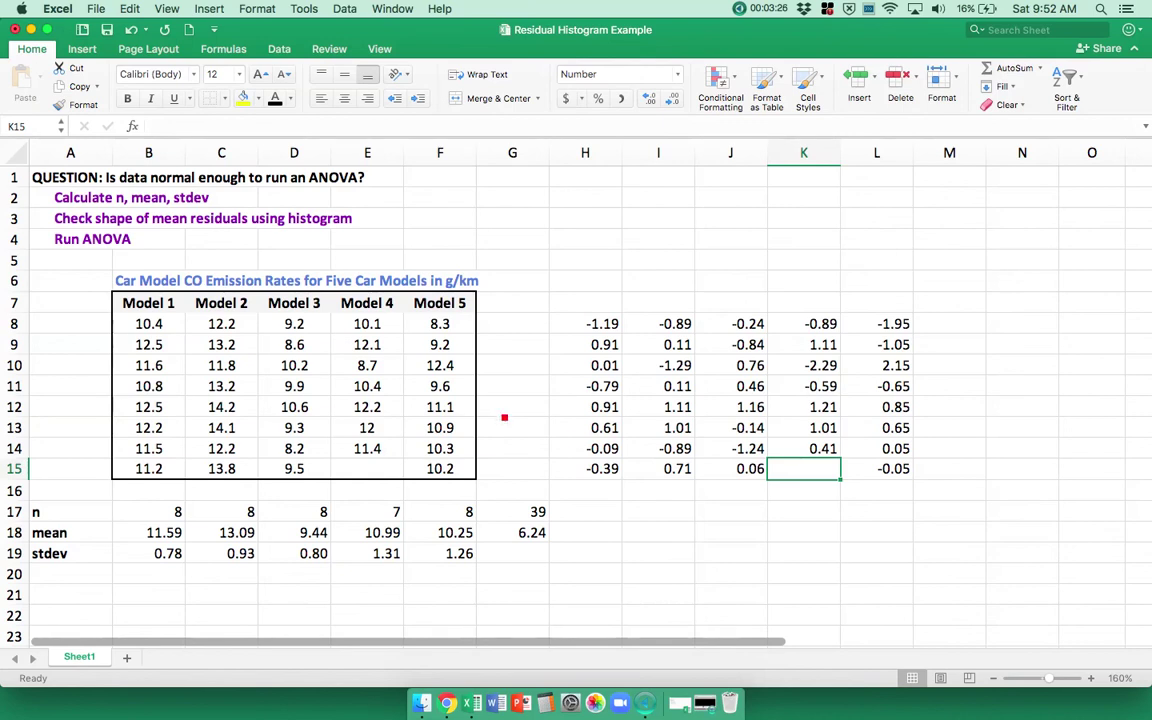
{"action": "left_click", "coordinate": [373, 470]}
{"action": "left_click", "coordinate": [800, 469]}
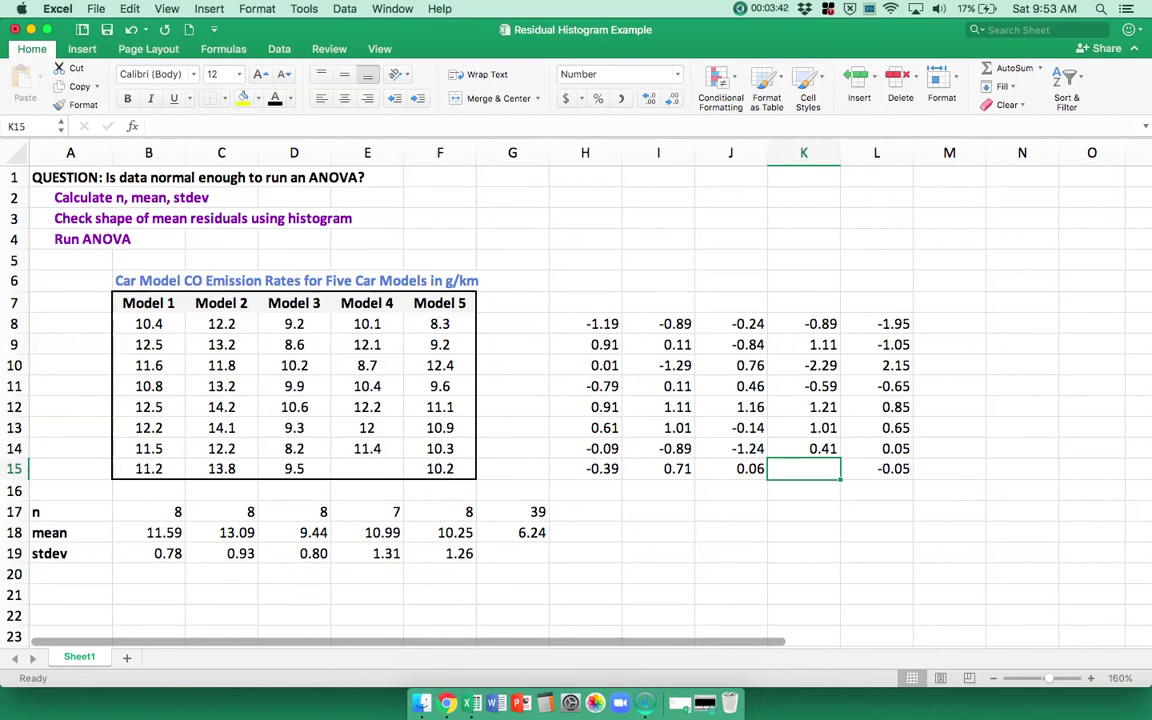
{"action": "left_click", "coordinate": [281, 49]}
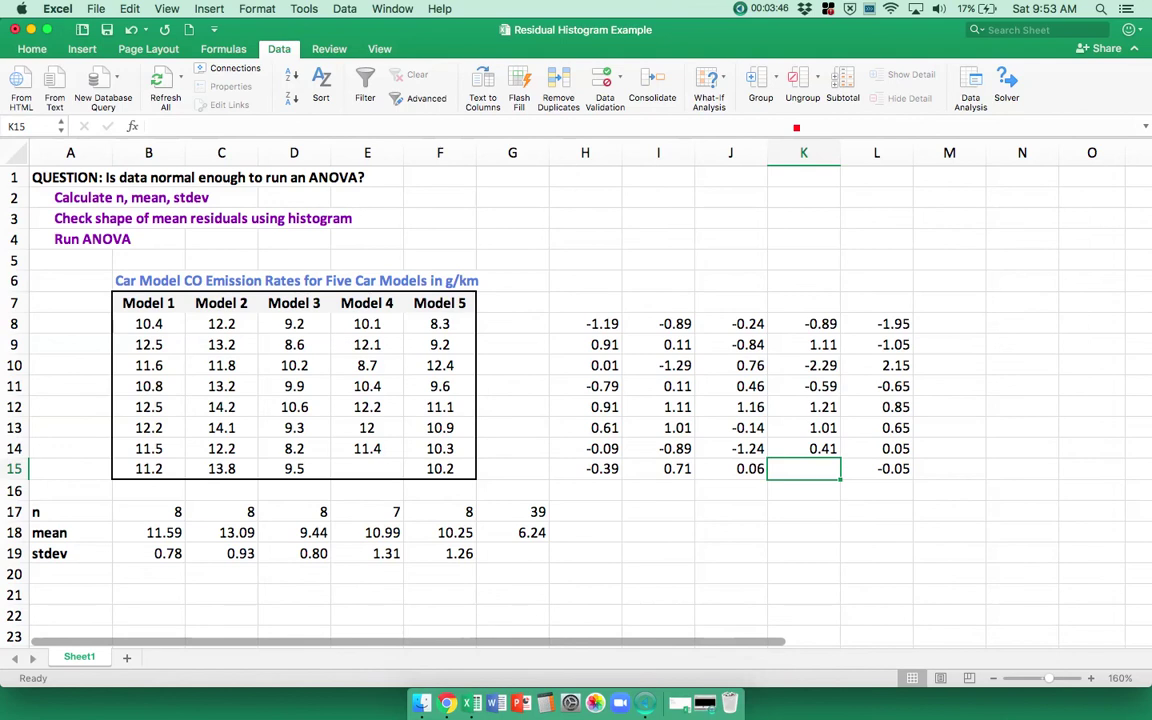
{"action": "left_click", "coordinate": [972, 86]}
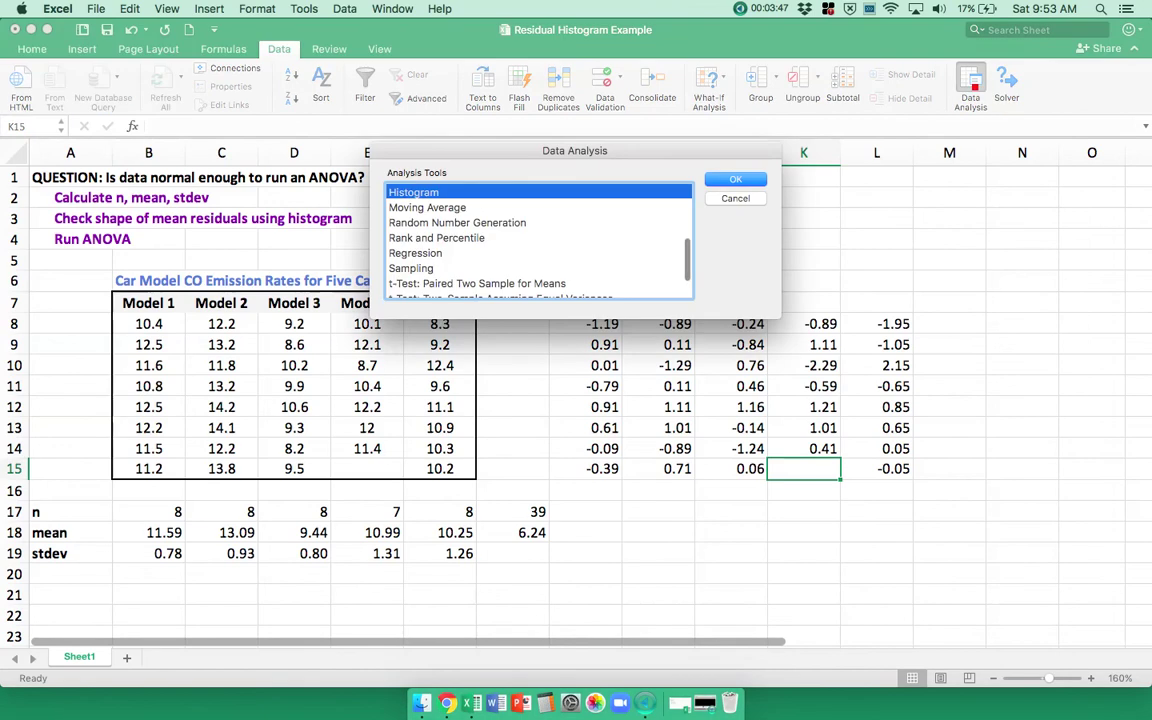
{"action": "left_click", "coordinate": [735, 198]}
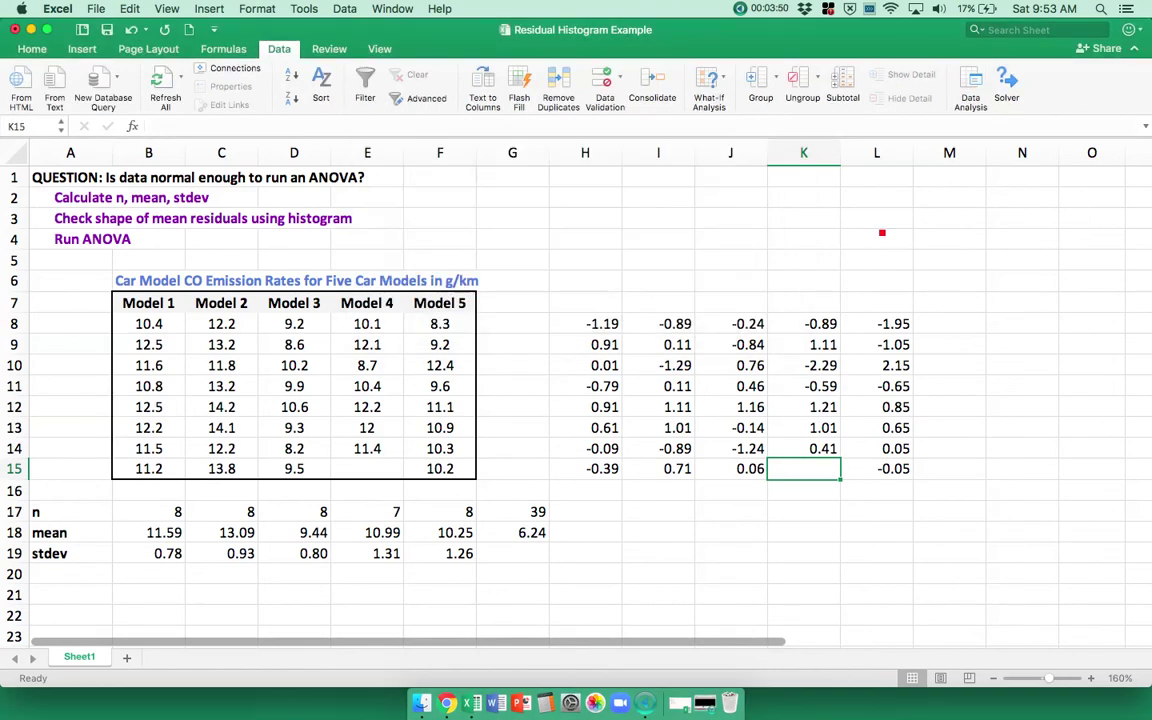
Step: Label cells H17 and H18 below the residuals as Max and Min
{"action": "scroll", "coordinate": [977, 288], "scroll_direction": "down", "scroll_amount": 2}
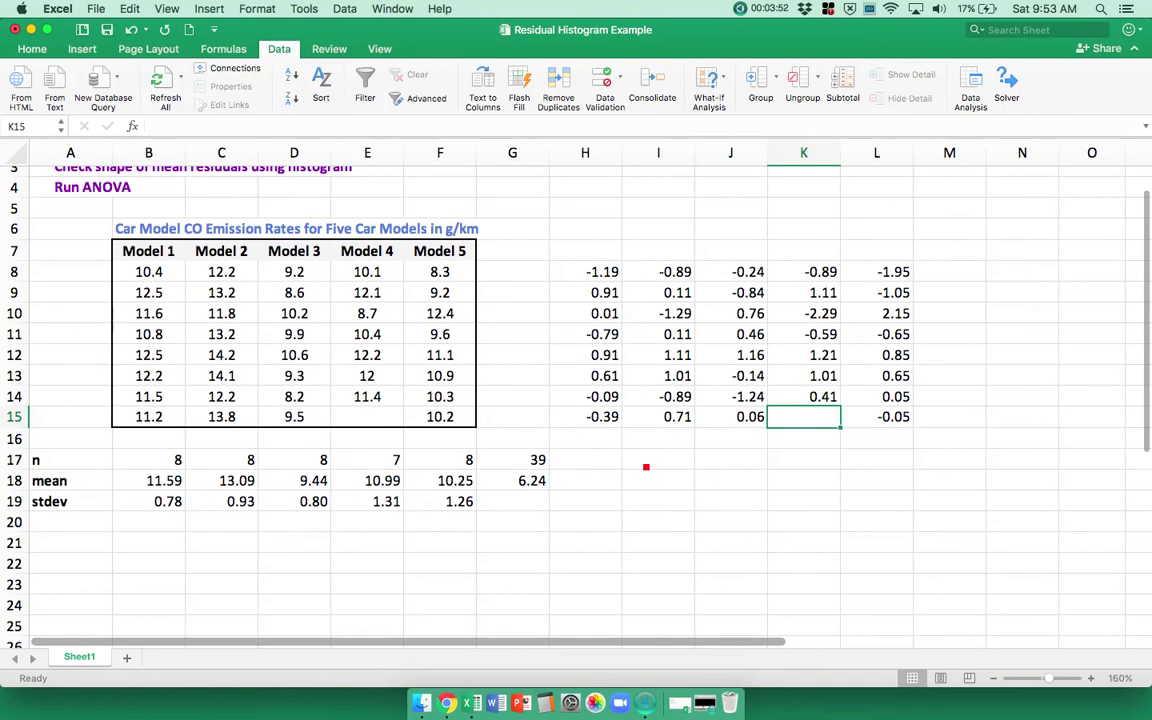
{"action": "left_click", "coordinate": [613, 462]}
{"action": "type", "text": "Max"}
{"action": "key", "text": "Return"}
{"action": "type", "text": "Min"}
{"action": "key", "text": "Up"}
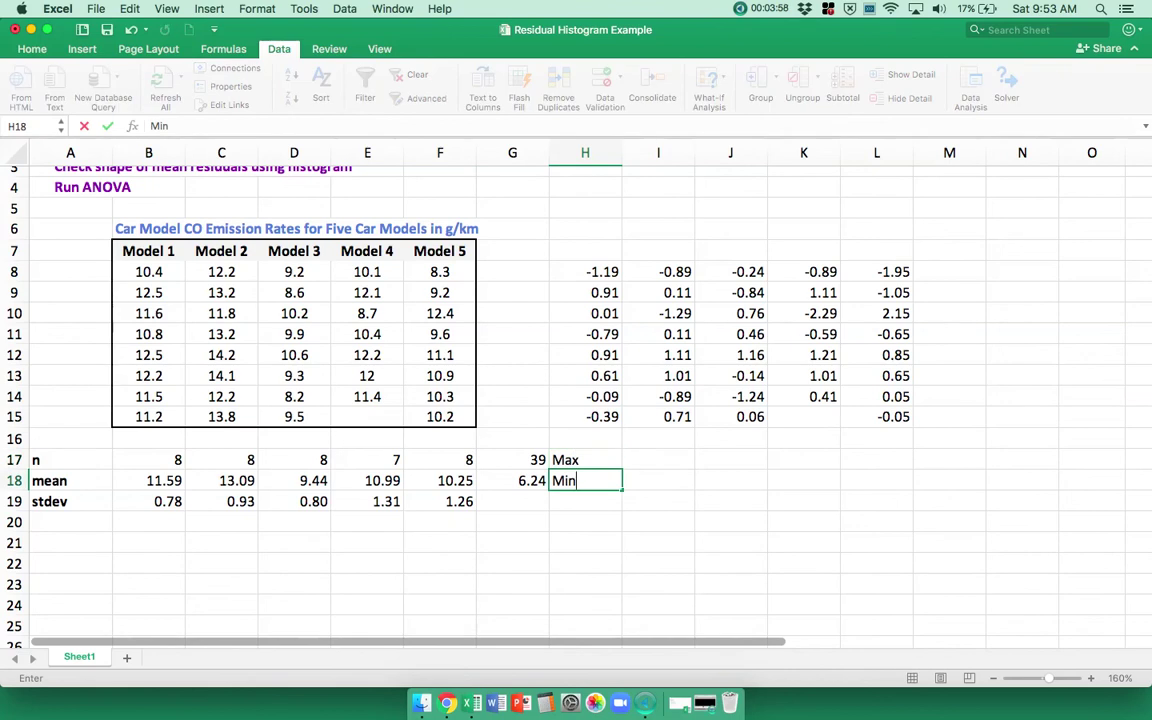
Step: Calculate the maximum of the residuals H8:L15 in I17 with MAX and the minimum residual in I18 with MIN
{"action": "key", "text": "Right"}
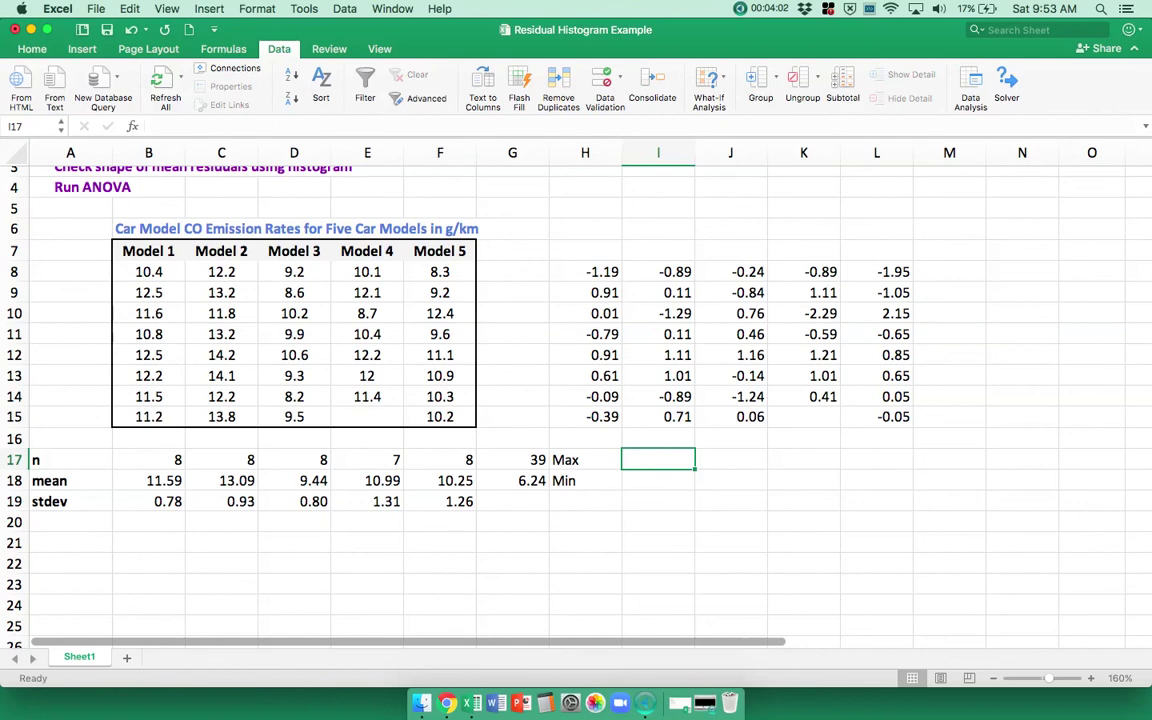
{"action": "type", "text": "=max("}
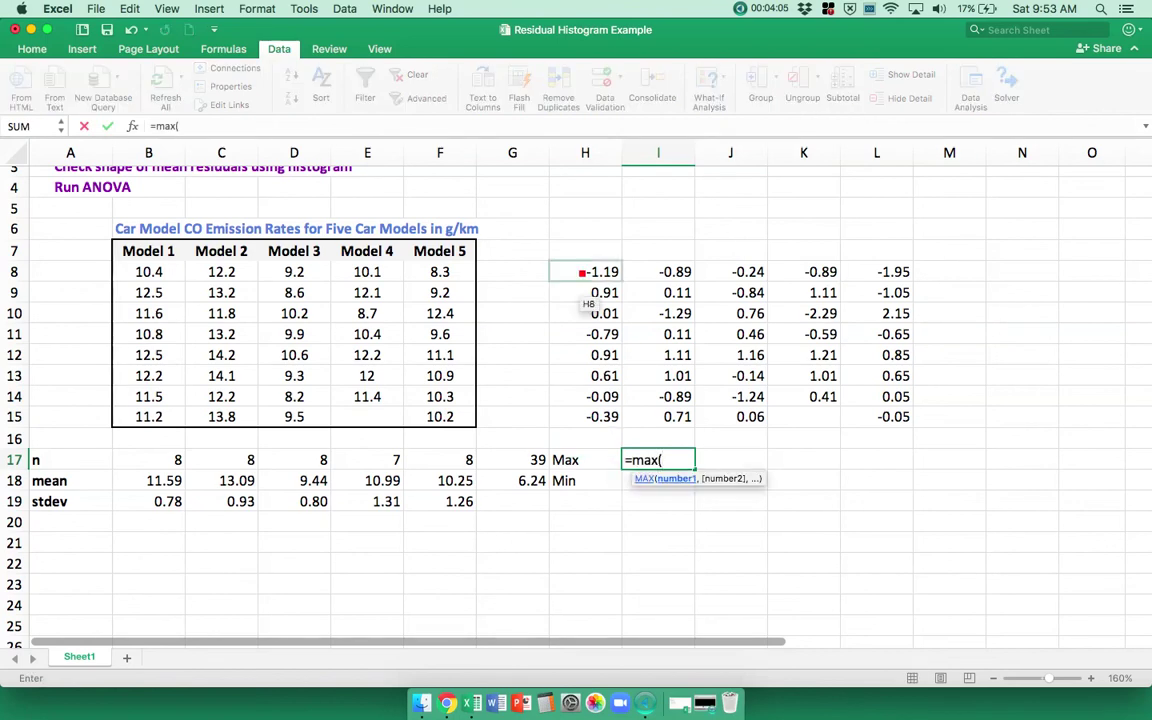
{"action": "left_click_drag", "start_coordinate": [583, 272], "coordinate": [877, 416]}
{"action": "key", "text": "Return"}
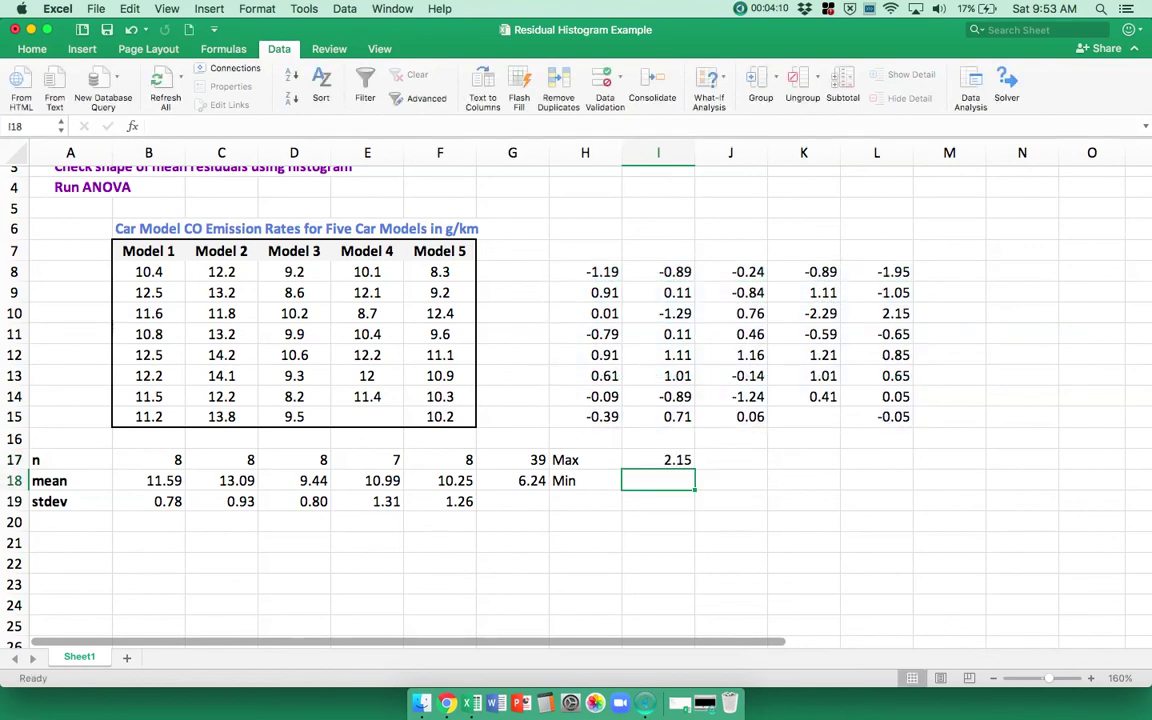
{"action": "type", "text": "=min("}
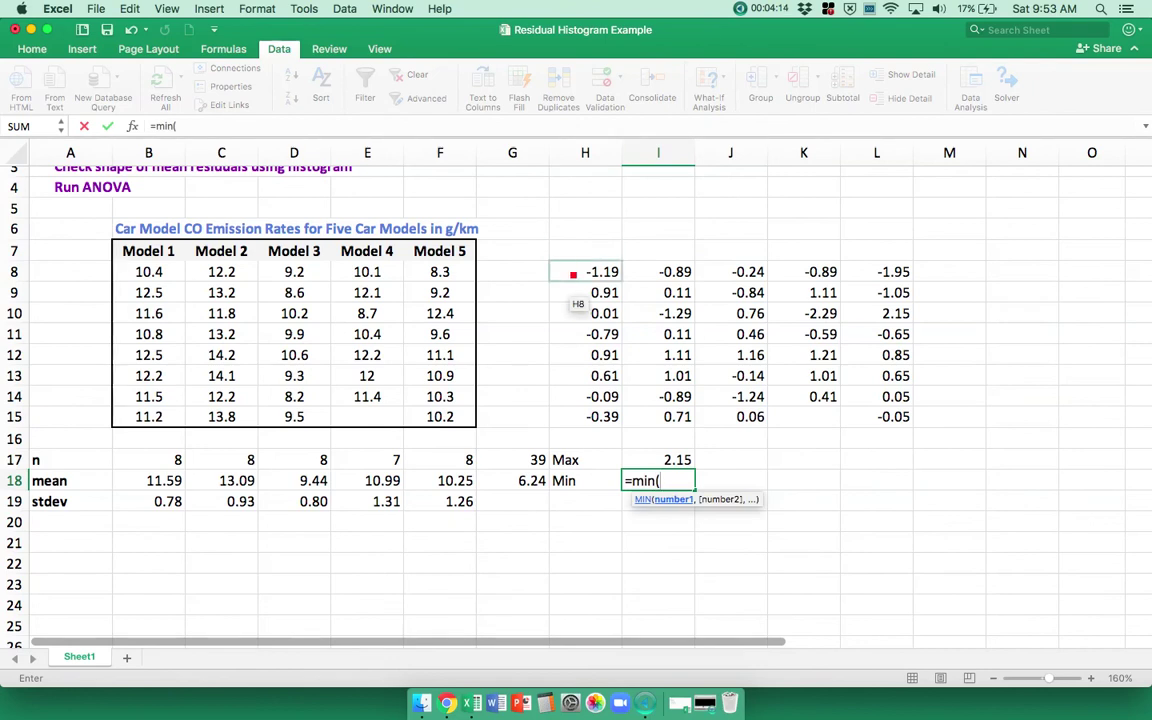
{"action": "left_click_drag", "start_coordinate": [573, 272], "coordinate": [885, 378]}
{"action": "key", "text": "Return"}
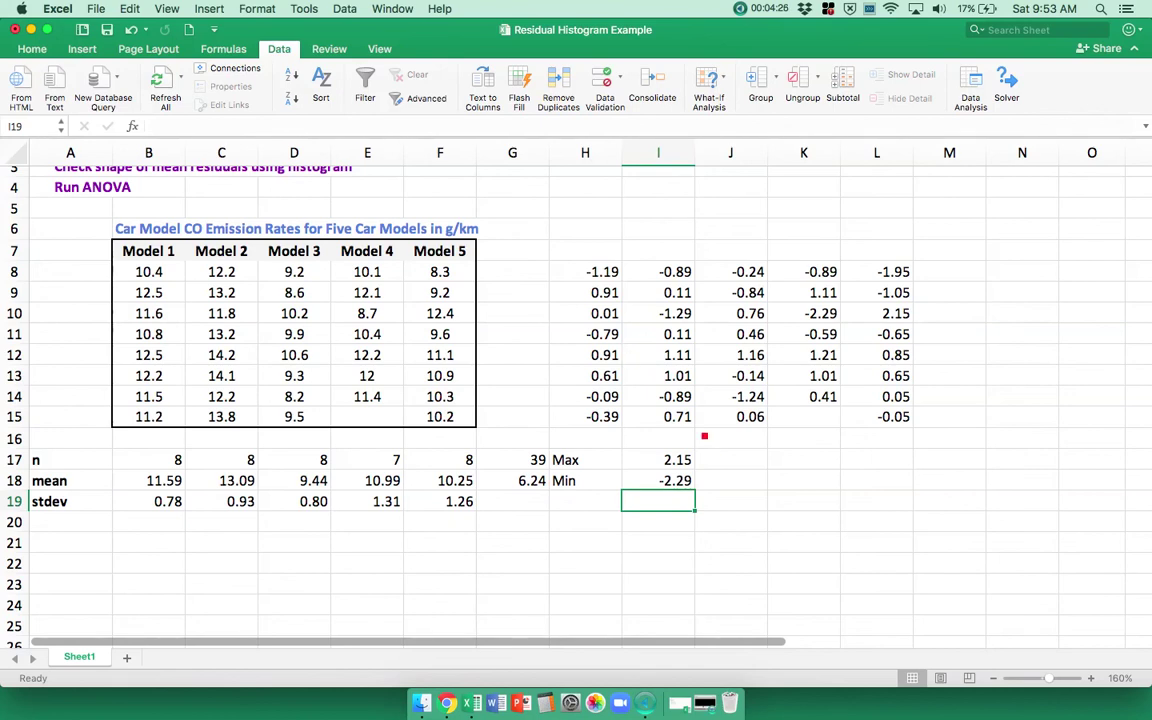
Step: Enter the heading BIN in J17 and the bin limits -2, -1, 0, 1 and 2 below it in J18:J22
{"action": "left_click", "coordinate": [722, 462]}
{"action": "type", "text": "BIN"}
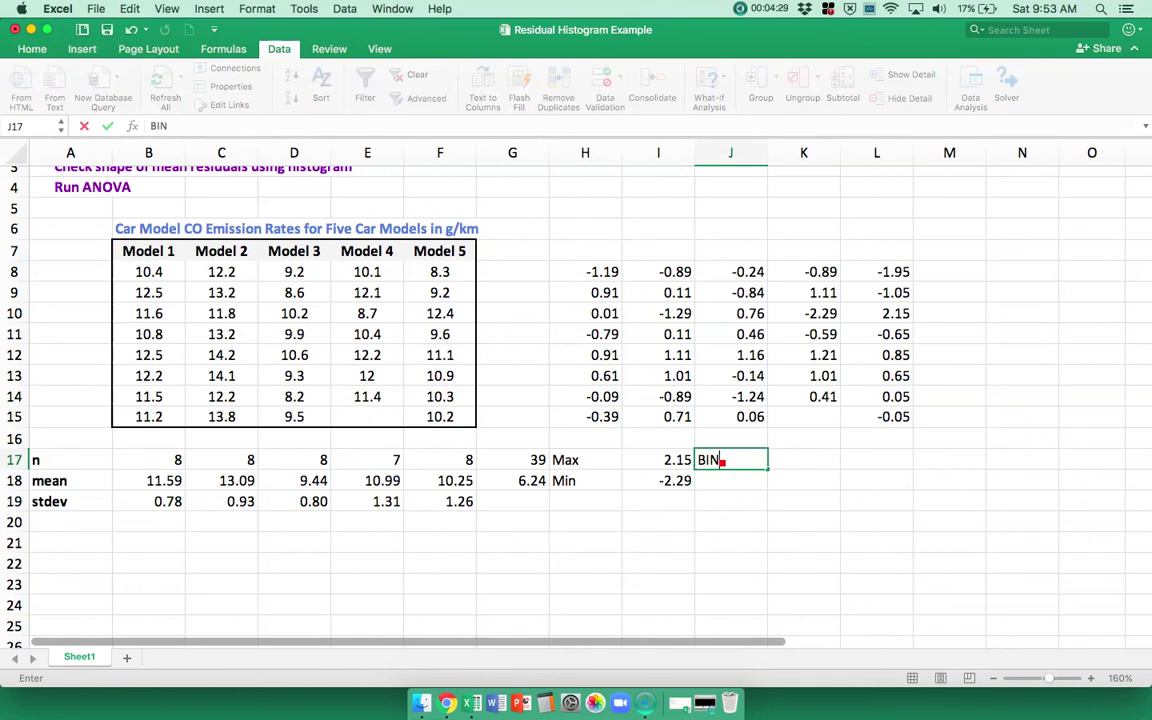
{"action": "key", "text": "Return"}
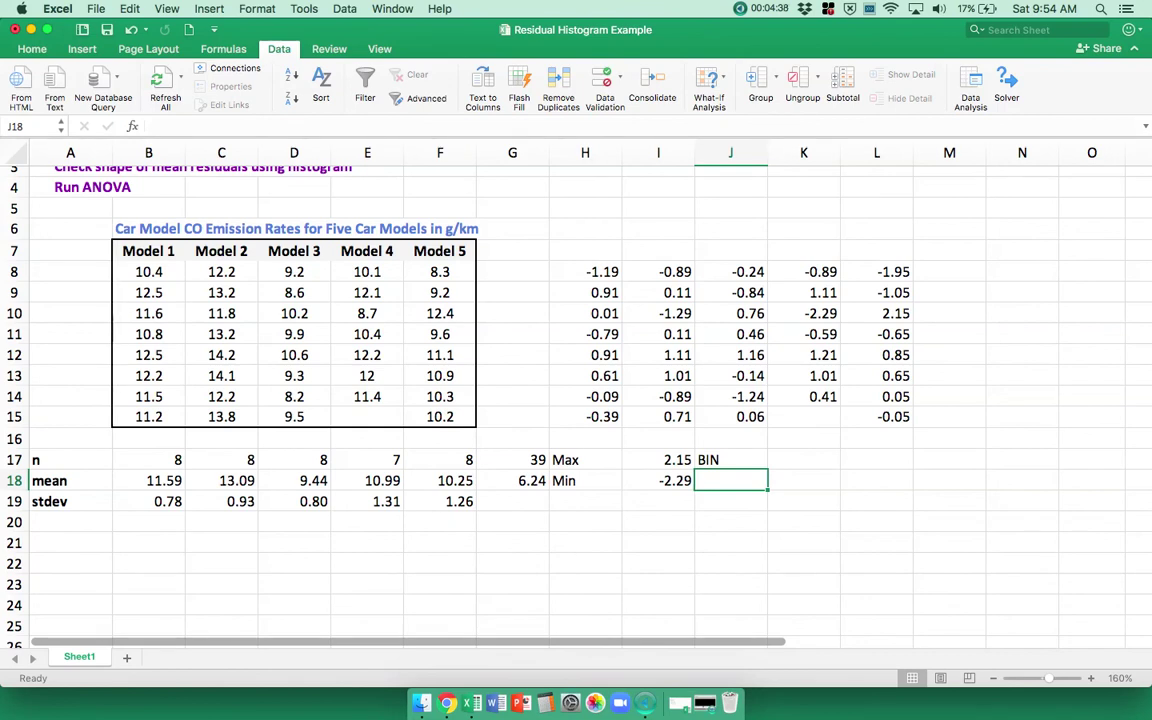
{"action": "type", "text": "-2"}
{"action": "key", "text": "Return"}
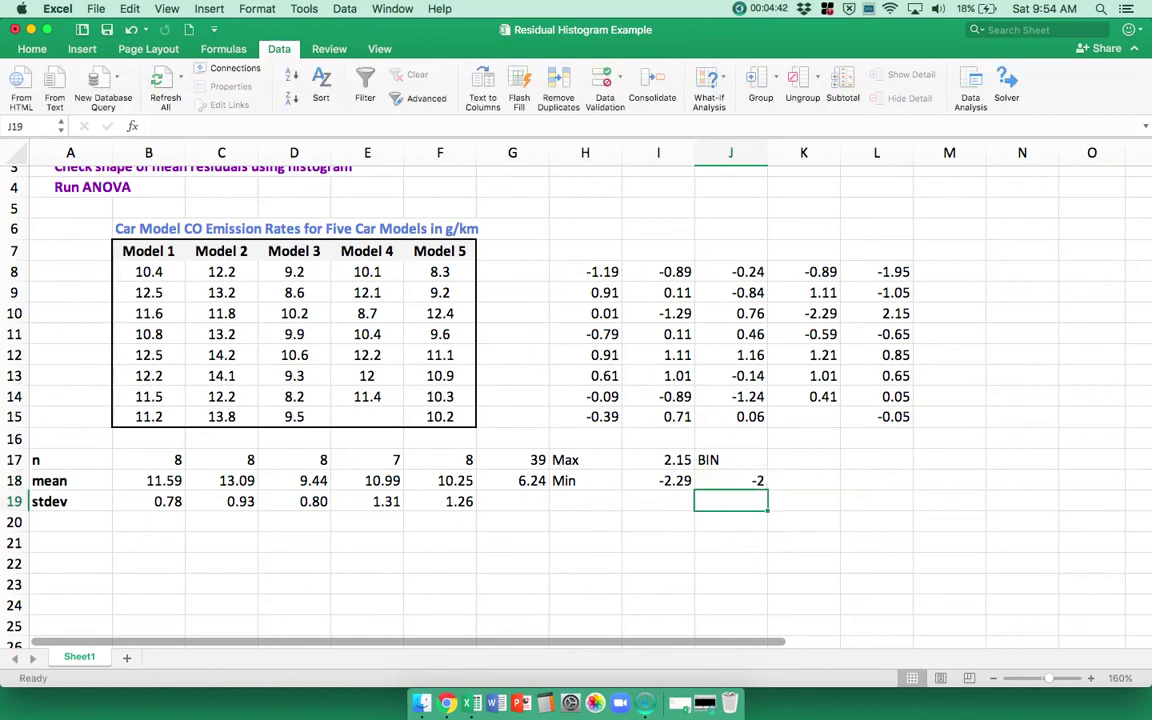
{"action": "type", "text": "-1"}
{"action": "key", "text": "Return"}
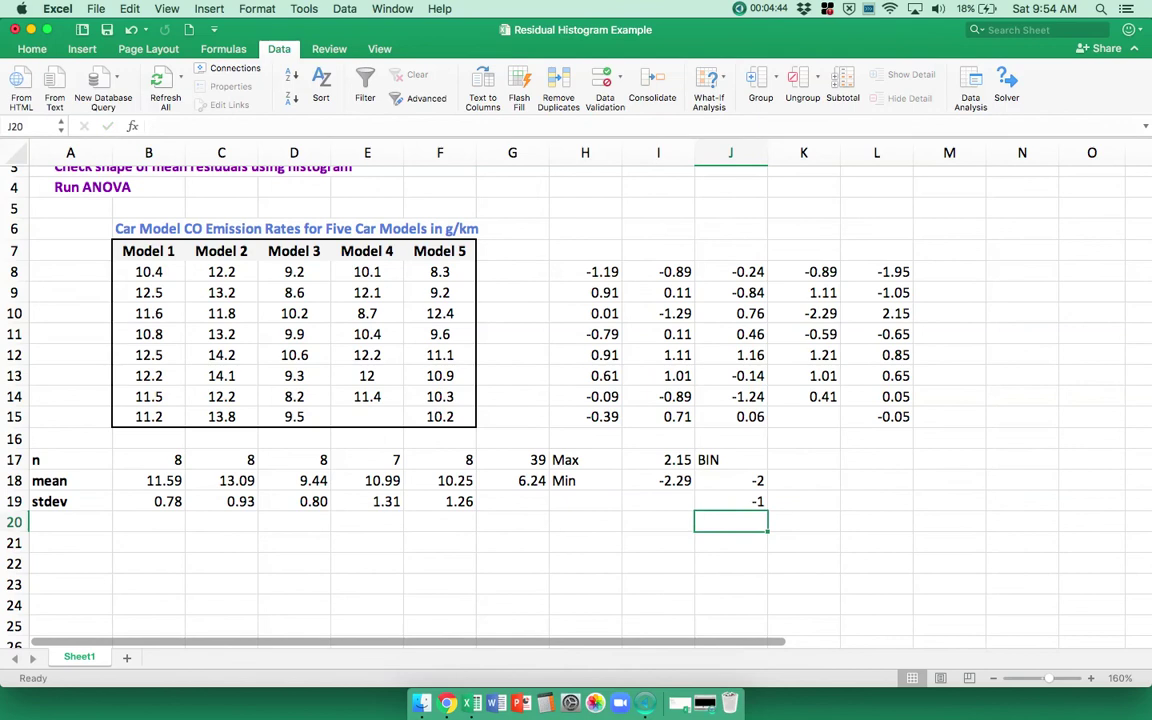
{"action": "type", "text": "0"}
{"action": "key", "text": "Return"}
{"action": "type", "text": "1"}
{"action": "key", "text": "Return"}
{"action": "type", "text": "2"}
{"action": "key", "text": "Return"}
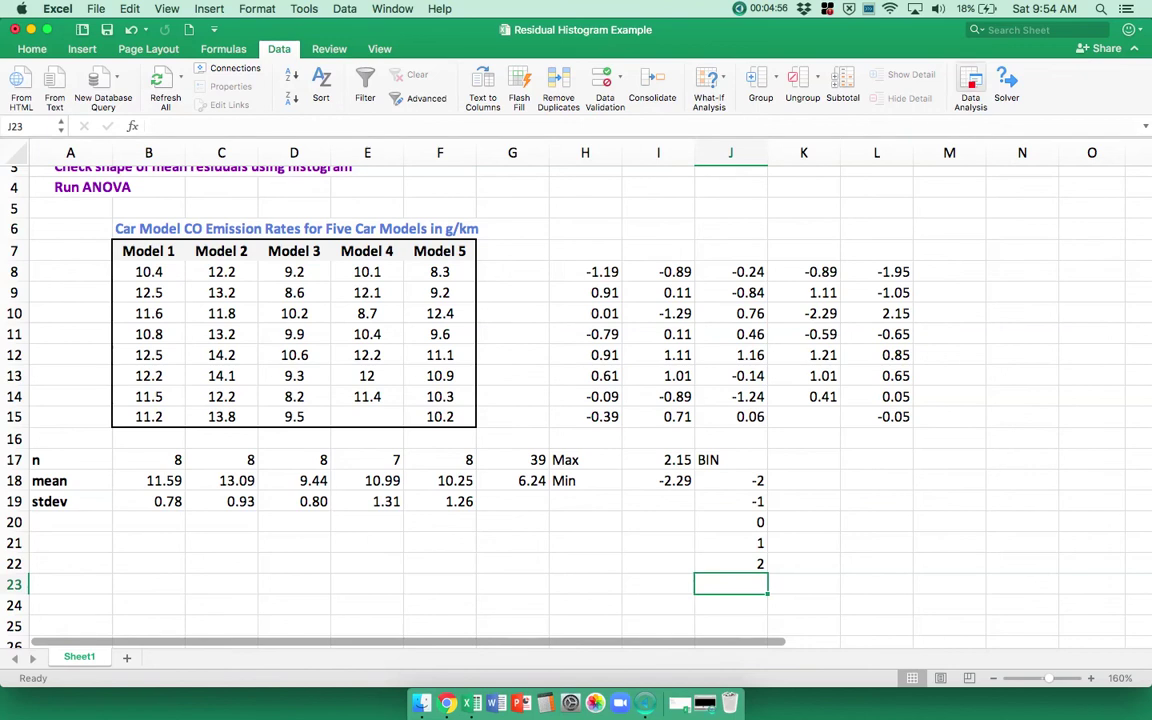
Step: Start the Histogram analysis tool and set its input range to the residuals in H8:L15
{"action": "left_click", "coordinate": [970, 86]}
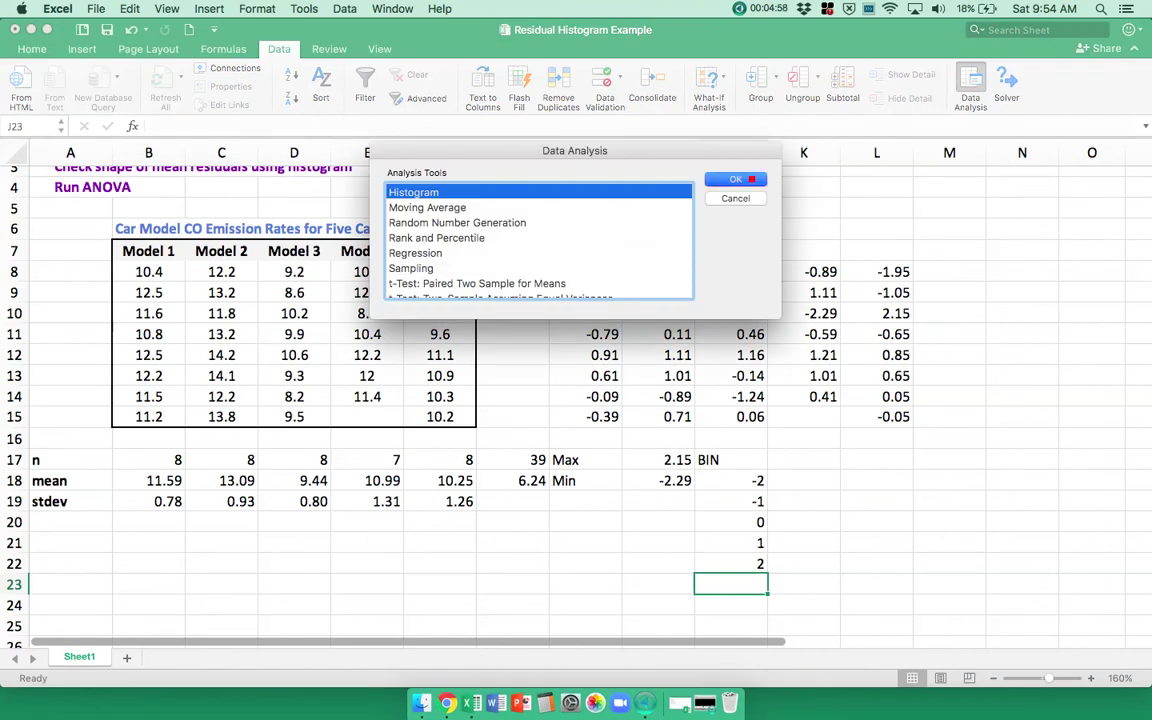
{"action": "left_click", "coordinate": [748, 179]}
{"action": "left_click_drag", "start_coordinate": [691, 127], "coordinate": [467, 295]}
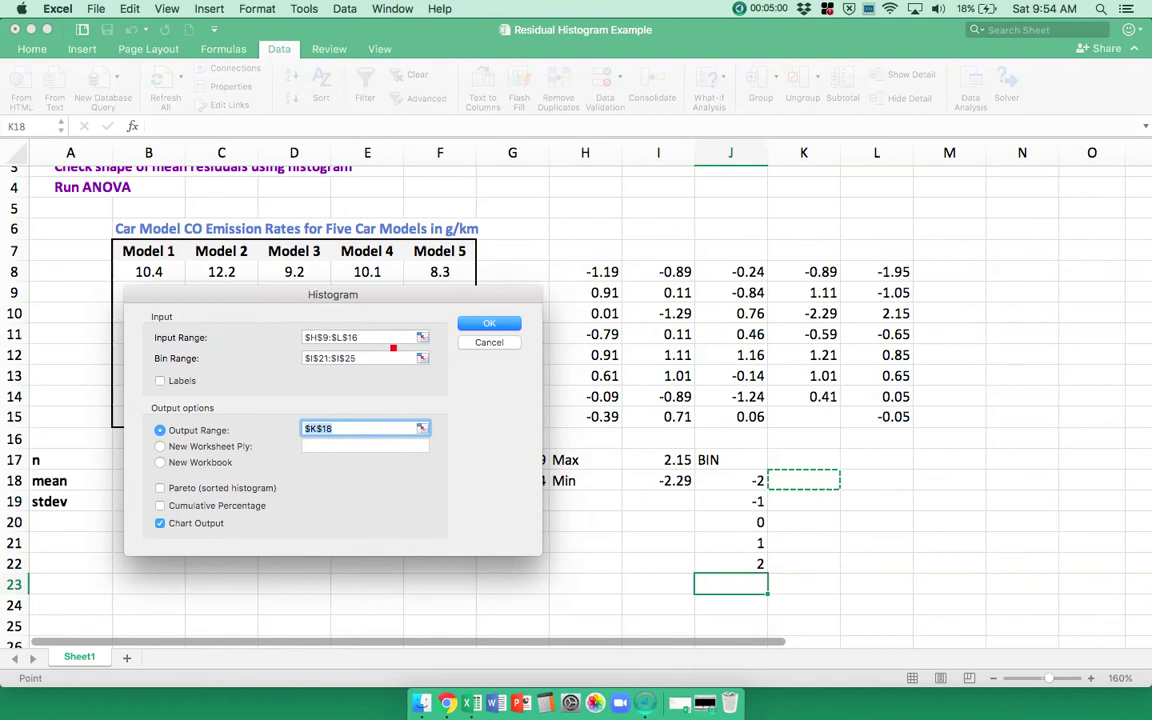
{"action": "left_click", "coordinate": [373, 338]}
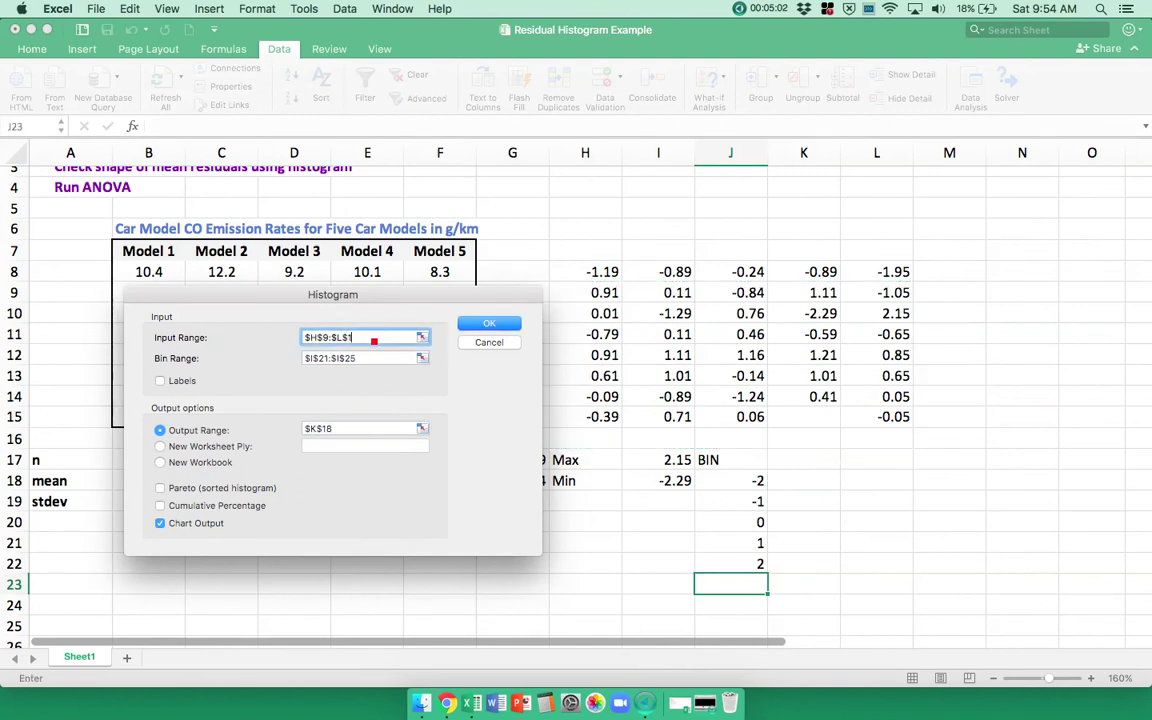
{"action": "left_click_drag", "start_coordinate": [578, 272], "coordinate": [880, 417]}
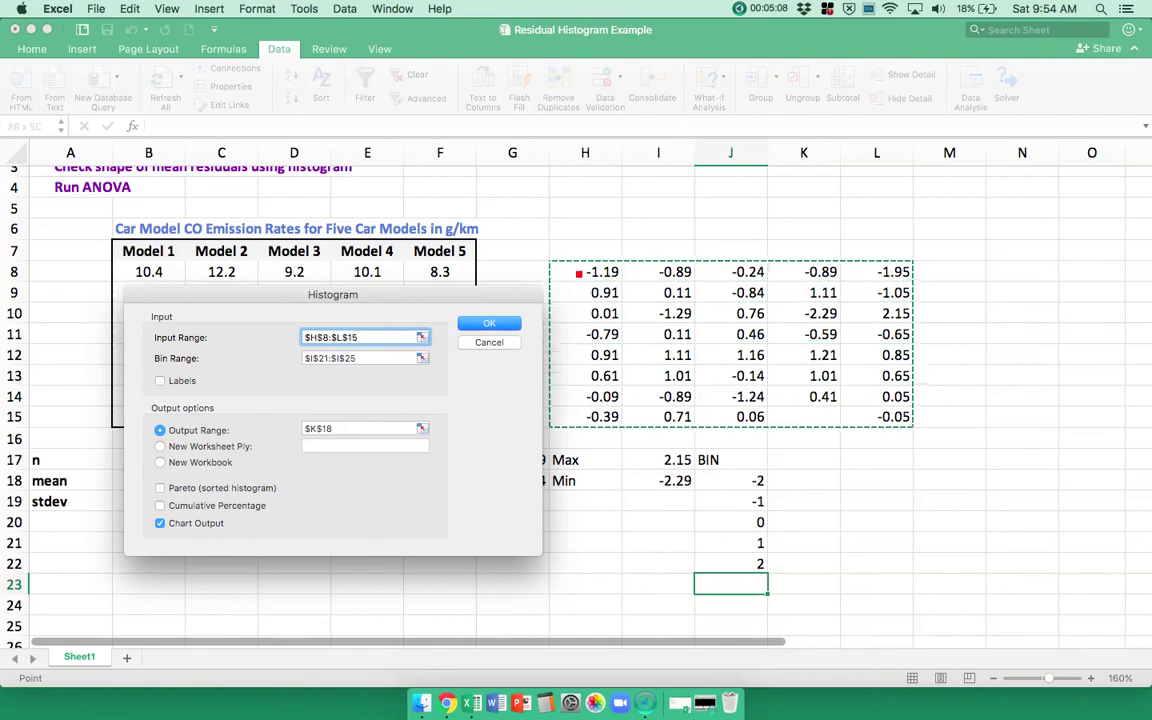
Step: Replace the histogram's bin range with J18:J22
{"action": "left_click", "coordinate": [375, 360]}
{"action": "key", "text": "BackSpace"}
{"action": "key", "text": "BackSpace"}
{"action": "key", "text": "BackSpace"}
{"action": "key", "text": "BackSpace"}
{"action": "key", "text": "BackSpace"}
{"action": "key", "text": "BackSpace"}
{"action": "key", "text": "BackSpace"}
{"action": "key", "text": "BackSpace"}
{"action": "key", "text": "BackSpace"}
{"action": "key", "text": "BackSpace"}
{"action": "key", "text": "BackSpace"}
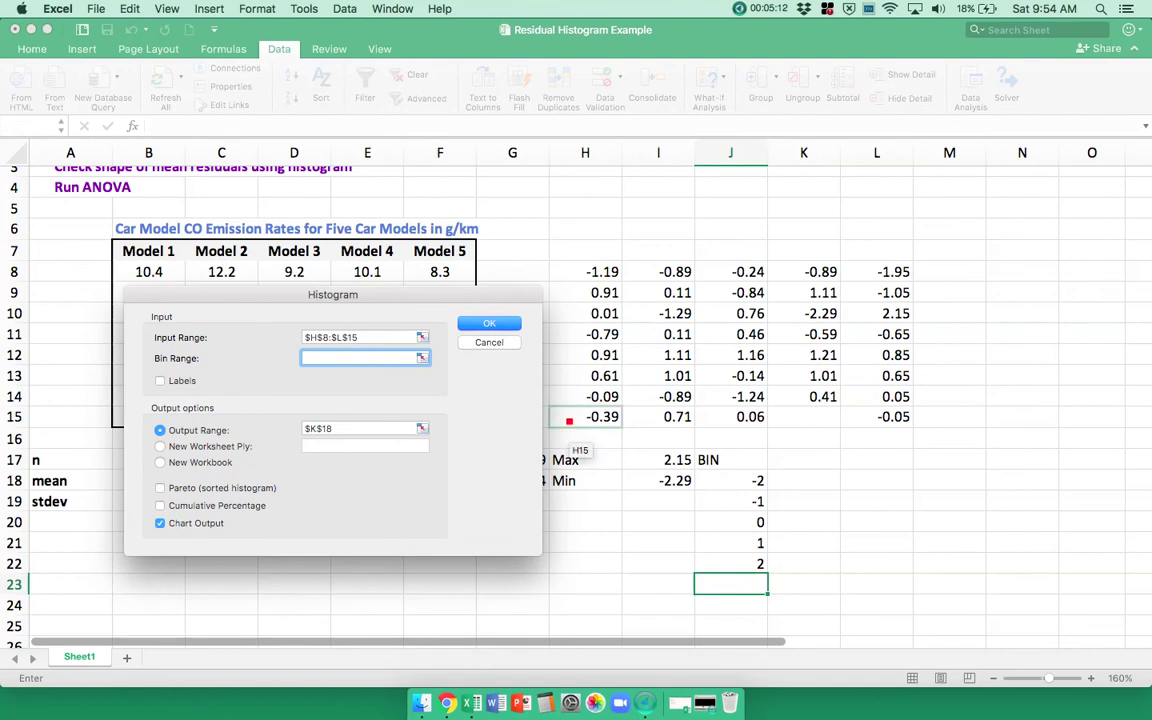
{"action": "left_click_drag", "start_coordinate": [745, 490], "coordinate": [745, 562]}
Step: Set the histogram's output range to L17 and generate the frequency table with chart output
{"action": "left_click", "coordinate": [385, 428]}
{"action": "key", "text": "BackSpace"}
{"action": "key", "text": "BackSpace"}
{"action": "key", "text": "BackSpace"}
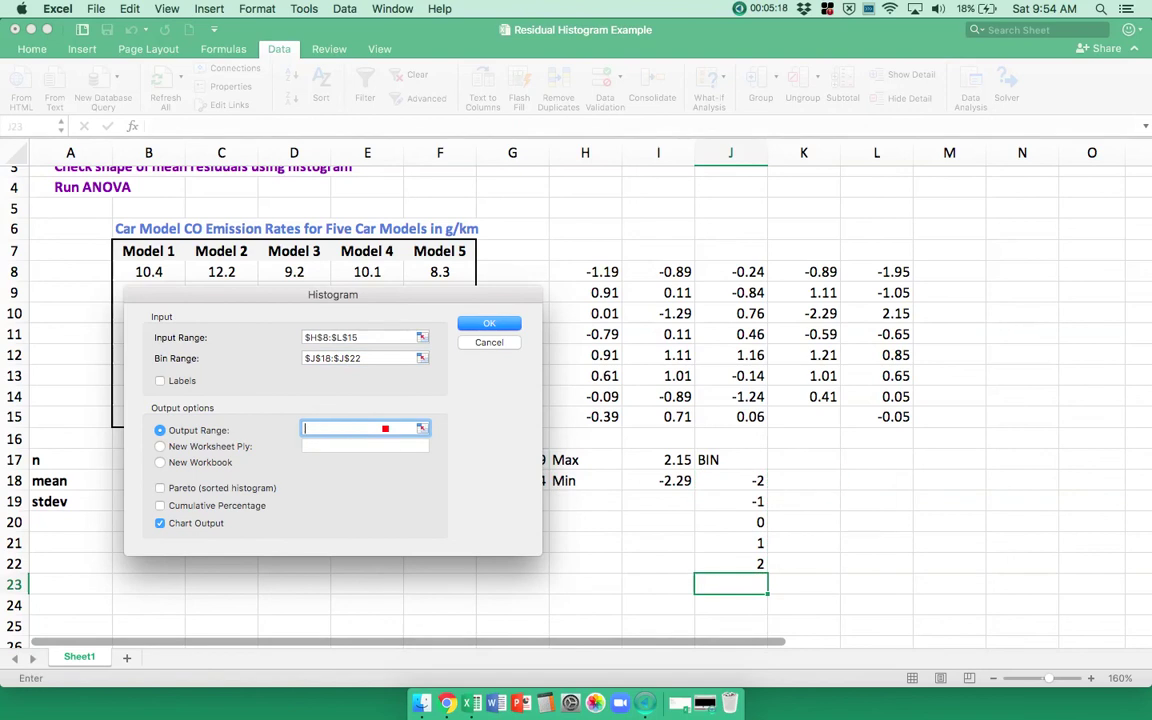
{"action": "left_click", "coordinate": [866, 465]}
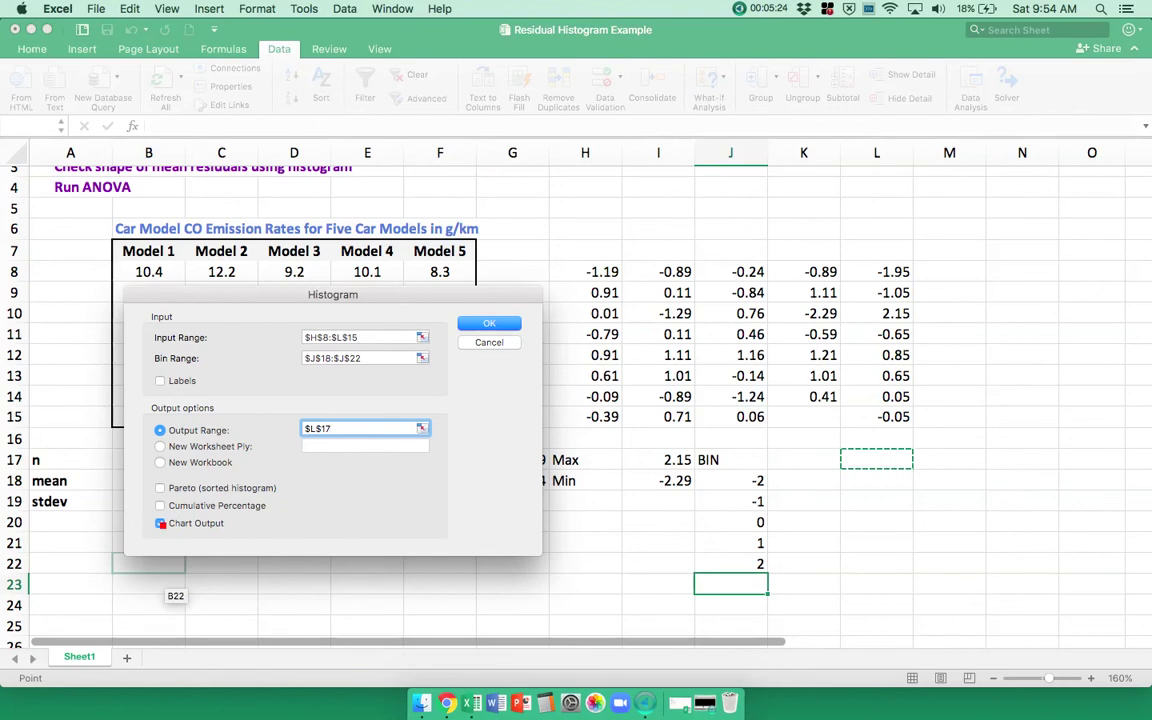
{"action": "left_click", "coordinate": [489, 323]}
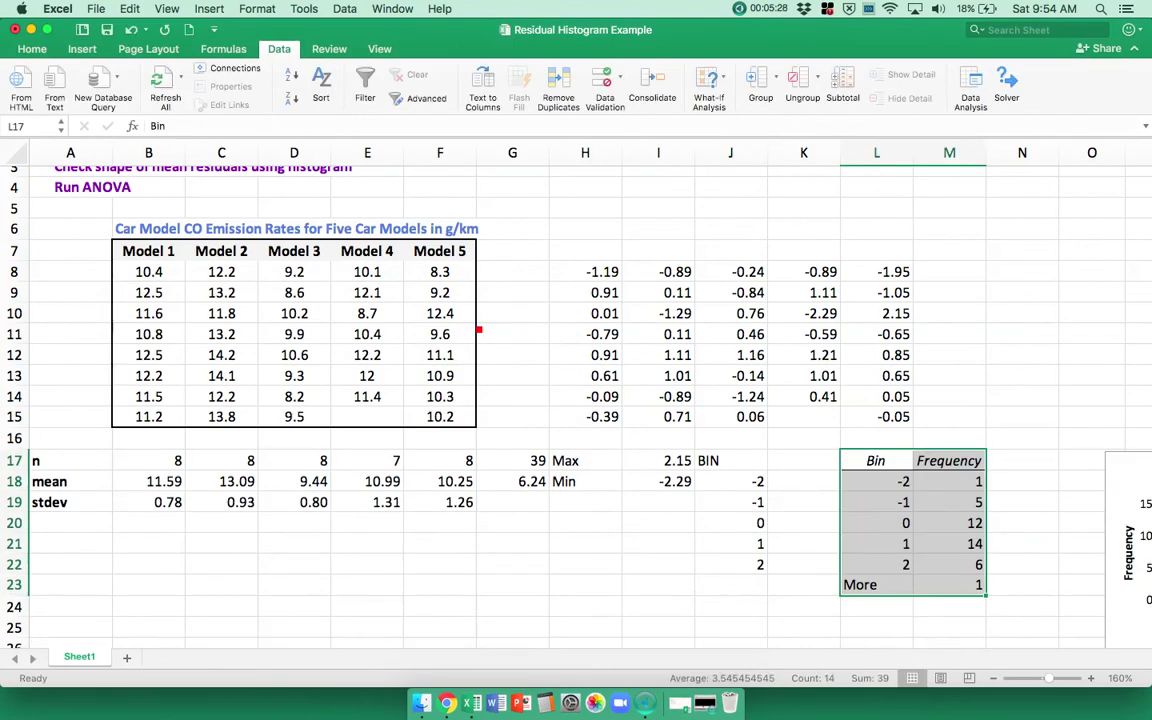
Step: Move the histogram chart beside the emission data table, over the residuals, and delete its legend and Bin axis title
{"action": "left_click_drag", "start_coordinate": [1110, 460], "coordinate": [527, 215]}
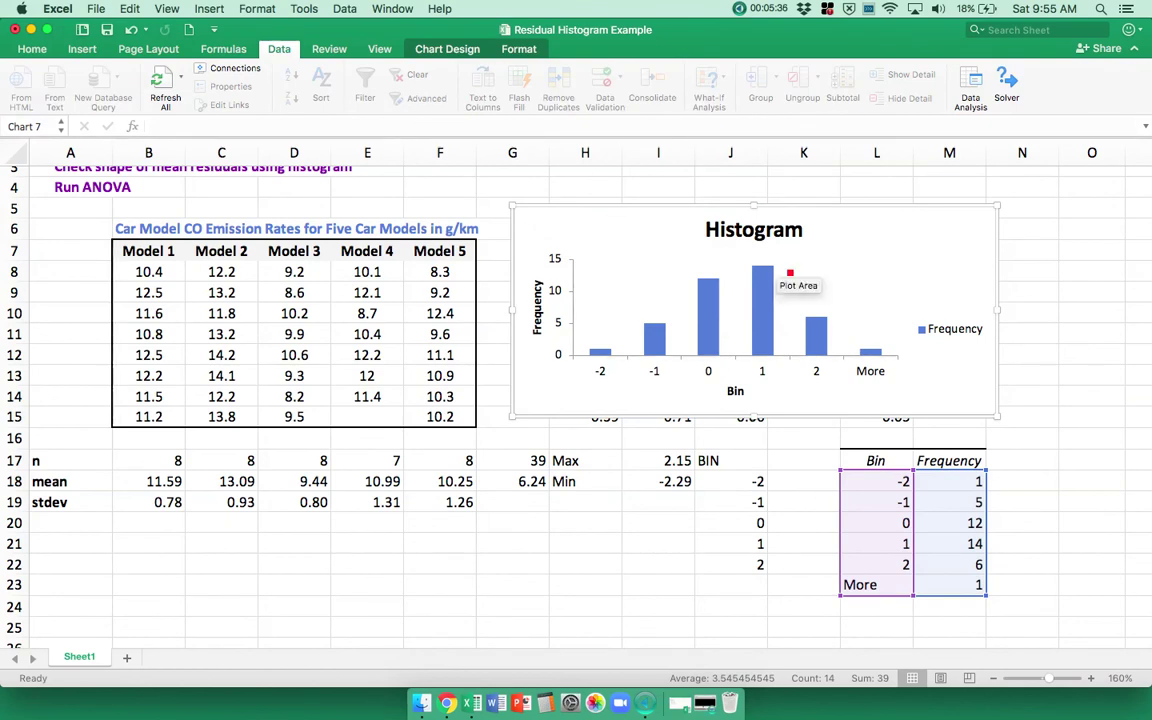
{"action": "left_click", "coordinate": [949, 335]}
{"action": "key", "text": "Delete"}
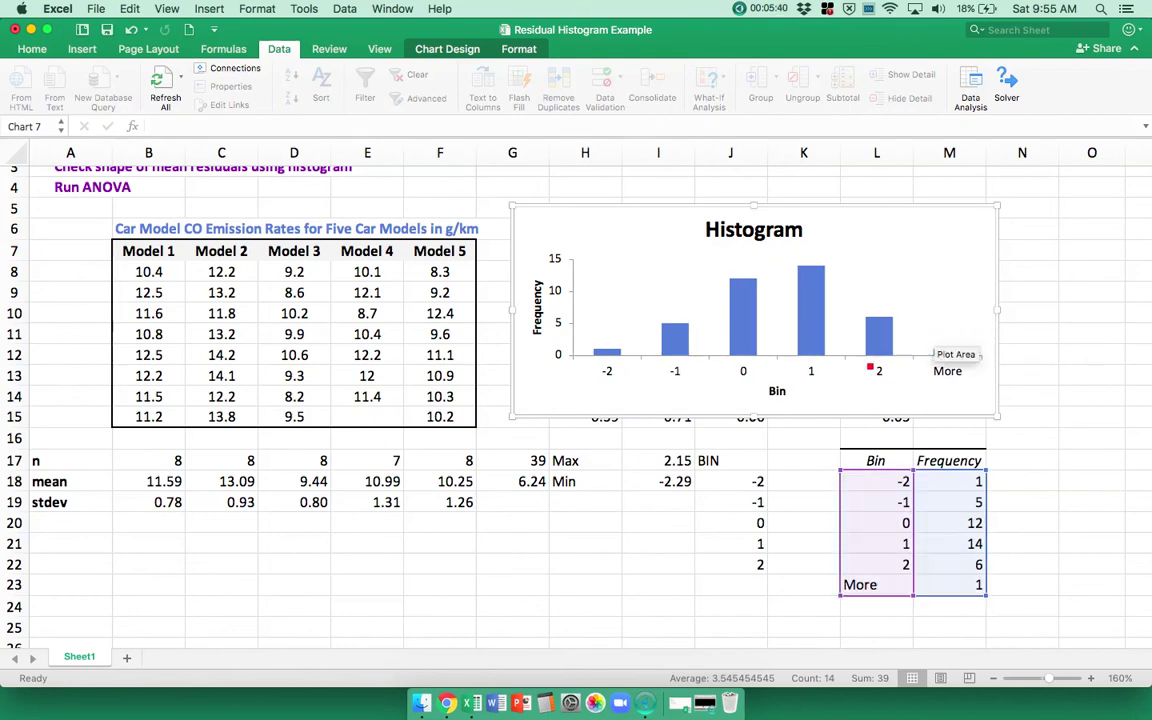
{"action": "left_click", "coordinate": [777, 391]}
{"action": "key", "text": "Delete"}
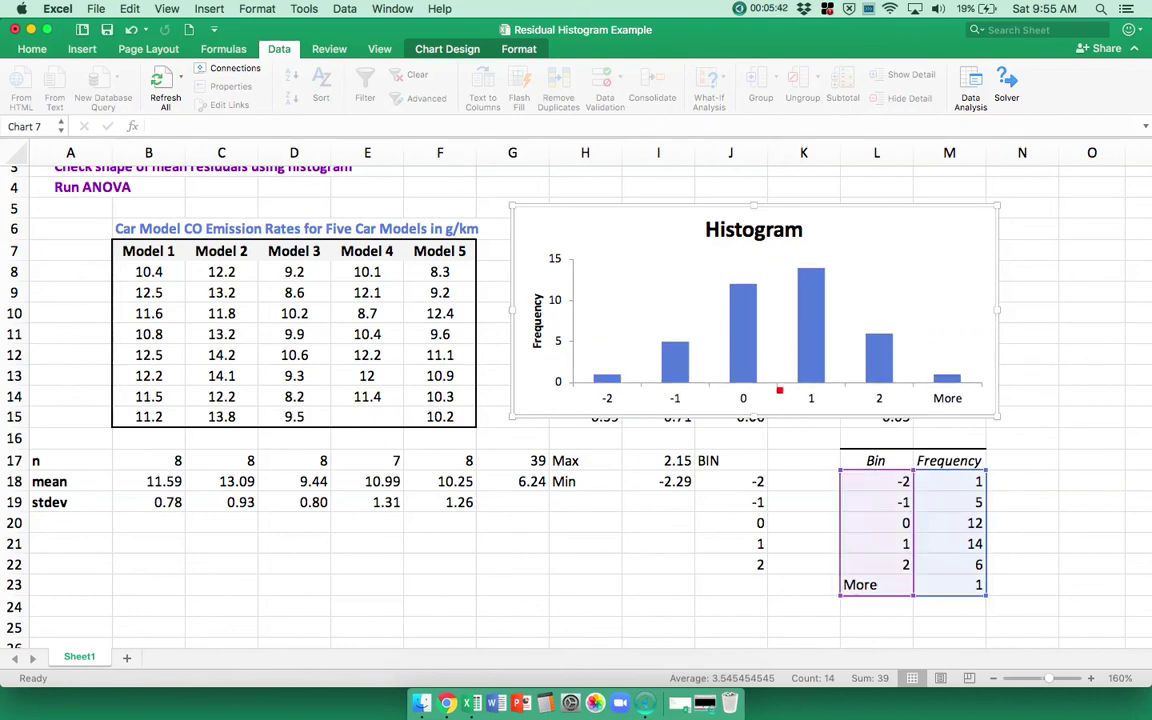
Step: Change the histogram's chart title to "CO Residuals"
{"action": "left_click", "coordinate": [775, 241]}
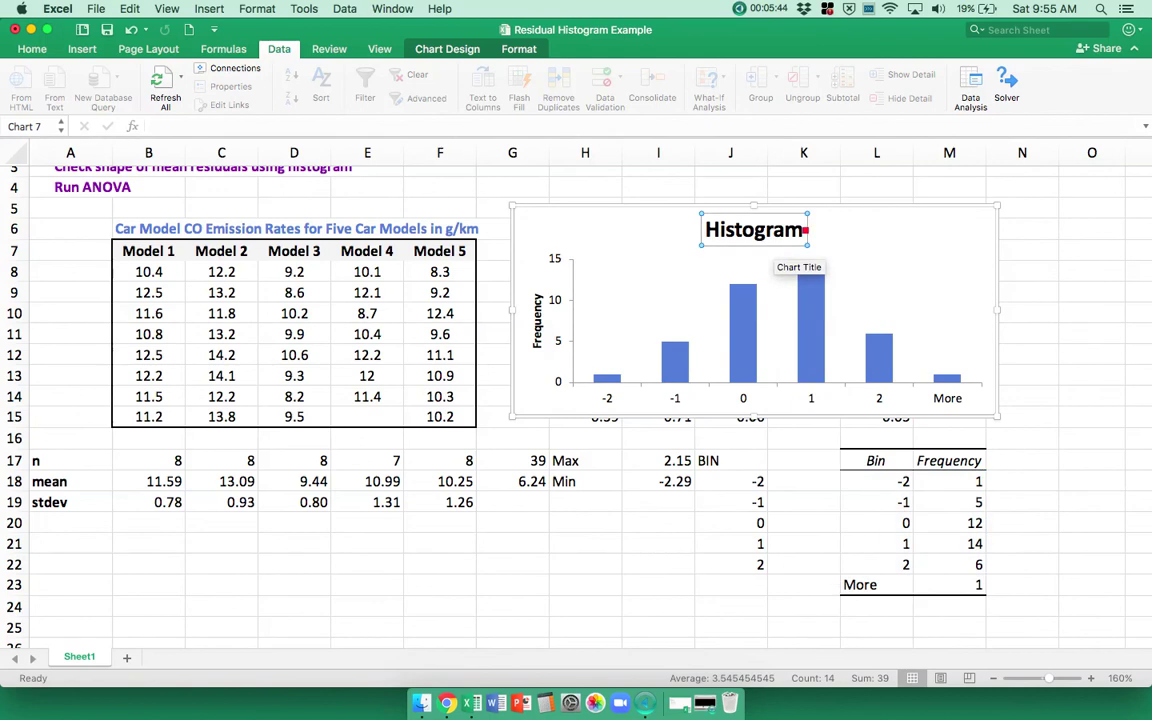
{"action": "left_click", "coordinate": [801, 232]}
{"action": "key", "text": "BackSpace"}
{"action": "key", "text": "BackSpace"}
{"action": "key", "text": "BackSpace"}
{"action": "key", "text": "BackSpace"}
{"action": "key", "text": "BackSpace"}
{"action": "key", "text": "BackSpace"}
{"action": "key", "text": "BackSpace"}
{"action": "key", "text": "BackSpace"}
{"action": "key", "text": "BackSpace"}
{"action": "type", "text": "CO Residuals"}
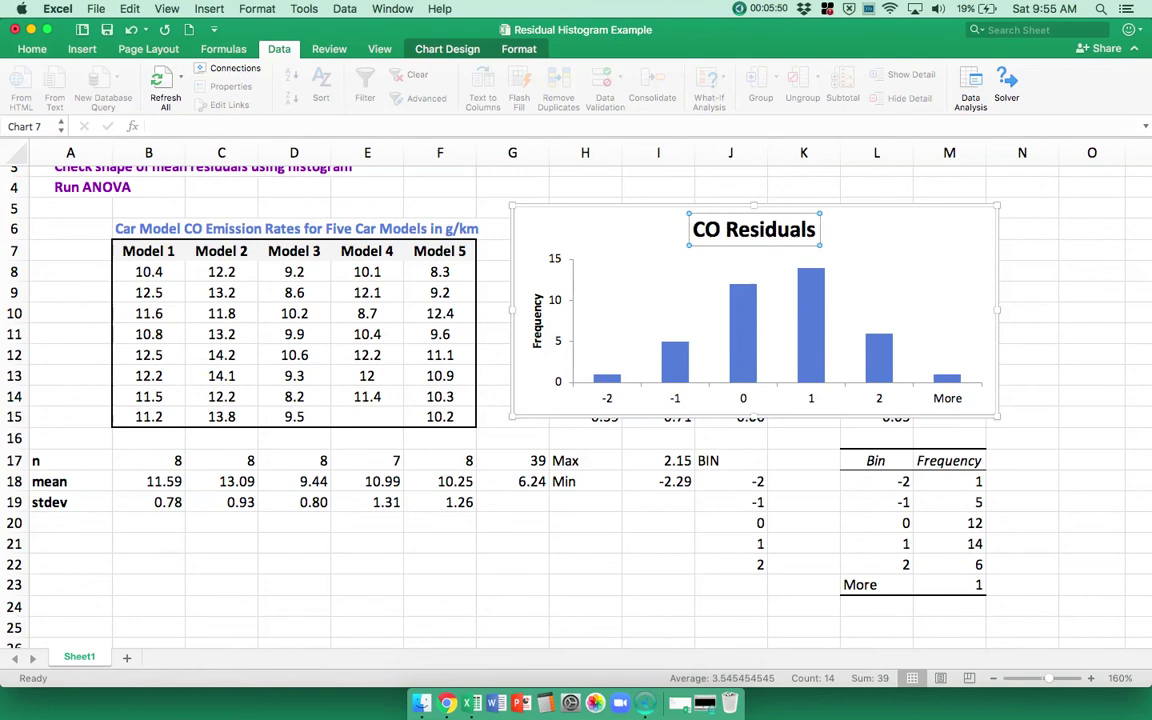
Step: Set the gap width between the histogram bars to 7%
{"action": "left_click", "coordinate": [811, 330]}
{"action": "left_click", "coordinate": [809, 333]}
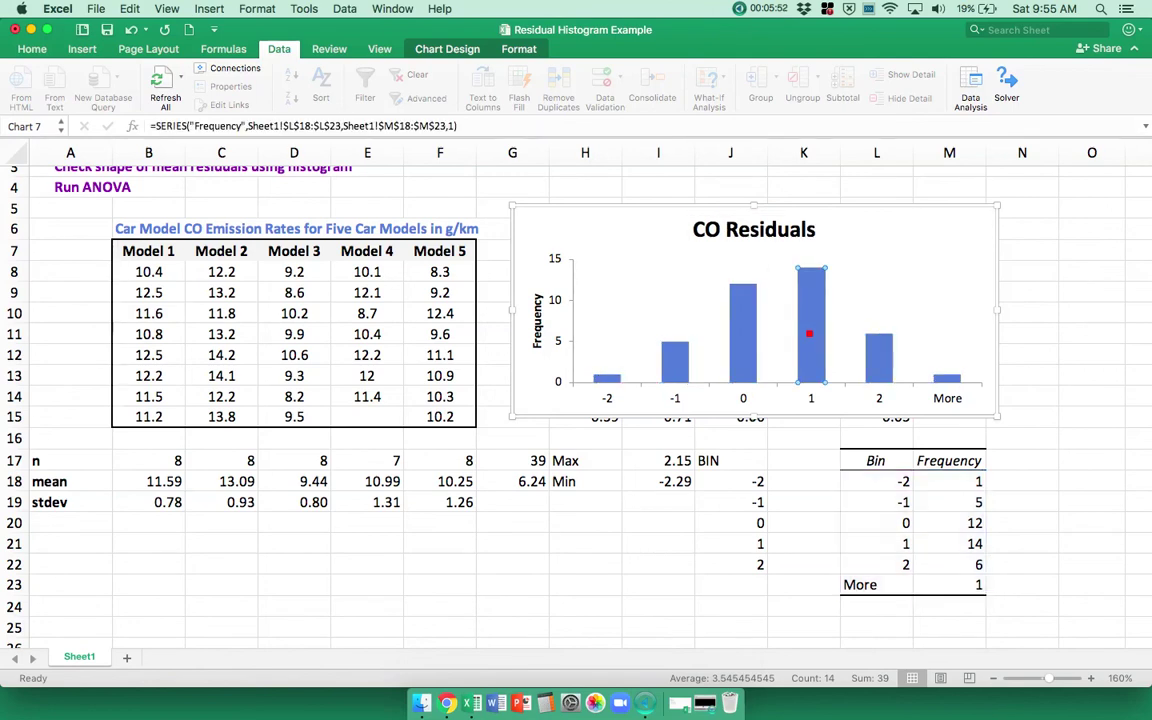
{"action": "double_click", "coordinate": [809, 333]}
{"action": "left_click", "coordinate": [1001, 328]}
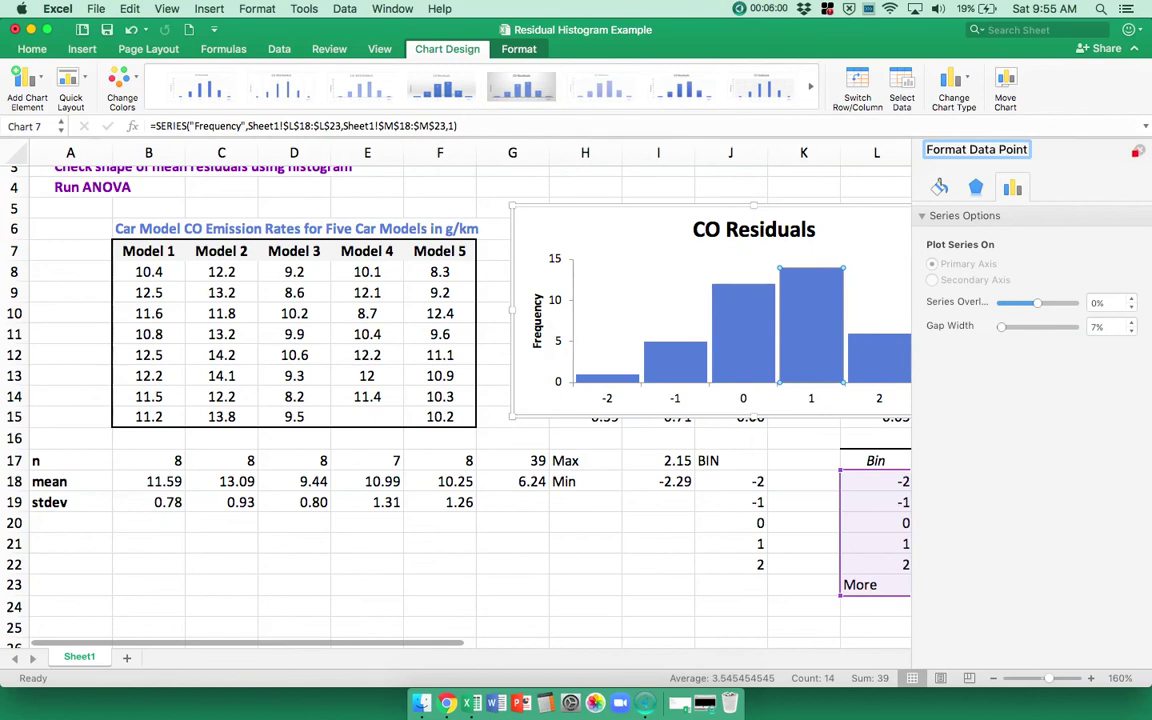
Step: Apply the grey gradient chart style to the CO Residuals histogram and remove the value labels from its bars
{"action": "left_click", "coordinate": [521, 88]}
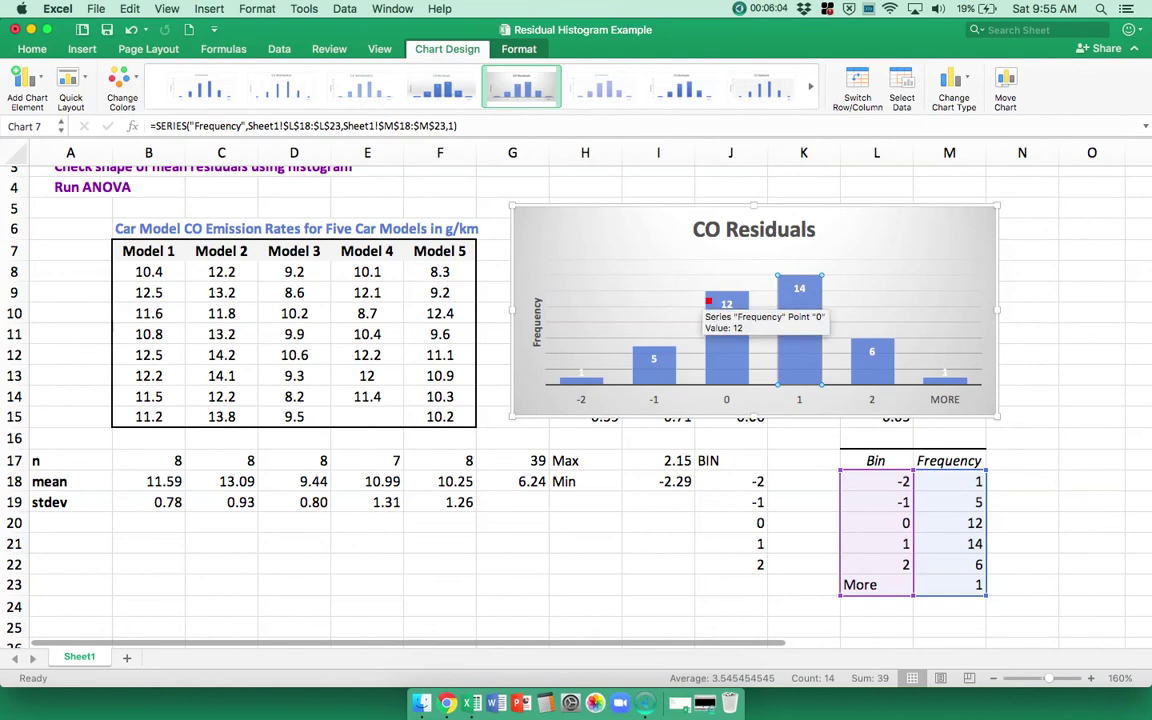
{"action": "left_click", "coordinate": [729, 304]}
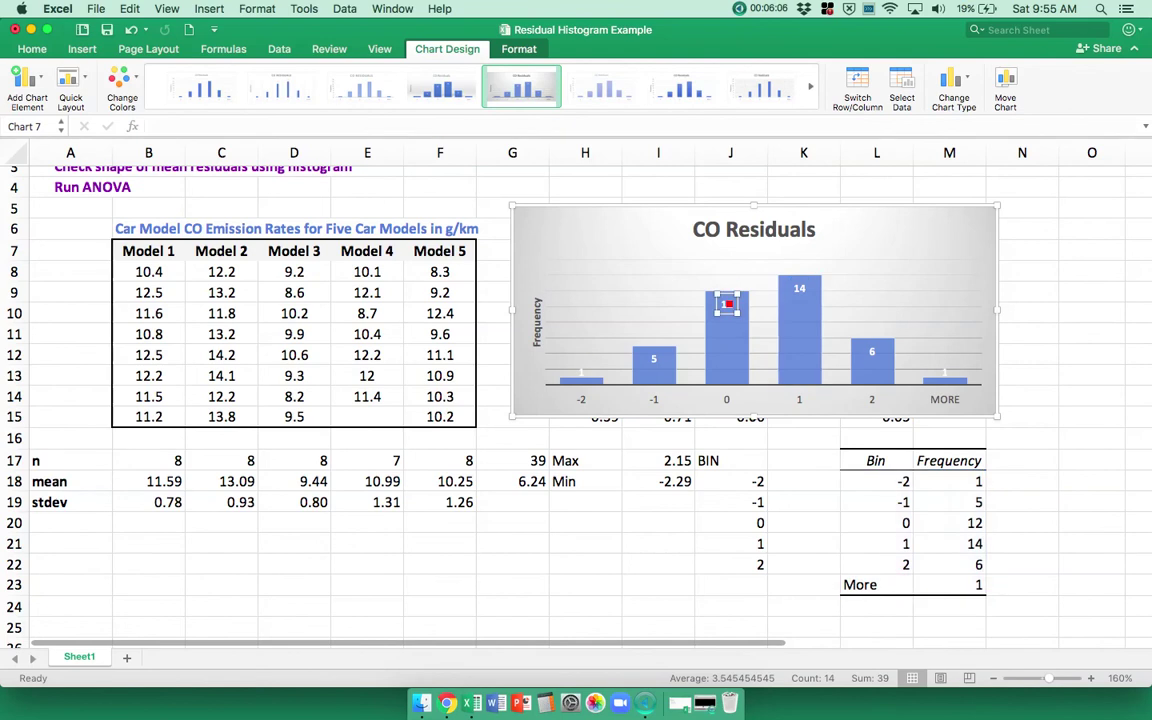
{"action": "double_click", "coordinate": [729, 304]}
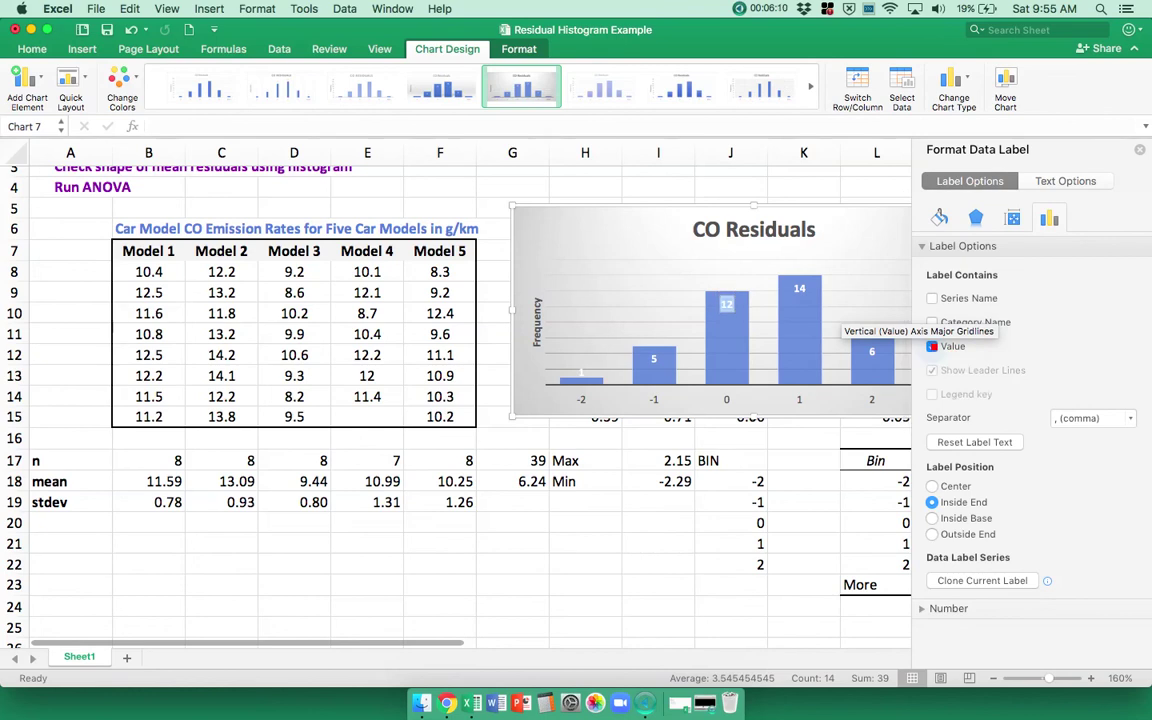
{"action": "left_click", "coordinate": [932, 346]}
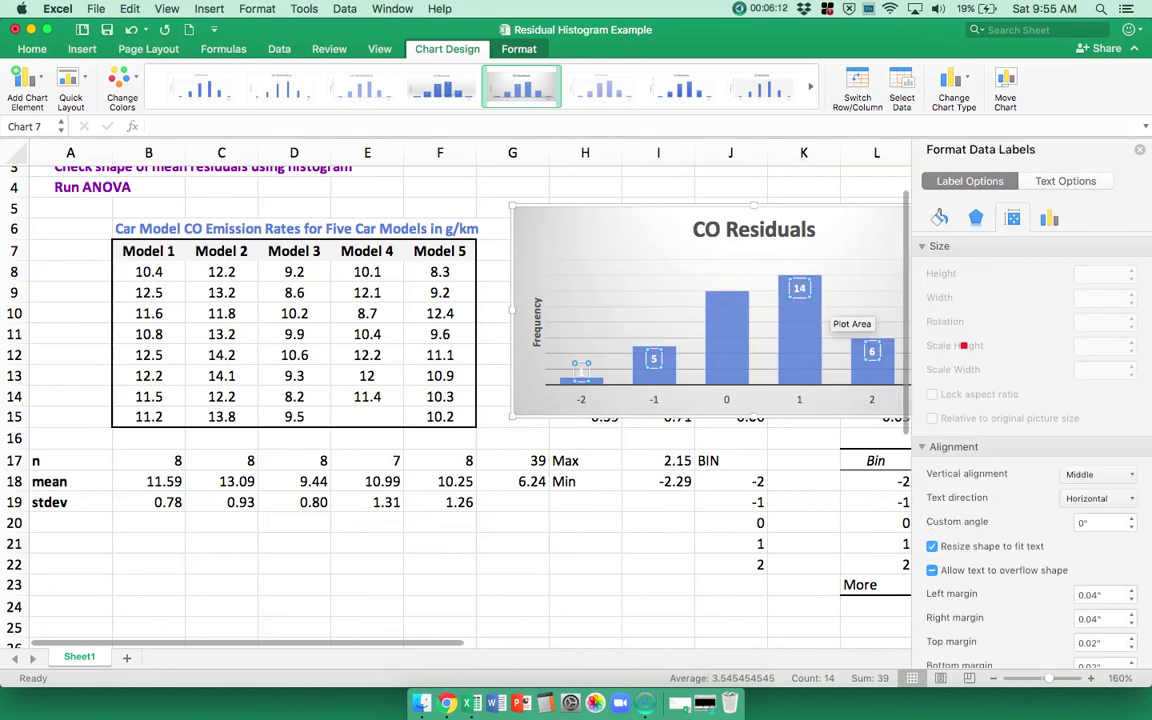
{"action": "left_click", "coordinate": [1049, 218]}
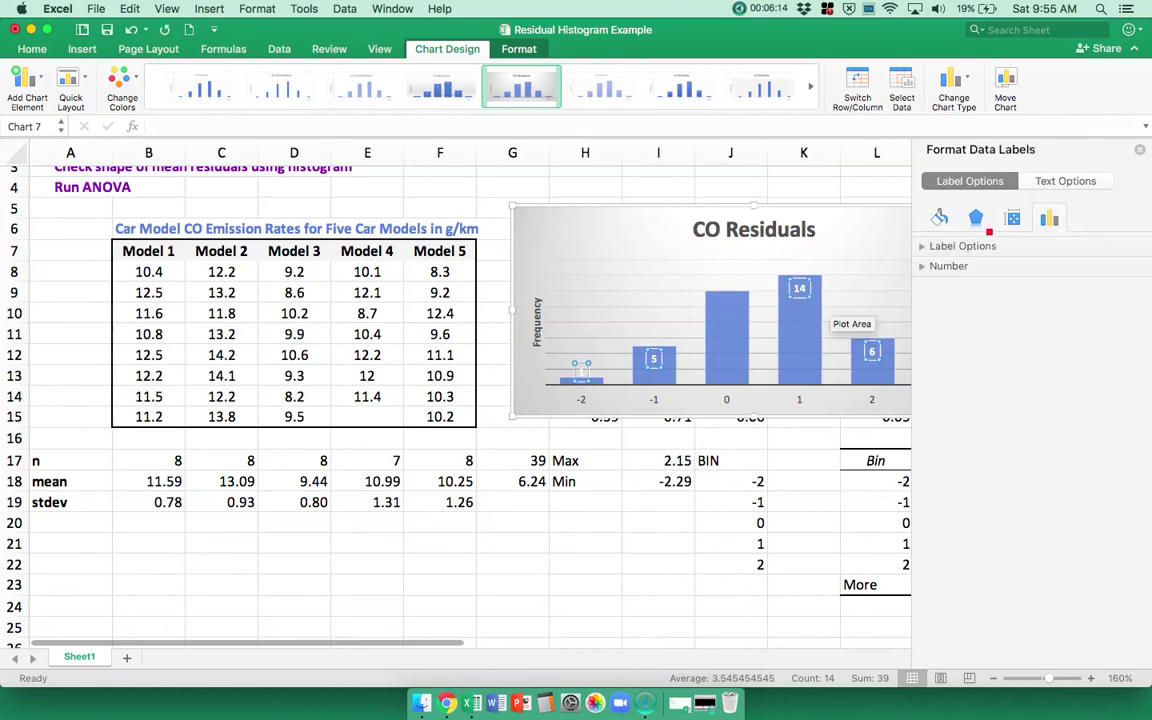
{"action": "left_click", "coordinate": [937, 246]}
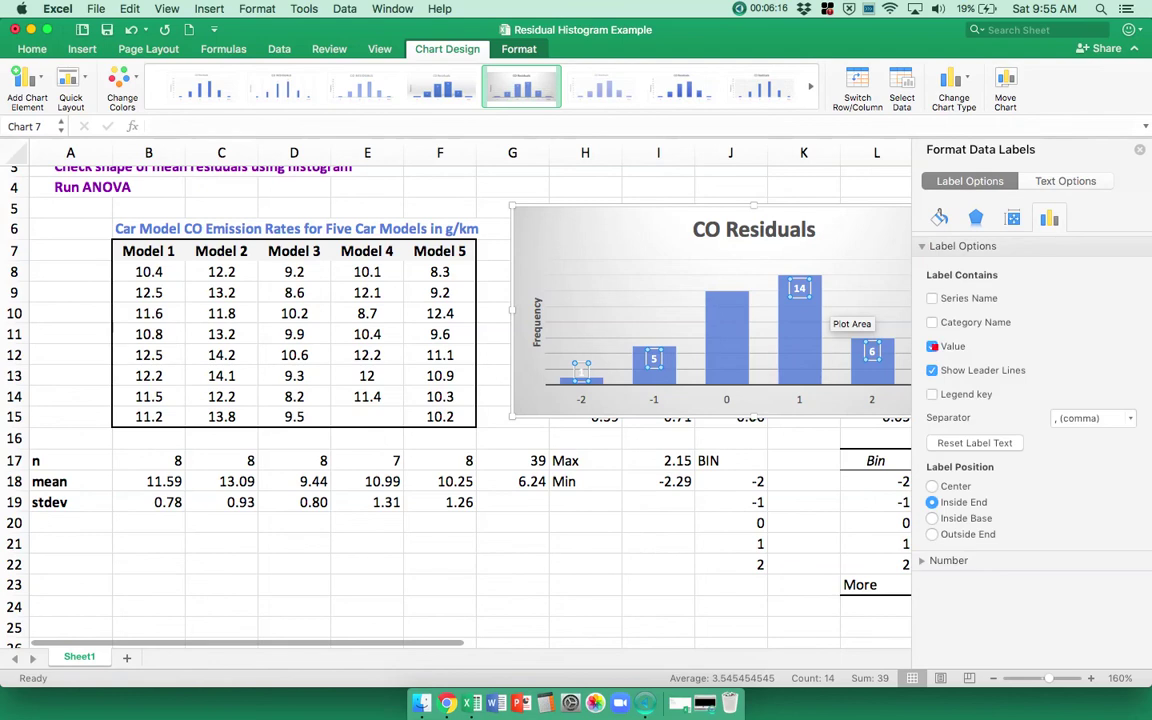
{"action": "left_click", "coordinate": [933, 347]}
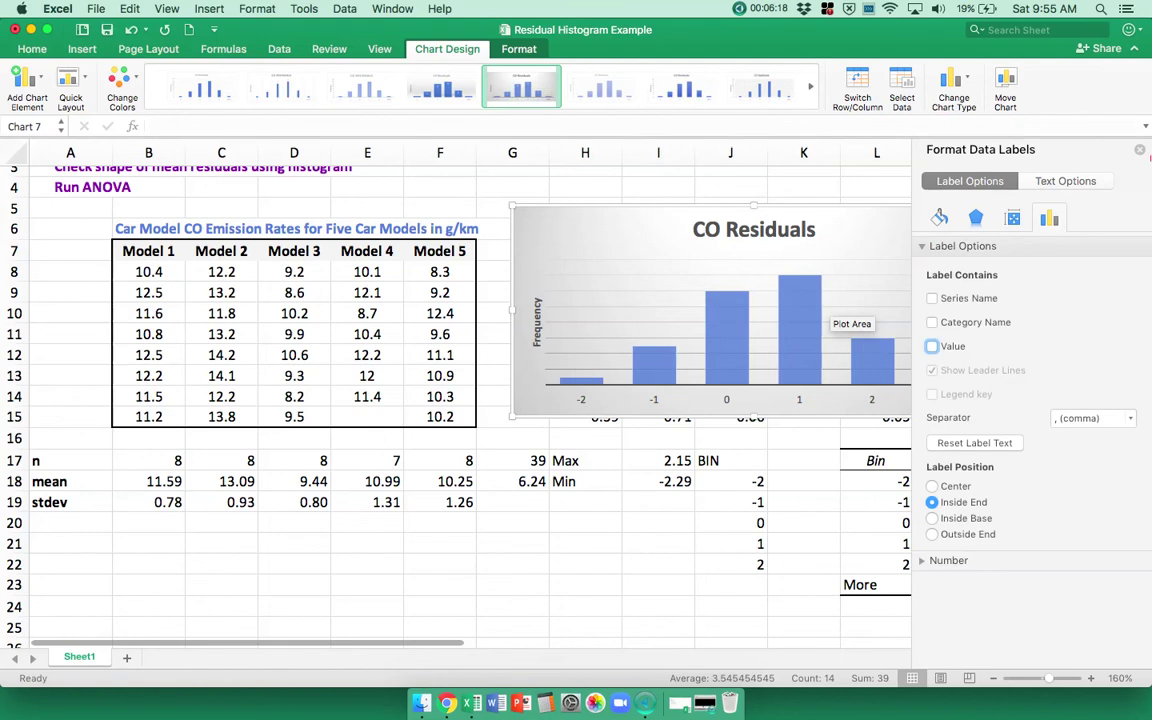
{"action": "left_click", "coordinate": [1142, 149]}
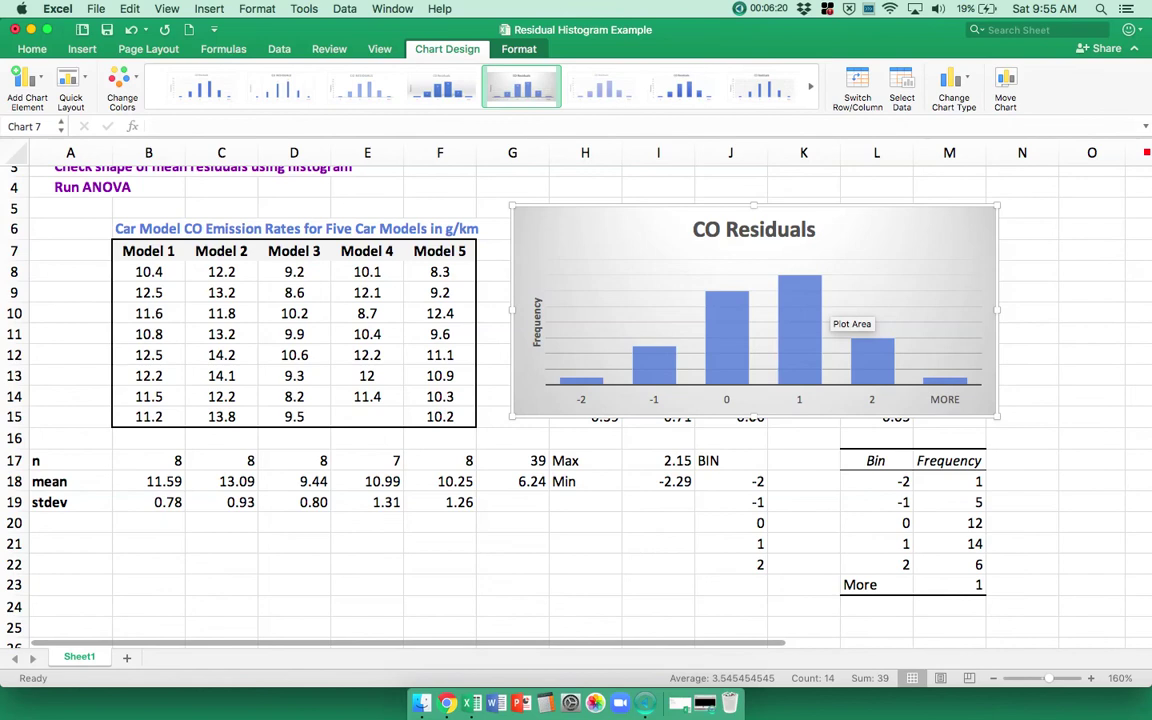
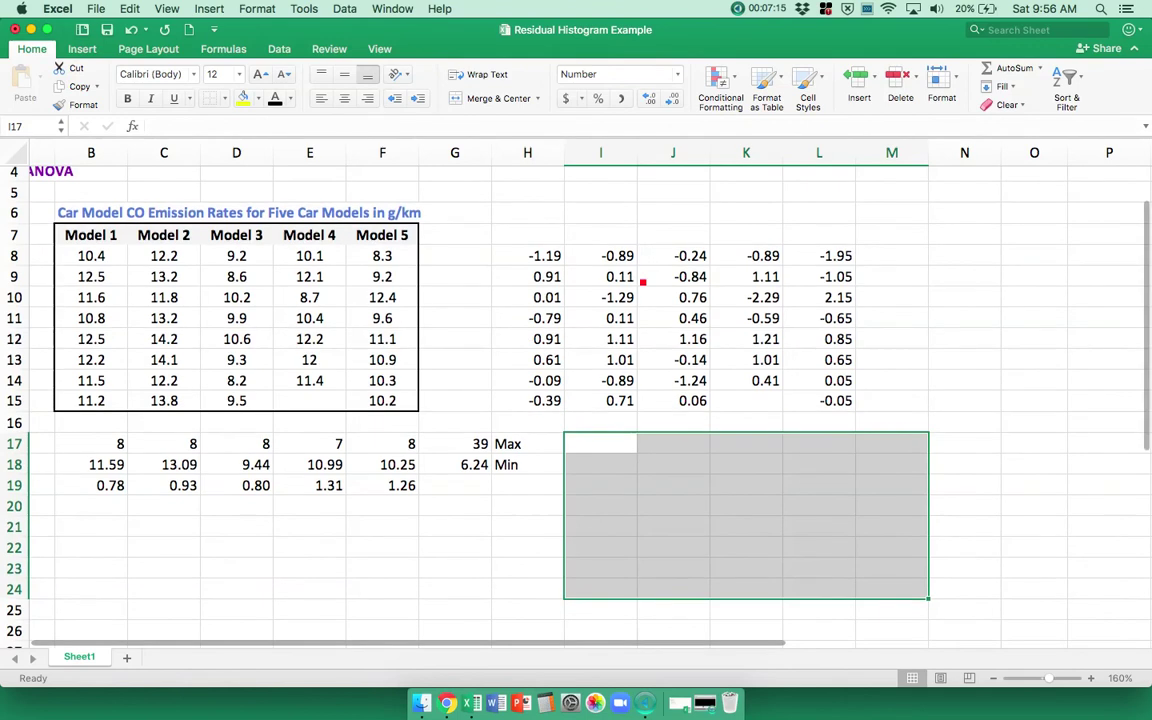
Step: Copy the block of residuals in H8:L15
{"action": "left_click", "coordinate": [540, 257]}
{"action": "key", "text": "shift+Right"}
{"action": "key", "text": "shift+Right"}
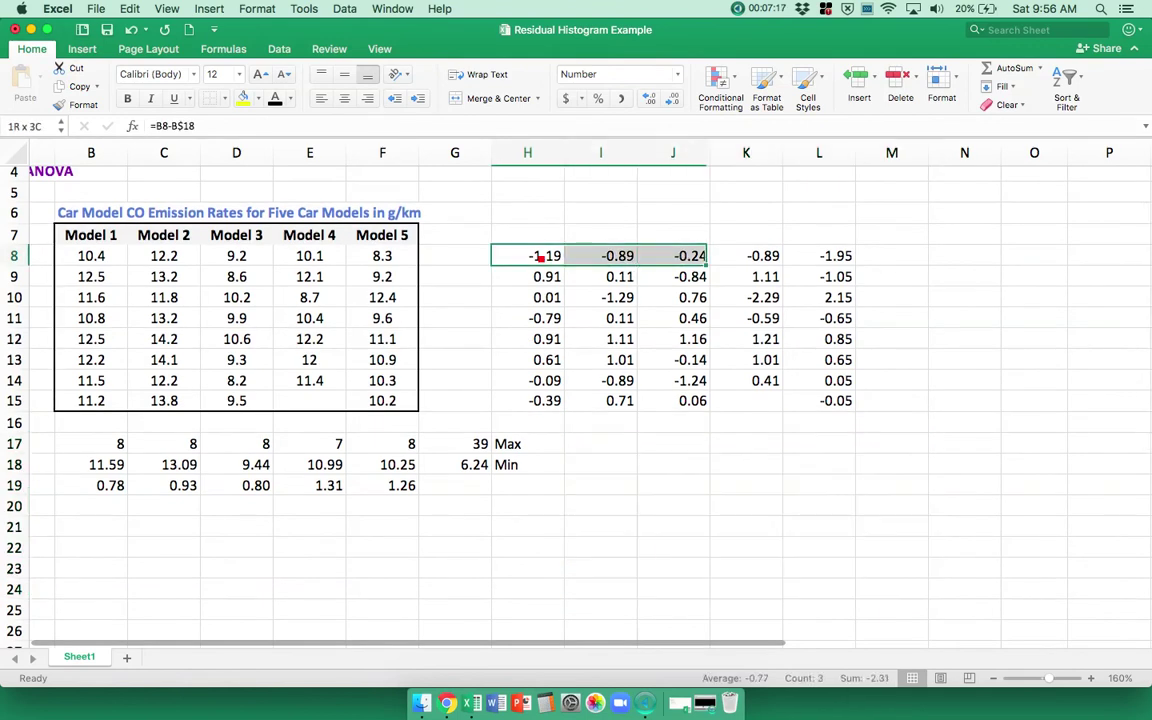
{"action": "key", "text": "shift+Right"}
{"action": "key", "text": "shift+Right"}
{"action": "key", "text": "shift+Down"}
{"action": "key", "text": "shift+Down"}
{"action": "key", "text": "shift+Down"}
{"action": "key", "text": "shift+Down"}
{"action": "key", "text": "shift+Down"}
{"action": "key", "text": "shift+Down"}
{"action": "key", "text": "shift+Down"}
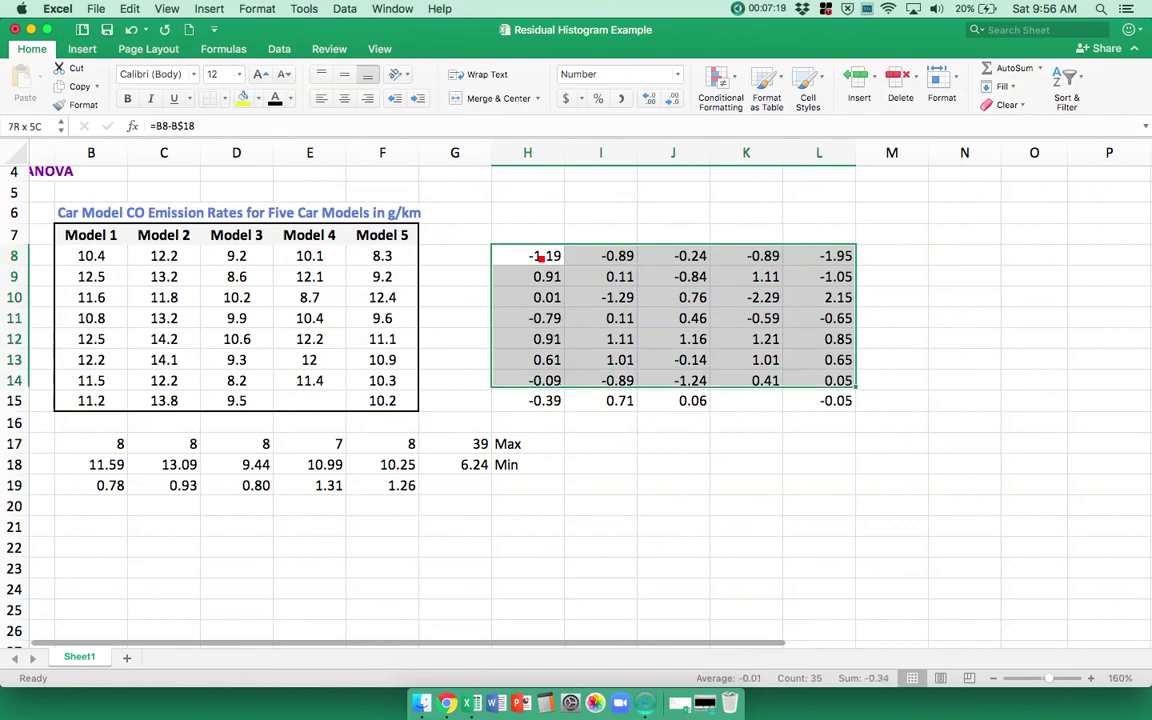
{"action": "key", "text": "super+c"}
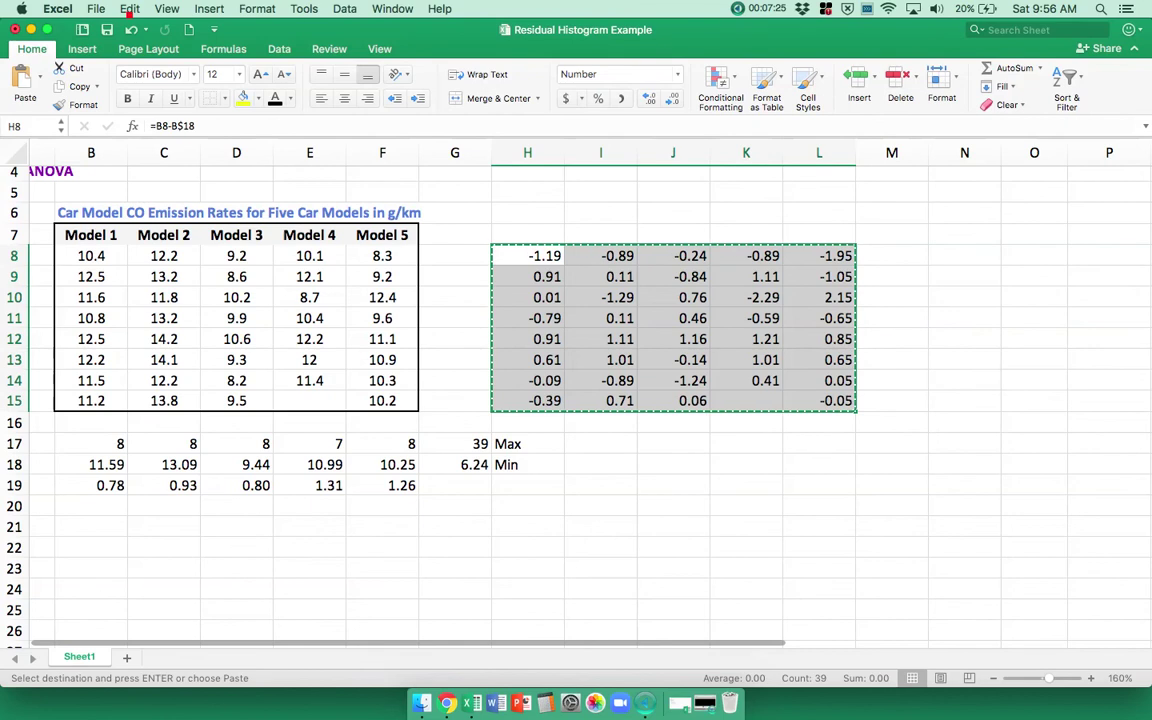
{"action": "left_click", "coordinate": [130, 9]}
{"action": "left_click", "coordinate": [150, 123]}
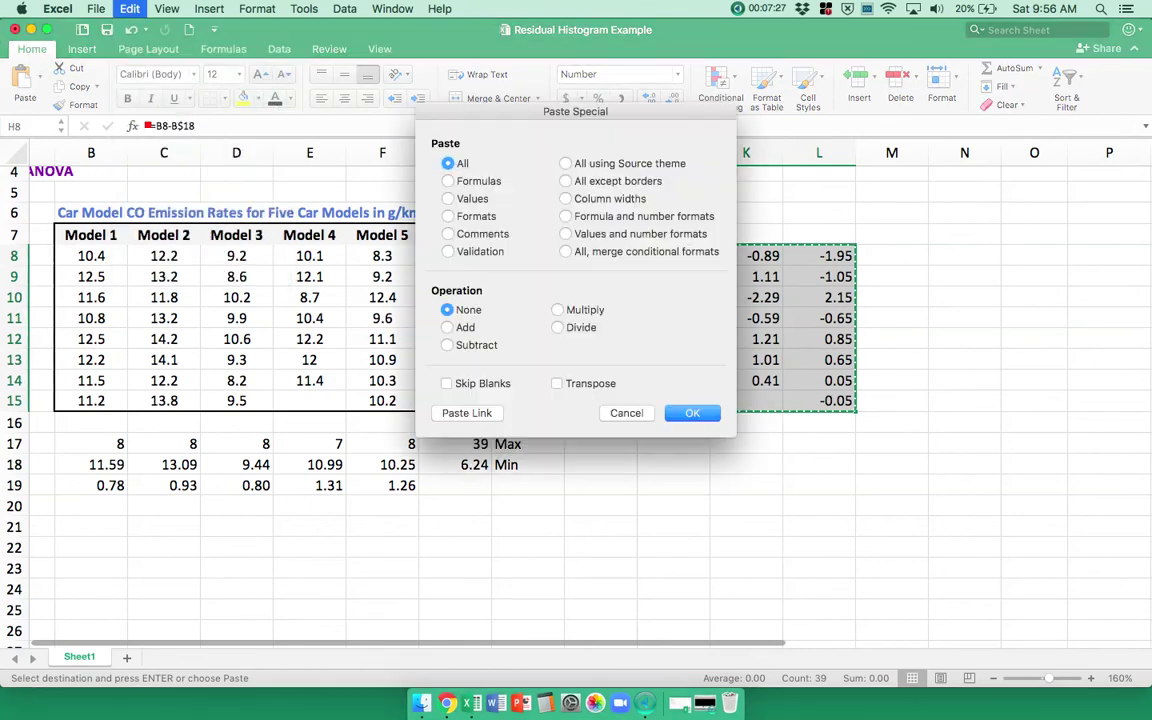
{"action": "left_click", "coordinate": [448, 199]}
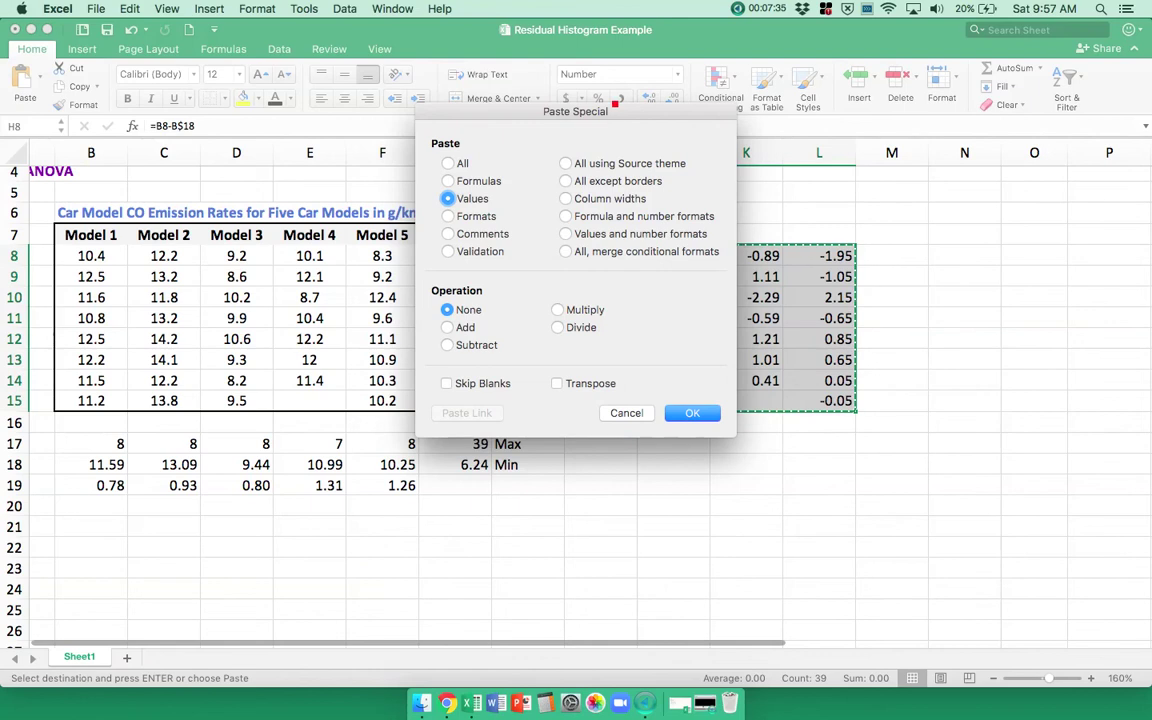
{"action": "left_click_drag", "start_coordinate": [614, 114], "coordinate": [352, 135]}
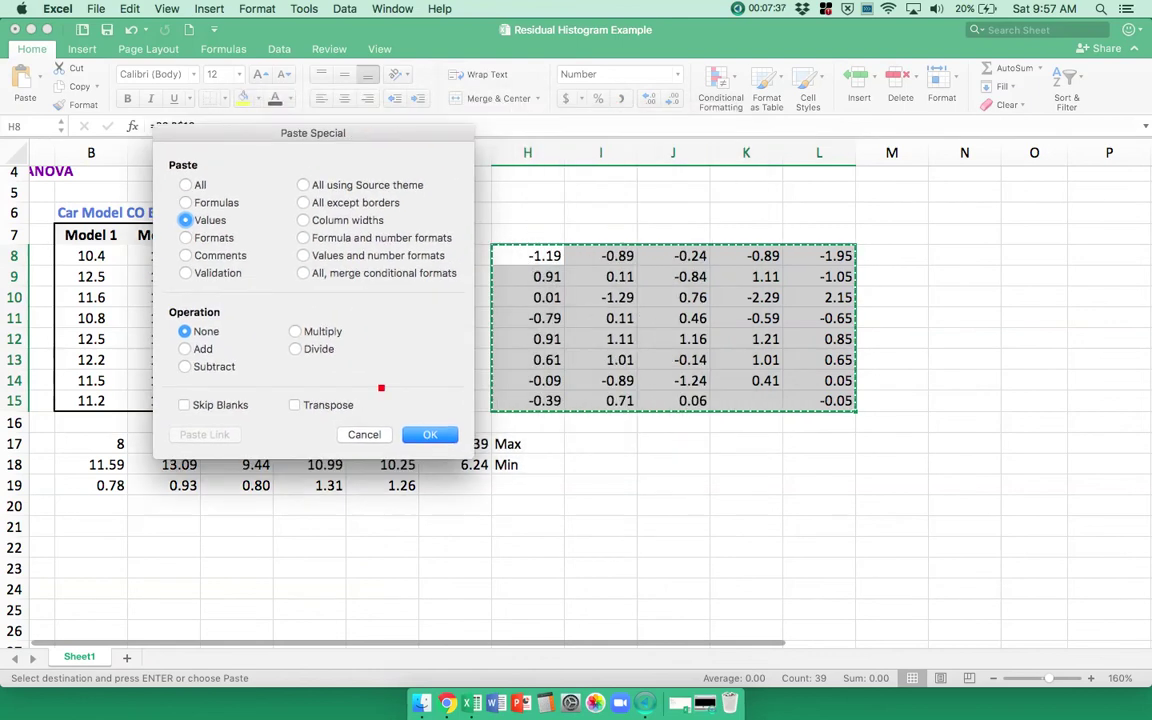
{"action": "left_click", "coordinate": [370, 434]}
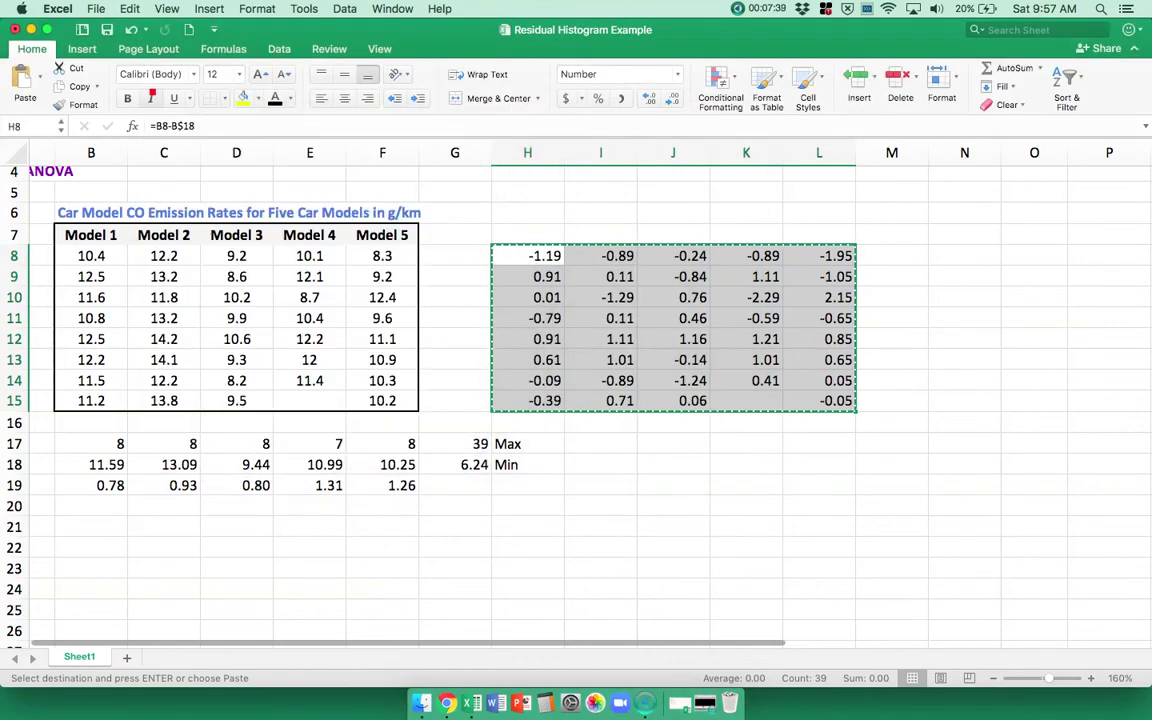
Step: Paste the copied residuals as values only, starting in cell H19
{"action": "left_click", "coordinate": [543, 486]}
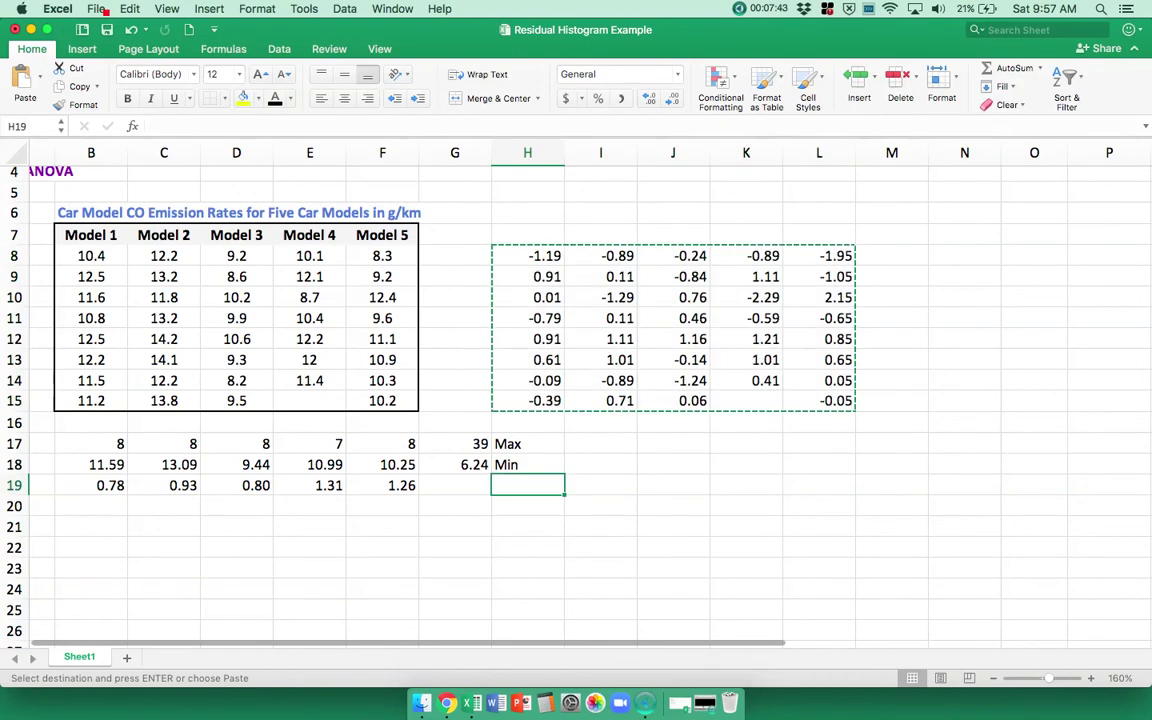
{"action": "left_click", "coordinate": [128, 9]}
{"action": "left_click", "coordinate": [153, 121]}
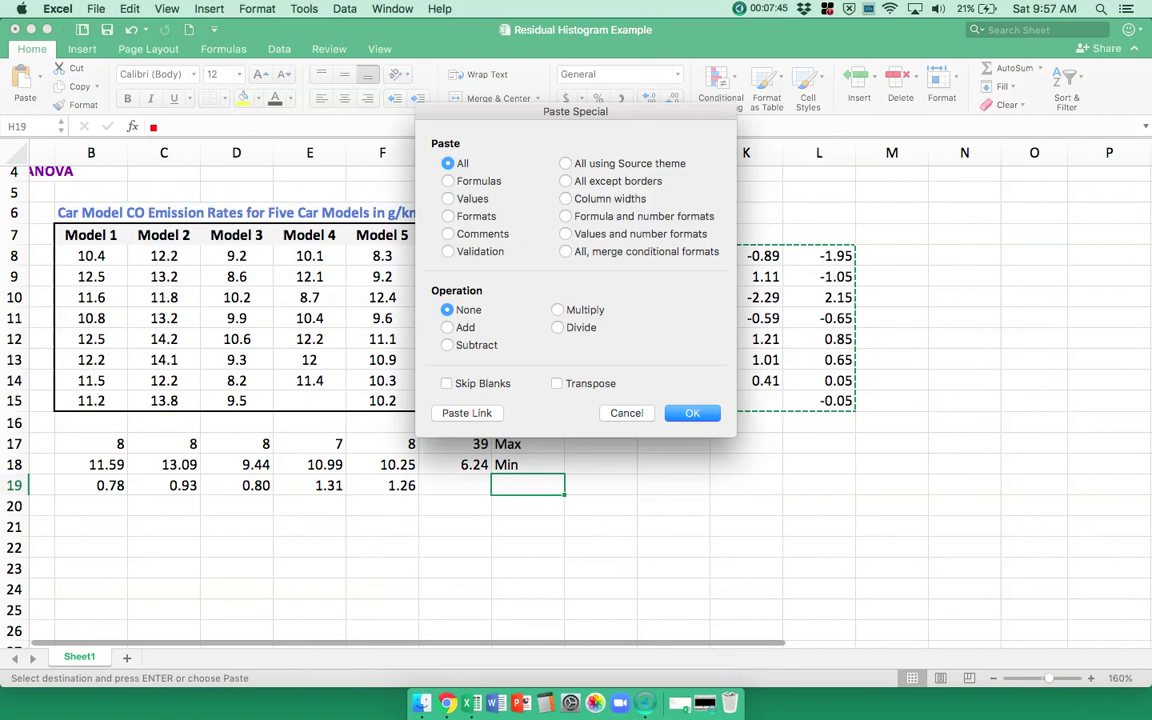
{"action": "left_click", "coordinate": [448, 198]}
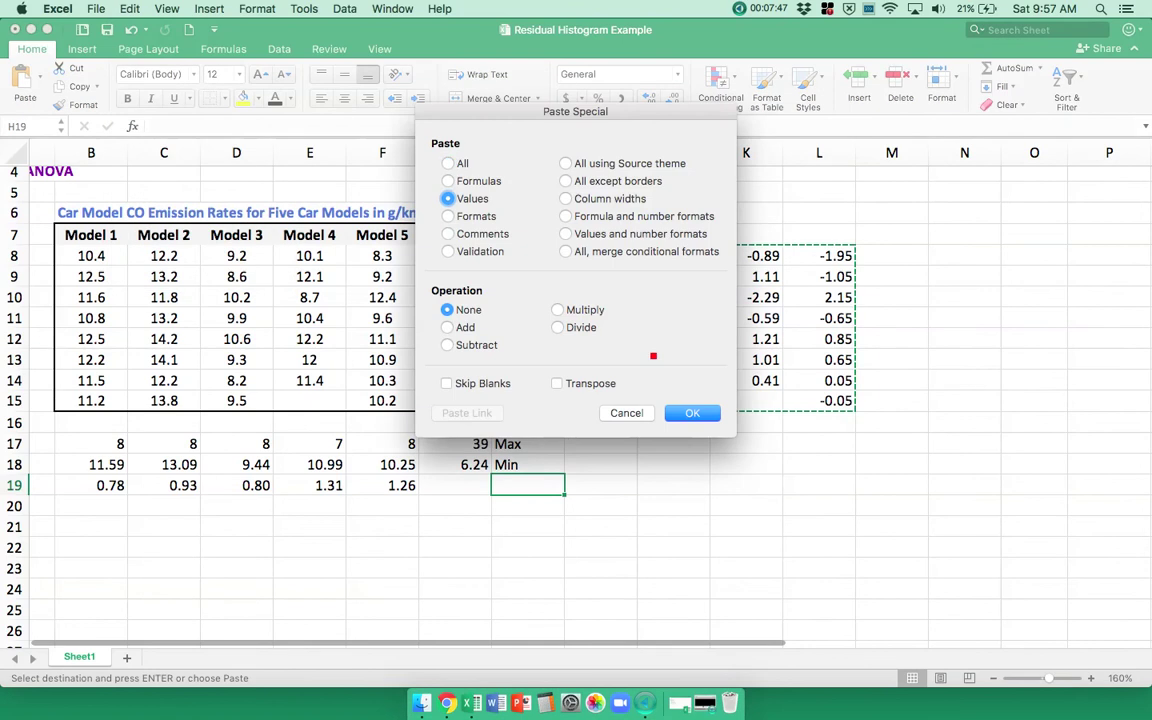
{"action": "left_click", "coordinate": [686, 413]}
{"action": "scroll", "coordinate": [874, 445], "scroll_direction": "down", "scroll_amount": 5}
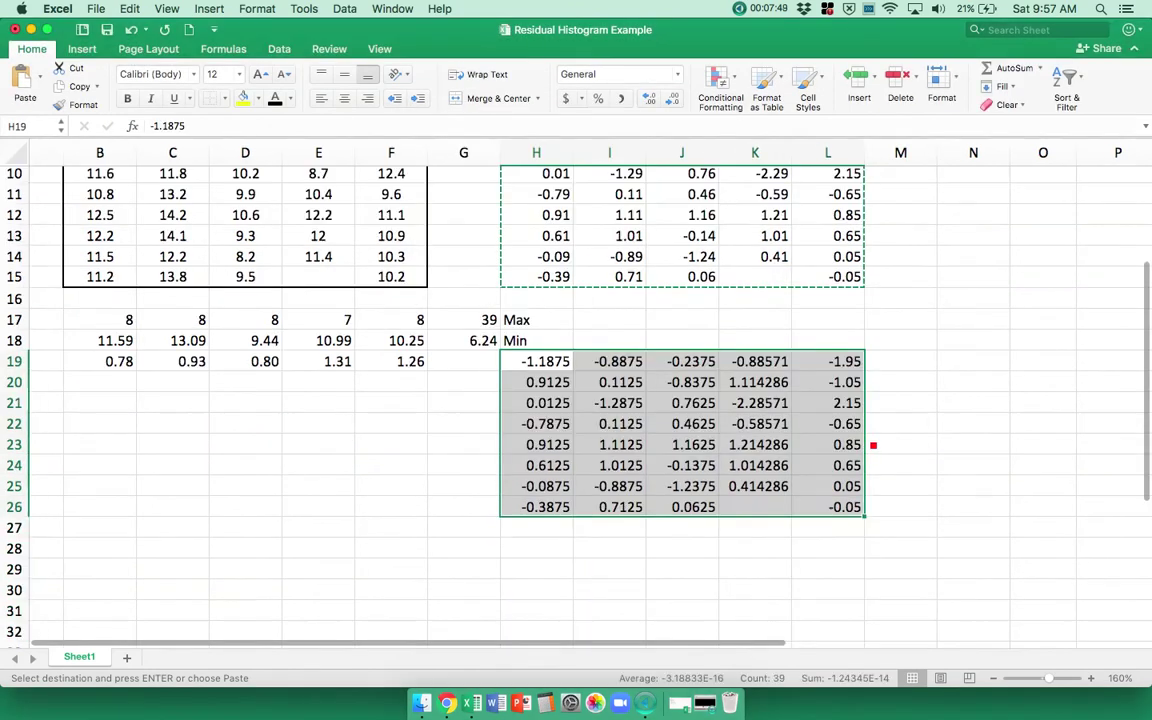
{"action": "left_click", "coordinate": [707, 574]}
Step: Move the second column of pasted residuals, I19:I26, below the first column, starting in H27
{"action": "scroll", "coordinate": [660, 450], "scroll_direction": "down", "scroll_amount": 2}
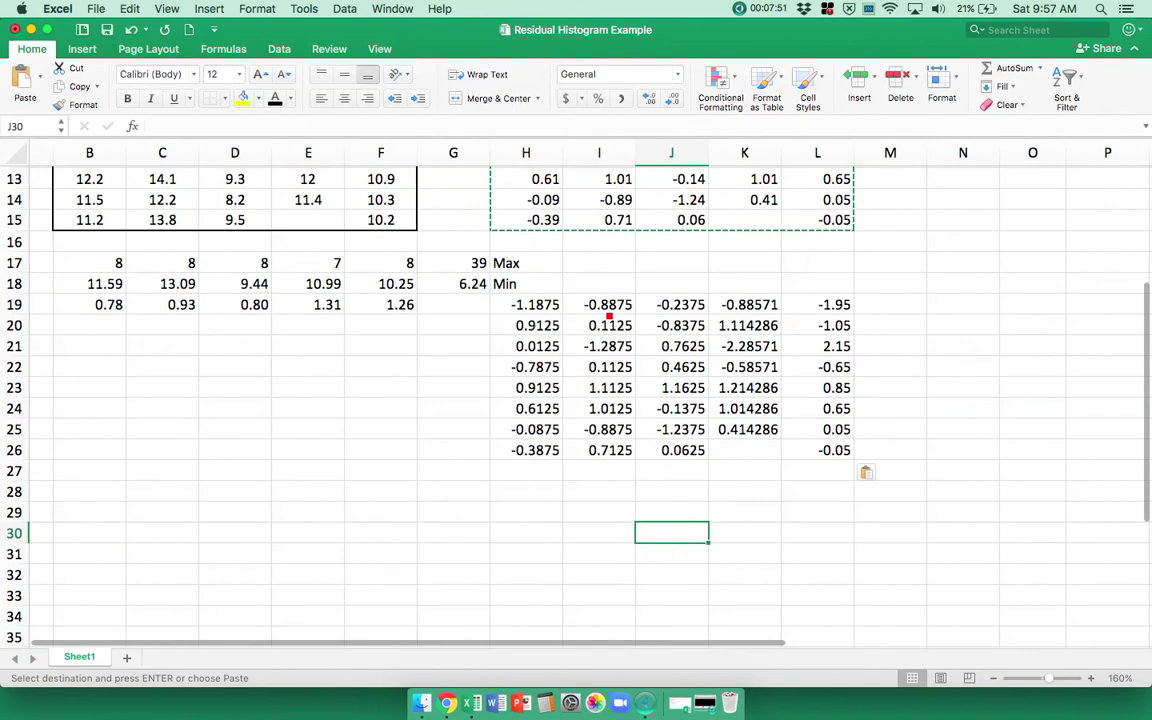
{"action": "left_click_drag", "start_coordinate": [607, 310], "coordinate": [602, 450]}
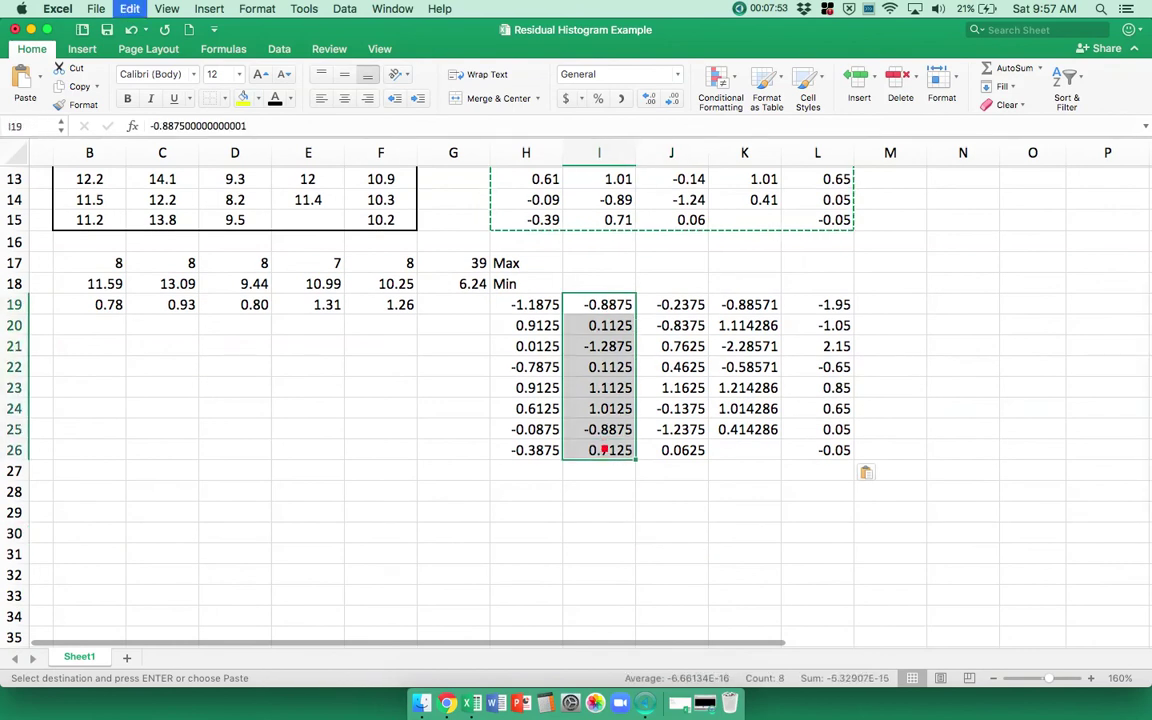
{"action": "key", "text": "super+x"}
{"action": "left_click", "coordinate": [535, 471]}
{"action": "key", "text": "super+v"}
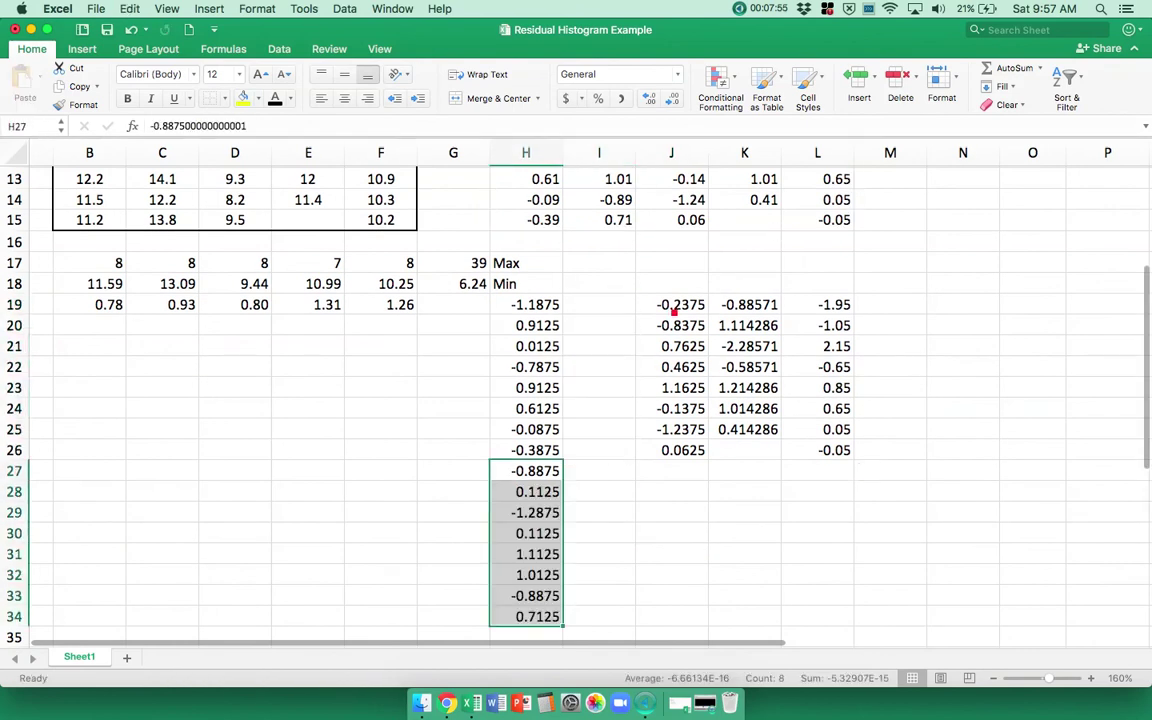
Step: Move the third column of pasted residuals, J19:J26, to the end of the stacked list, starting in H35
{"action": "left_click_drag", "start_coordinate": [674, 313], "coordinate": [672, 455]}
{"action": "key", "text": "super+x"}
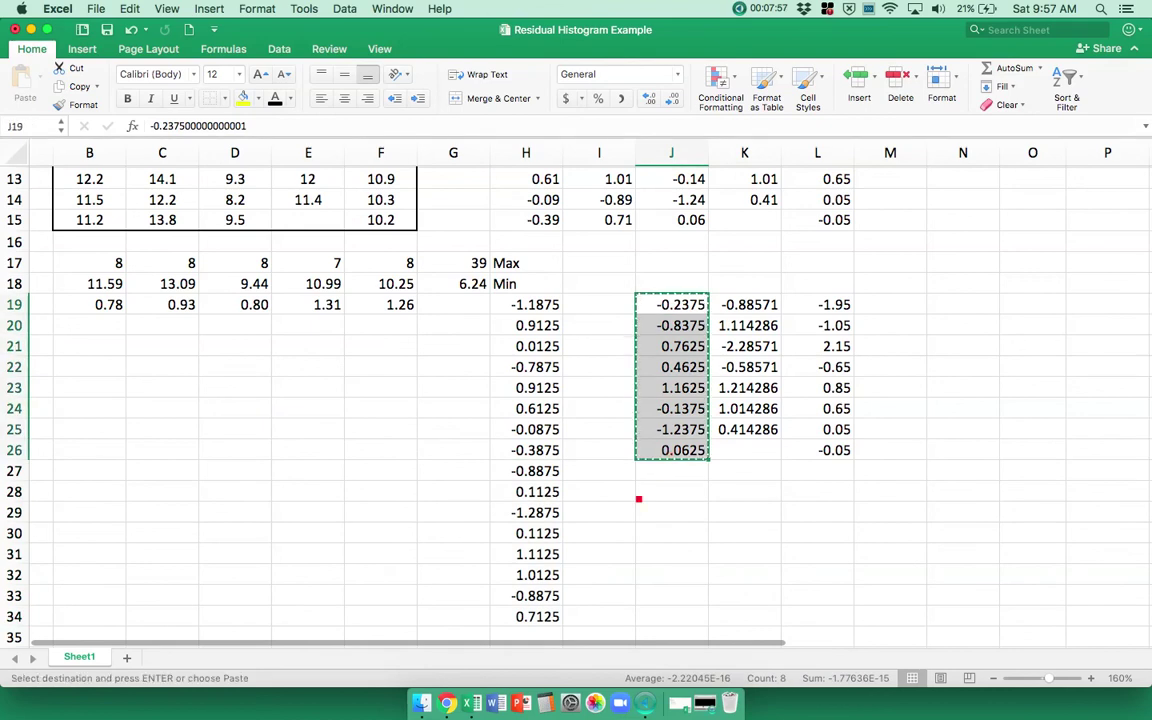
{"action": "scroll", "coordinate": [545, 555], "scroll_direction": "down", "scroll_amount": 3}
{"action": "left_click", "coordinate": [535, 578]}
{"action": "key", "text": "super+v"}
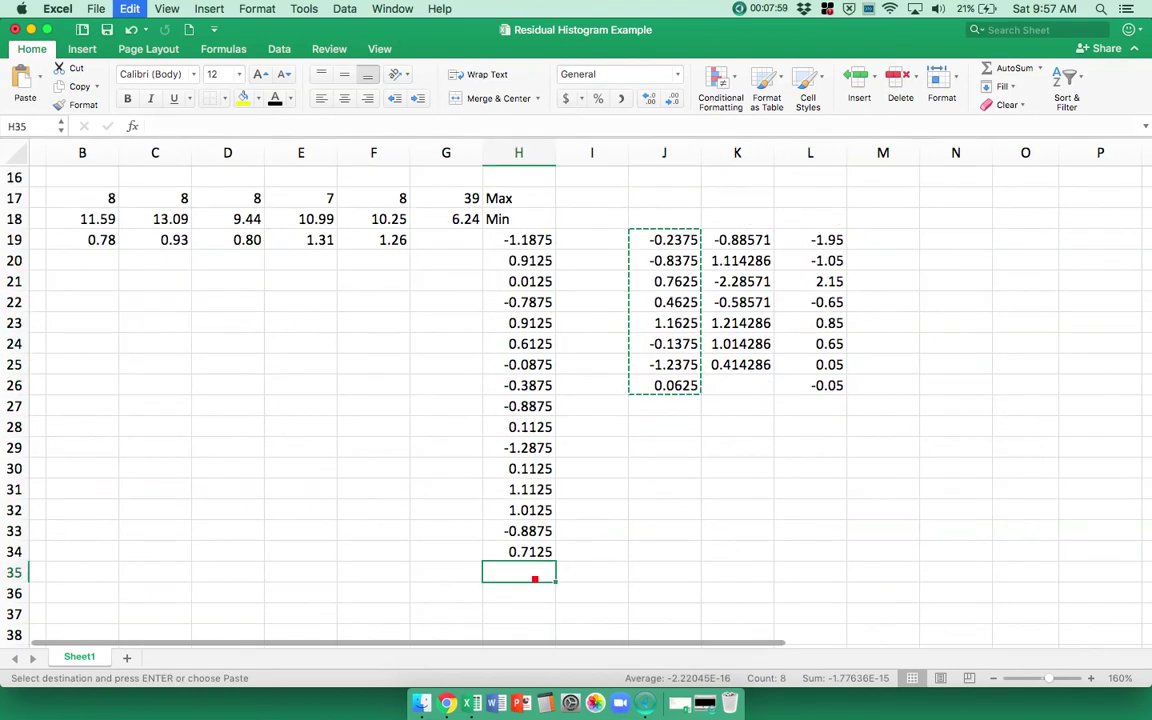
Step: Move the fourth column of pasted residuals, K19:K25, to the end of the stacked list, starting in H43
{"action": "left_click_drag", "start_coordinate": [733, 236], "coordinate": [722, 364]}
{"action": "key", "text": "super+x"}
{"action": "scroll", "coordinate": [676, 429], "scroll_direction": "down", "scroll_amount": 6}
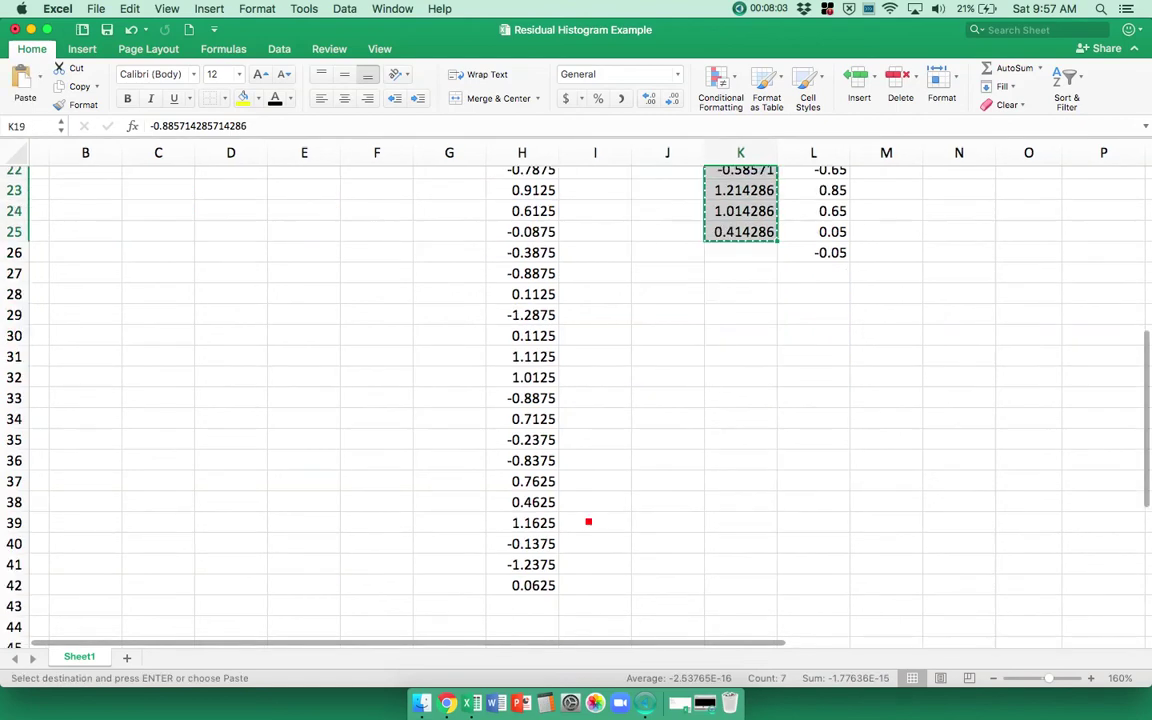
{"action": "left_click", "coordinate": [530, 607]}
{"action": "key", "text": "super+v"}
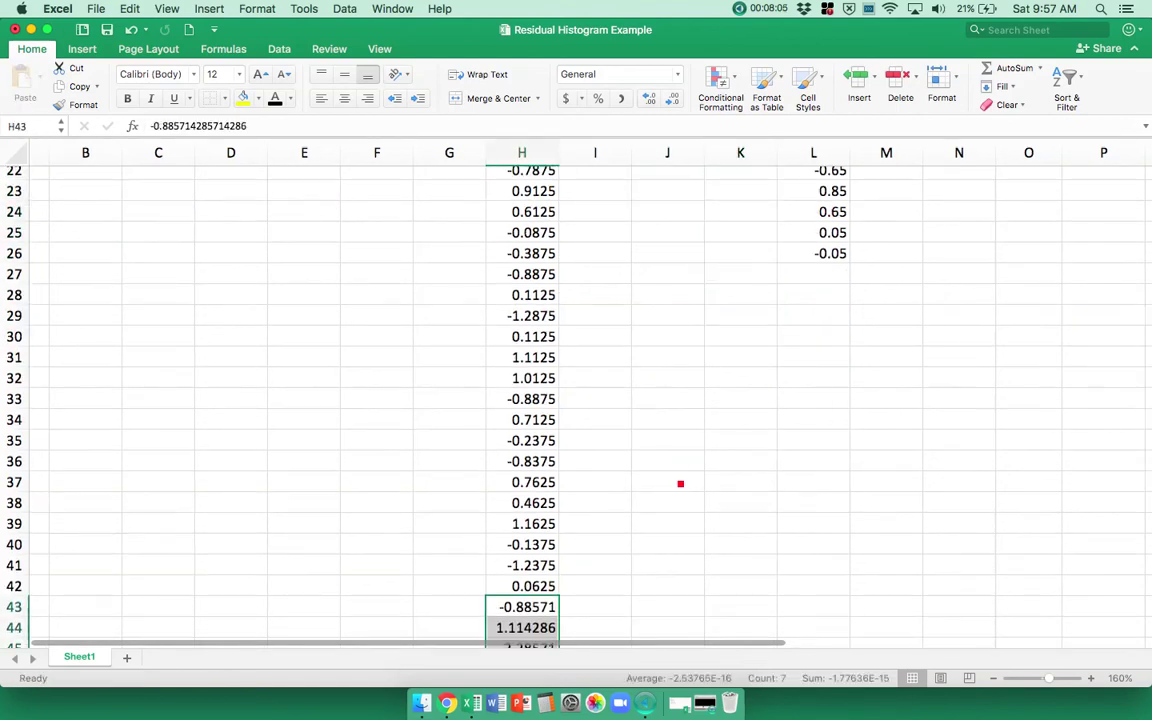
Step: Move the fifth column of pasted residuals, L19:L26, to the end of the stacked list, starting in H50
{"action": "scroll", "coordinate": [680, 484], "scroll_direction": "up", "scroll_amount": 6}
{"action": "left_click_drag", "start_coordinate": [815, 242], "coordinate": [815, 380]}
{"action": "key", "text": "super+x"}
{"action": "scroll", "coordinate": [708, 447], "scroll_direction": "down", "scroll_amount": 8}
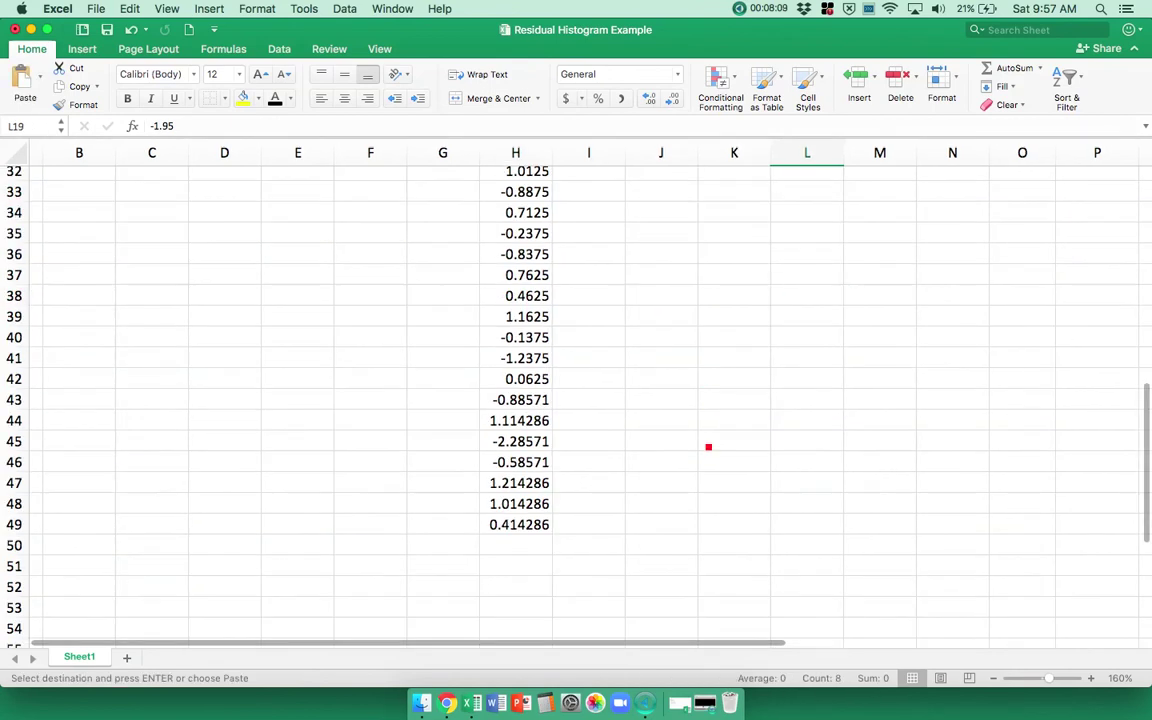
{"action": "left_click", "coordinate": [547, 543]}
{"action": "key", "text": "super+v"}
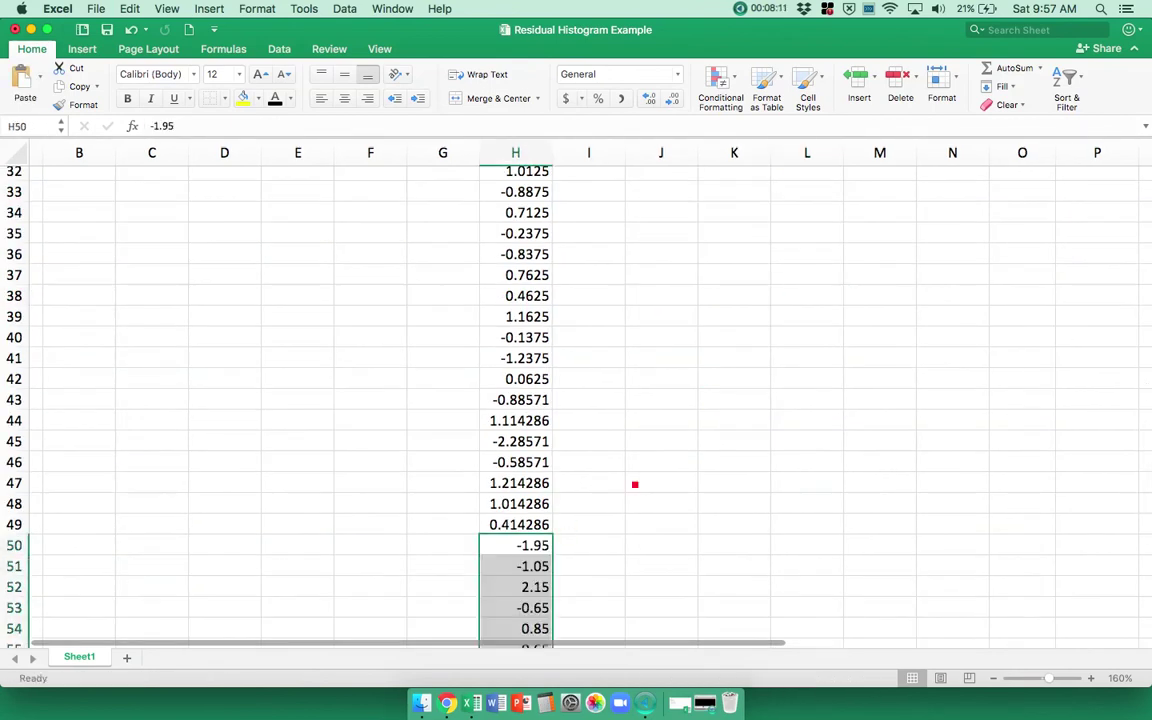
{"action": "right_click", "coordinate": [632, 483]}
{"action": "scroll", "coordinate": [634, 470], "scroll_direction": "up", "scroll_amount": 12}
{"action": "key", "text": "Escape"}
Step: Insert a statistical Histogram chart from the stacked residuals in H19:H57
{"action": "scroll", "coordinate": [644, 359], "scroll_direction": "up", "scroll_amount": 5}
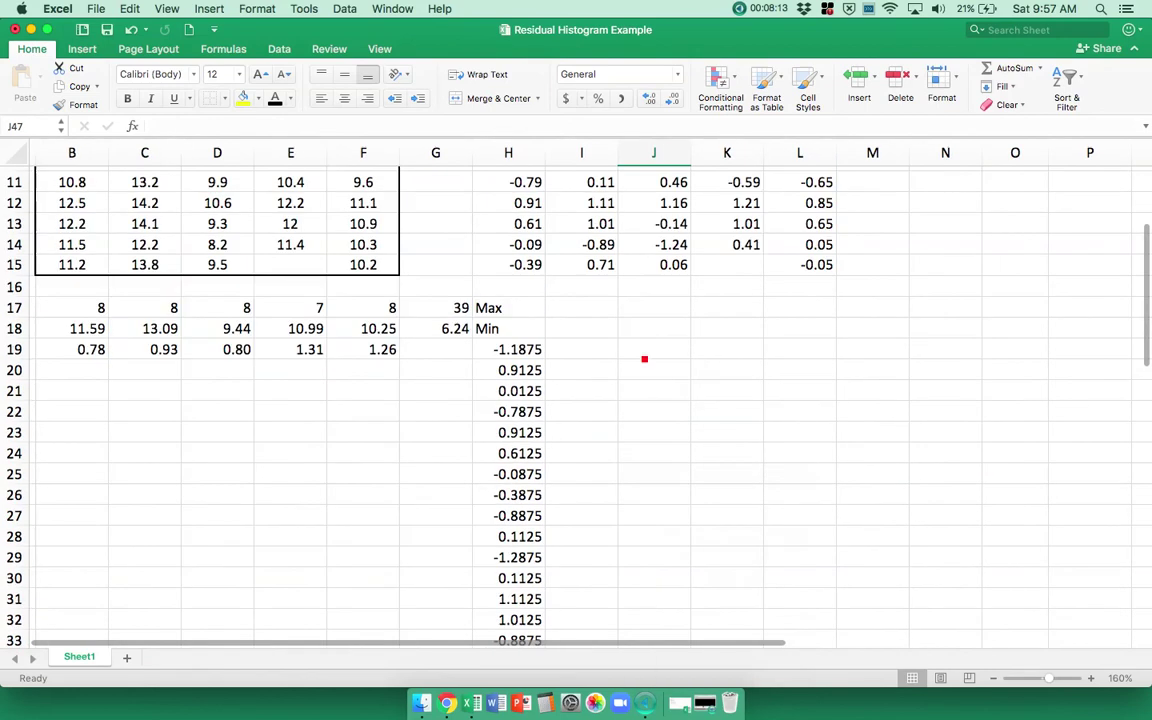
{"action": "left_click", "coordinate": [517, 349]}
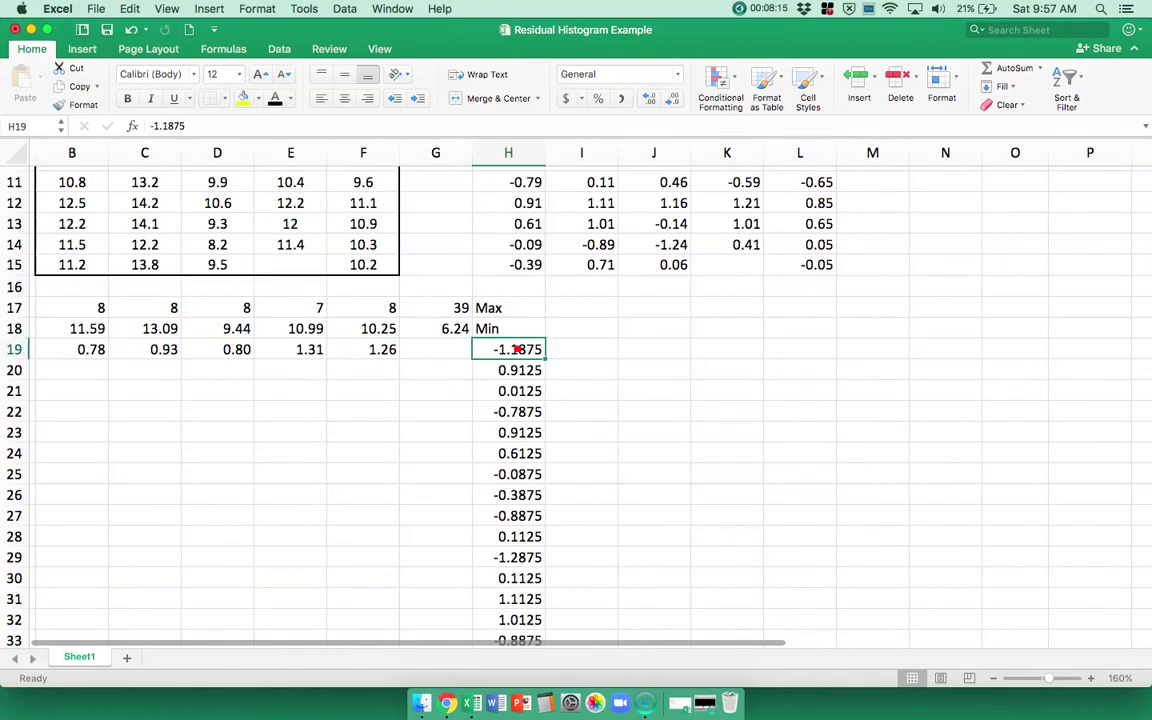
{"action": "key", "text": "shift+super+Down"}
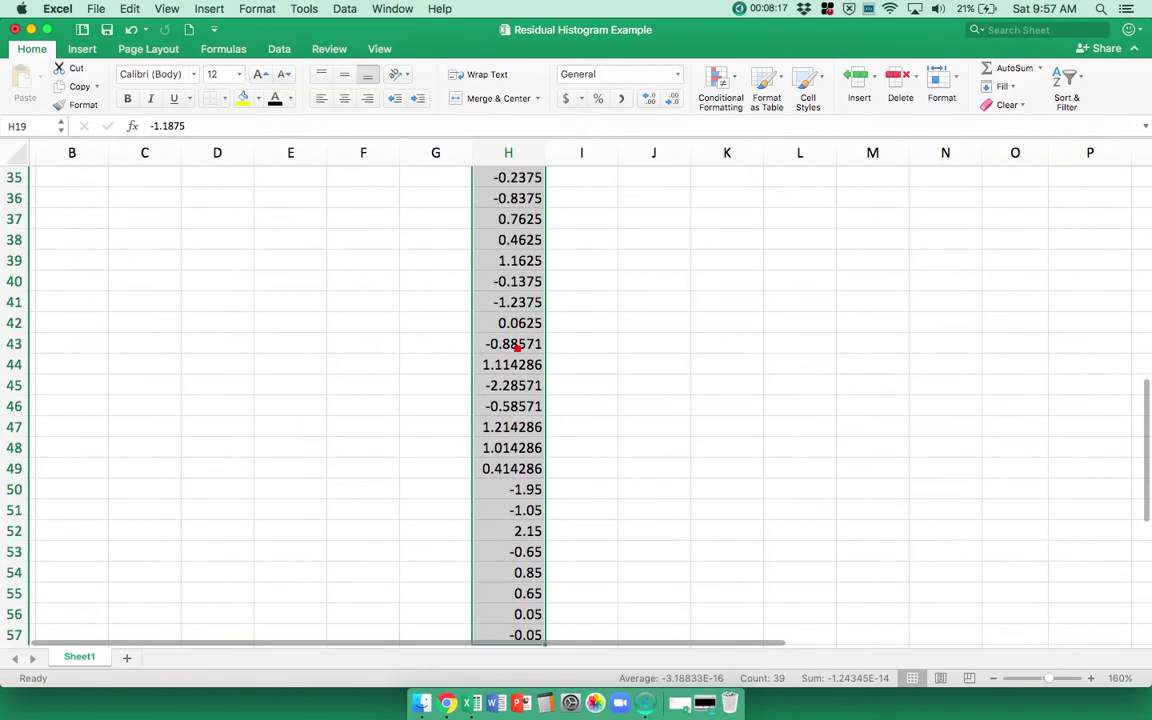
{"action": "scroll", "coordinate": [704, 389], "scroll_direction": "up", "scroll_amount": 10}
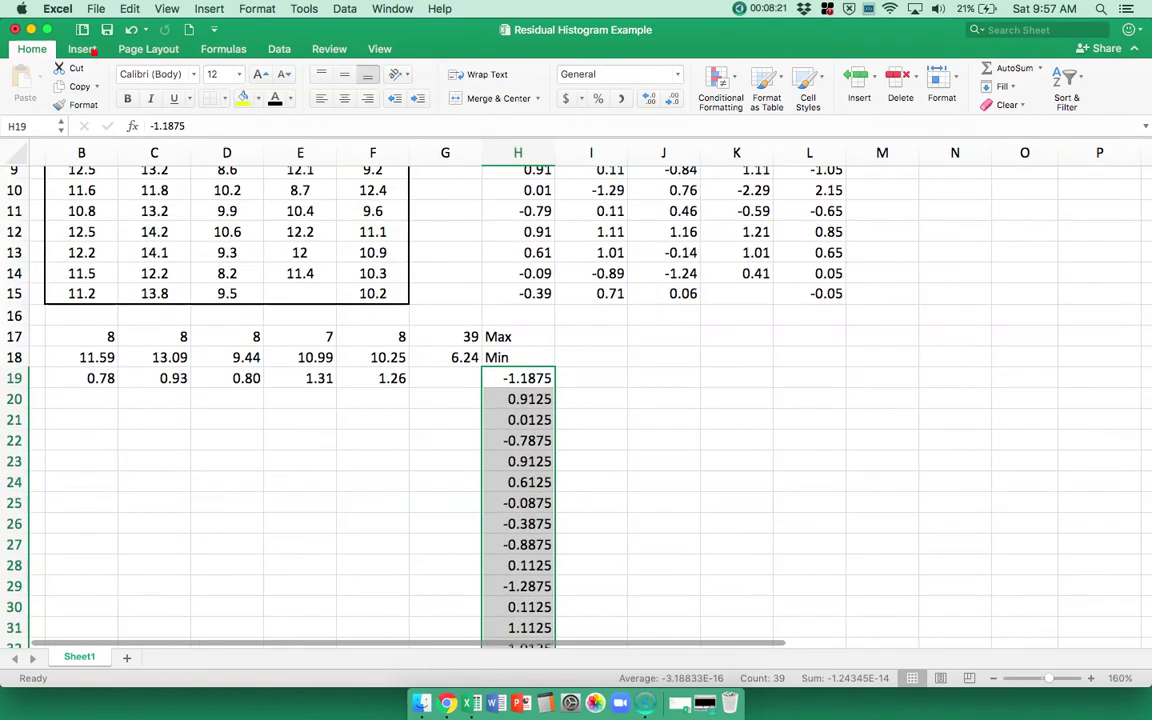
{"action": "left_click", "coordinate": [84, 49]}
{"action": "left_click", "coordinate": [579, 86]}
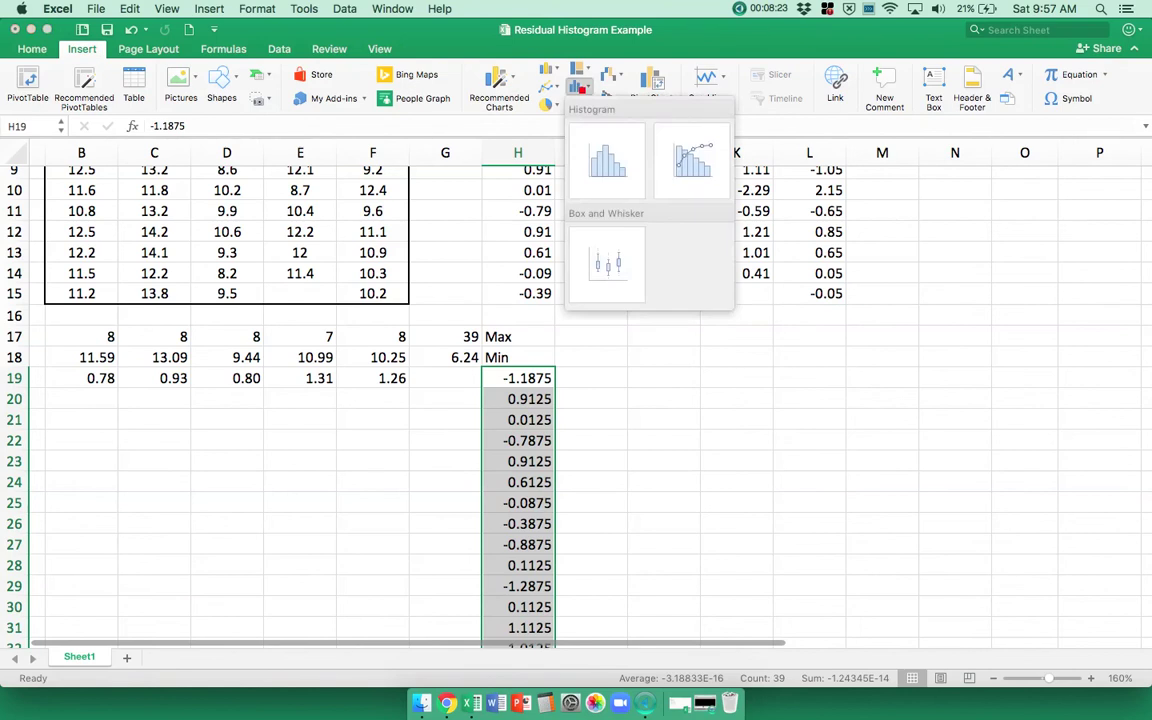
{"action": "left_click", "coordinate": [599, 158]}
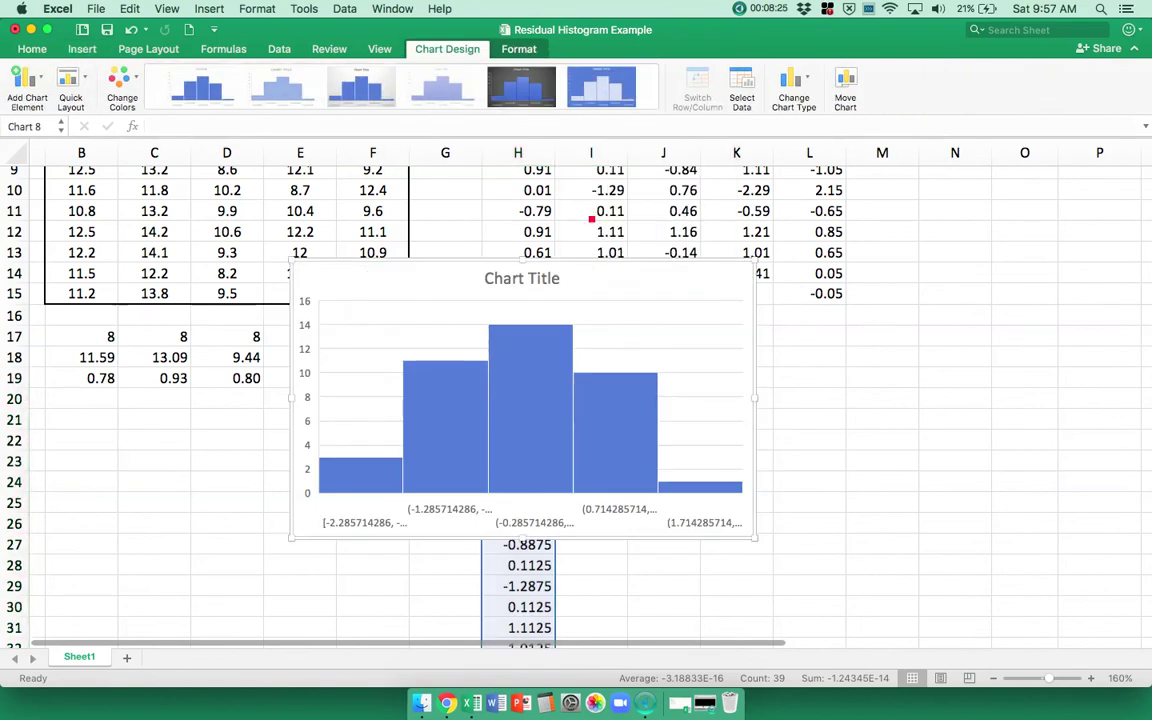
Step: Move the histogram beside the stacked residuals, below the residual table, and set its binning to Number of bins with 6 bins
{"action": "left_click_drag", "start_coordinate": [588, 264], "coordinate": [878, 338]}
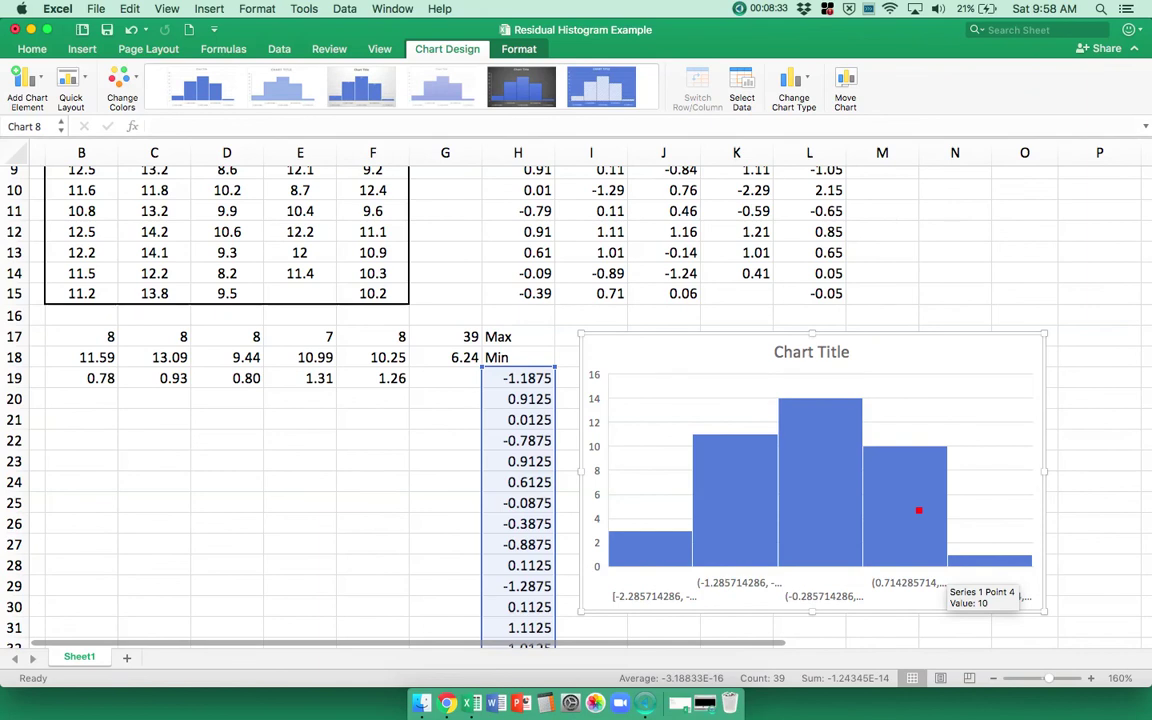
{"action": "left_click", "coordinate": [918, 510]}
{"action": "double_click", "coordinate": [918, 510]}
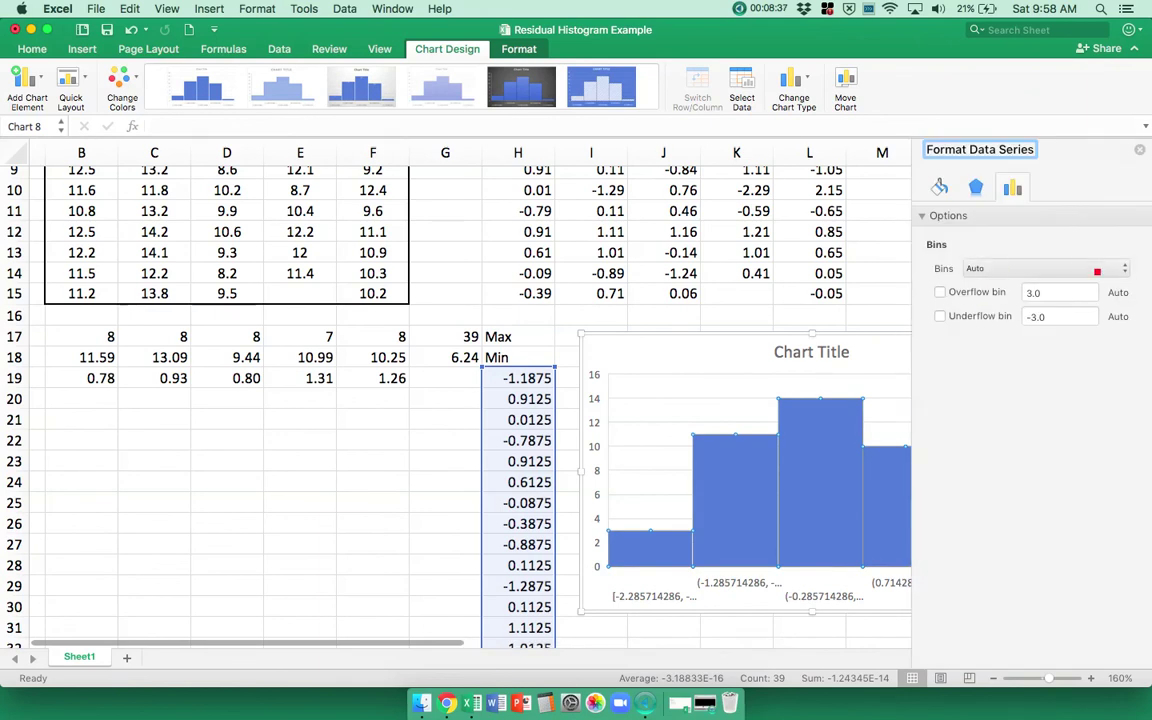
{"action": "left_click", "coordinate": [1097, 271]}
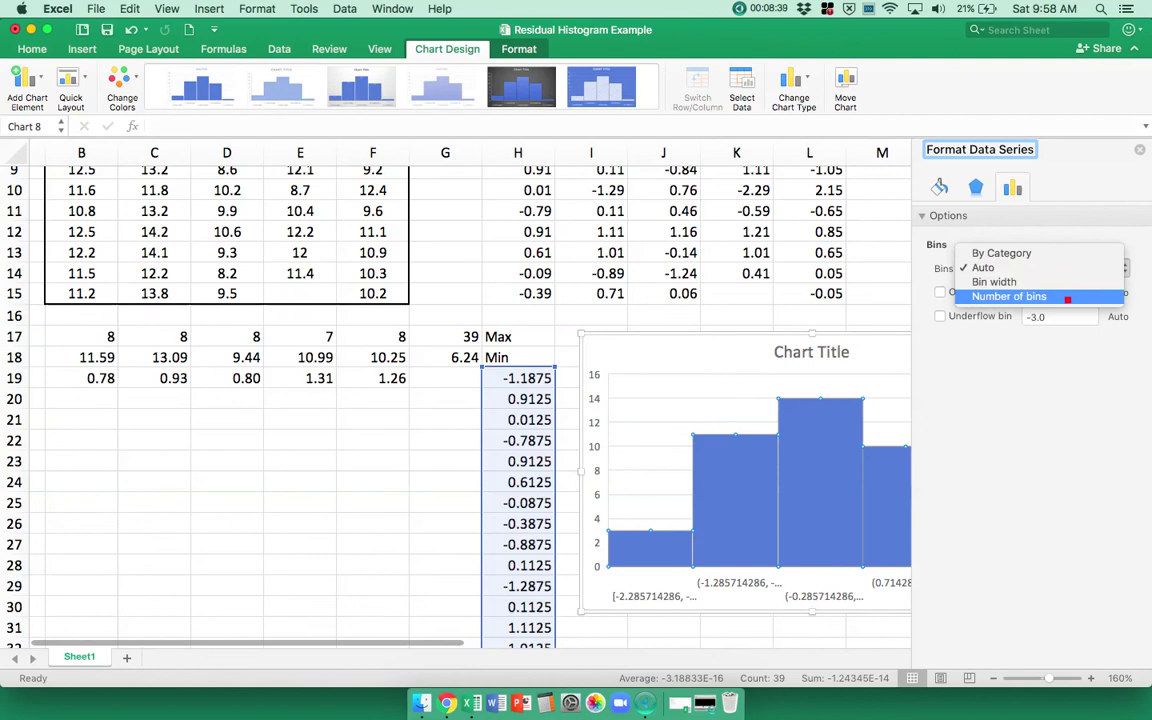
{"action": "left_click", "coordinate": [1070, 296]}
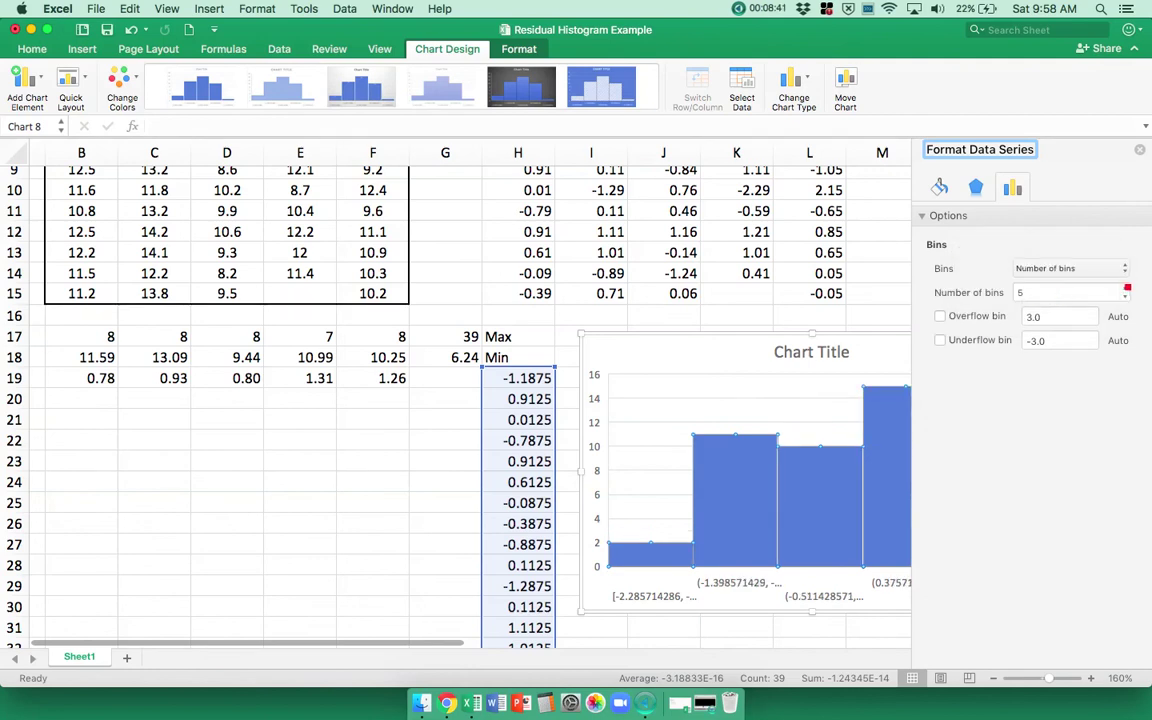
{"action": "left_click", "coordinate": [1126, 289]}
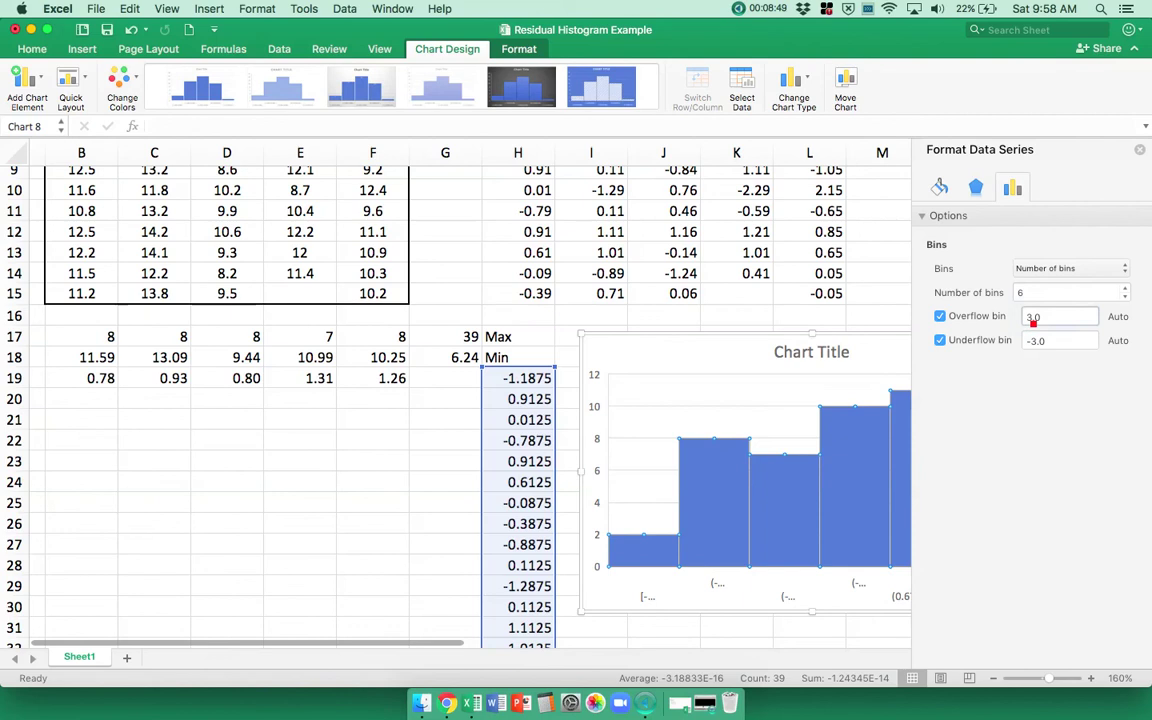
Step: Enable the histogram's overflow and underflow bins and set the overflow limit to 2.0
{"action": "left_click", "coordinate": [1033, 318]}
{"action": "key", "text": "BackSpace"}
{"action": "key", "text": "BackSpace"}
{"action": "type", "text": "2."}
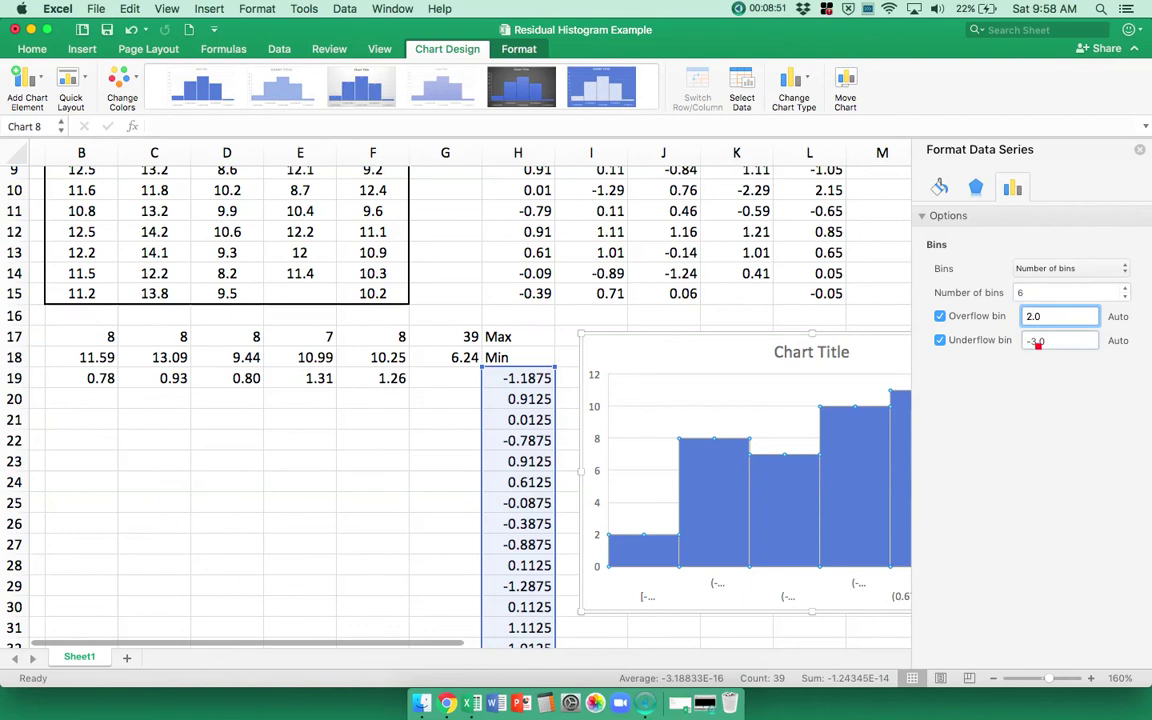
{"action": "key", "text": "Return"}
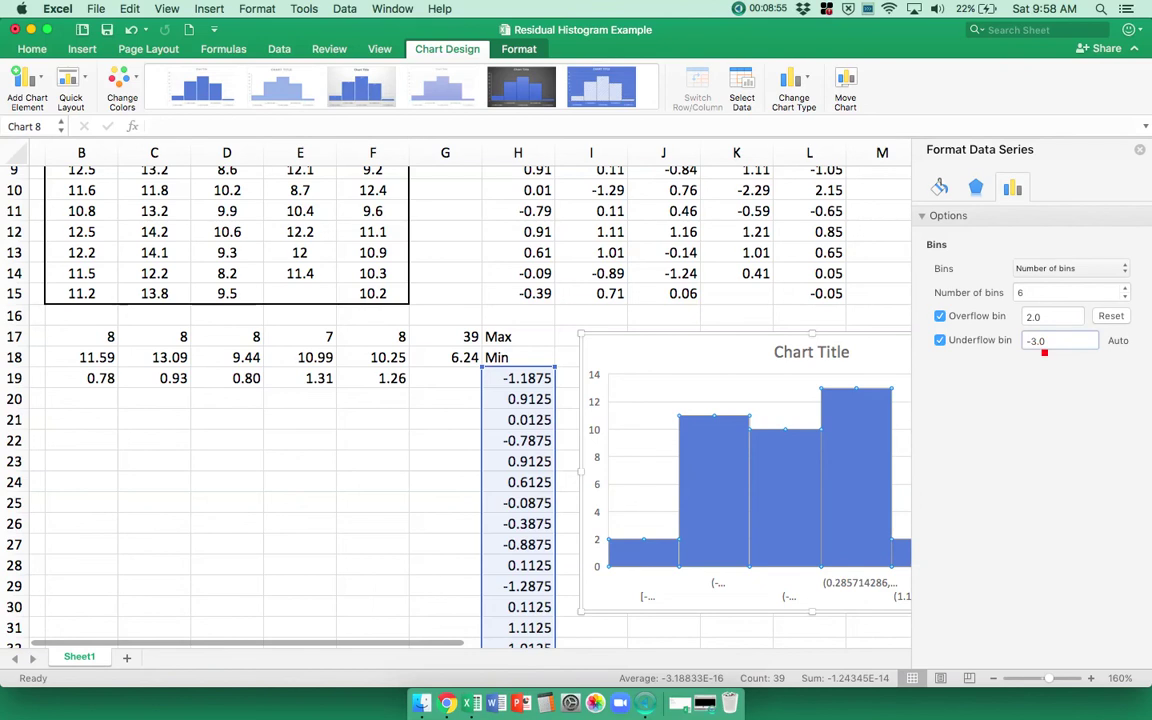
Step: Set the histogram's underflow bin limit to -2.0
{"action": "left_click", "coordinate": [1039, 341]}
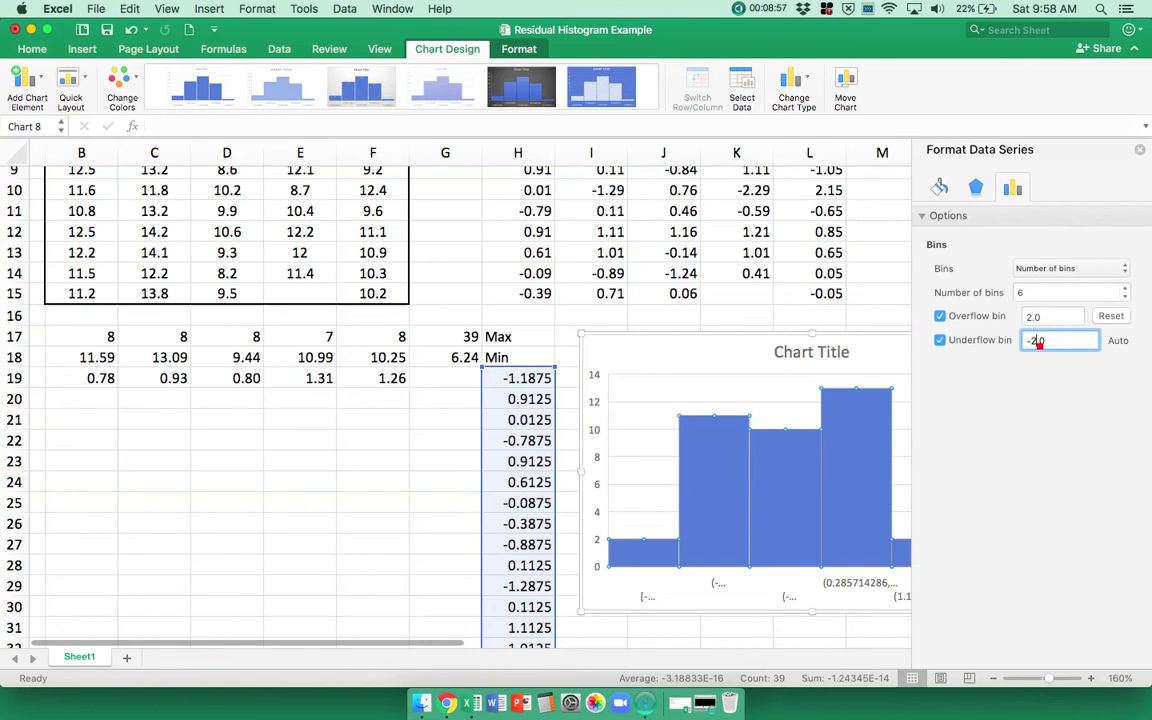
{"action": "key", "text": "BackSpace"}
{"action": "type", "text": "2"}
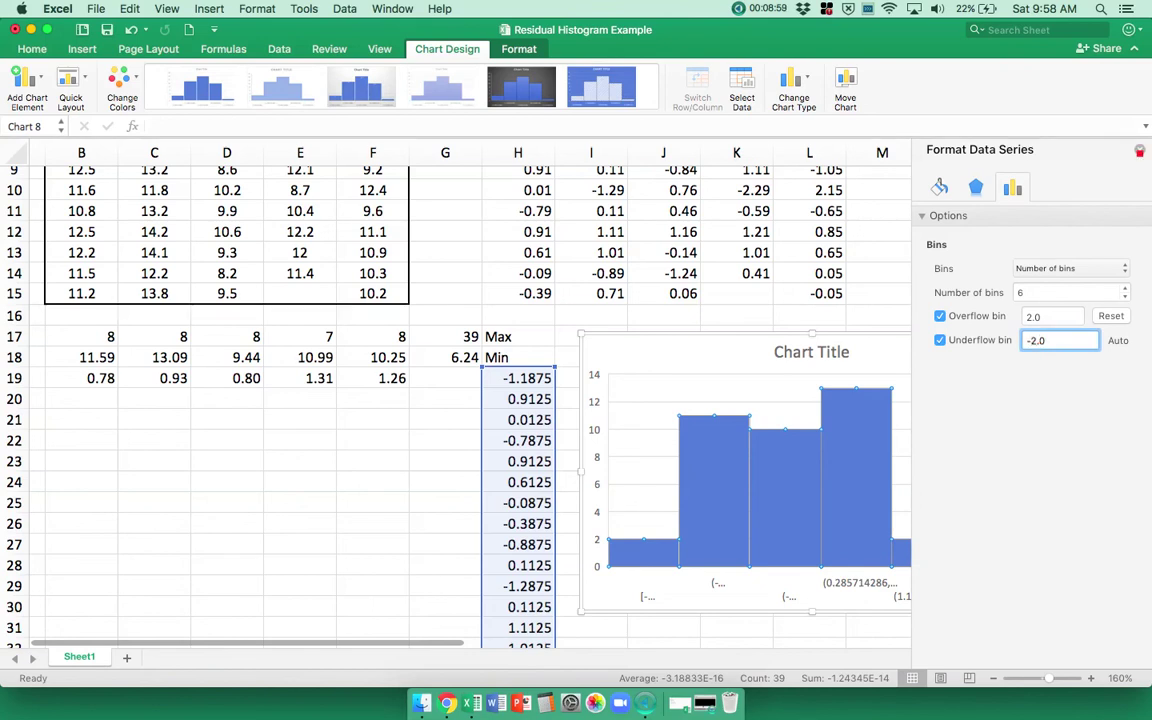
{"action": "scroll", "coordinate": [805, 380], "scroll_direction": "right", "scroll_amount": 3}
{"action": "scroll", "coordinate": [805, 380], "scroll_direction": "down", "scroll_amount": 1}
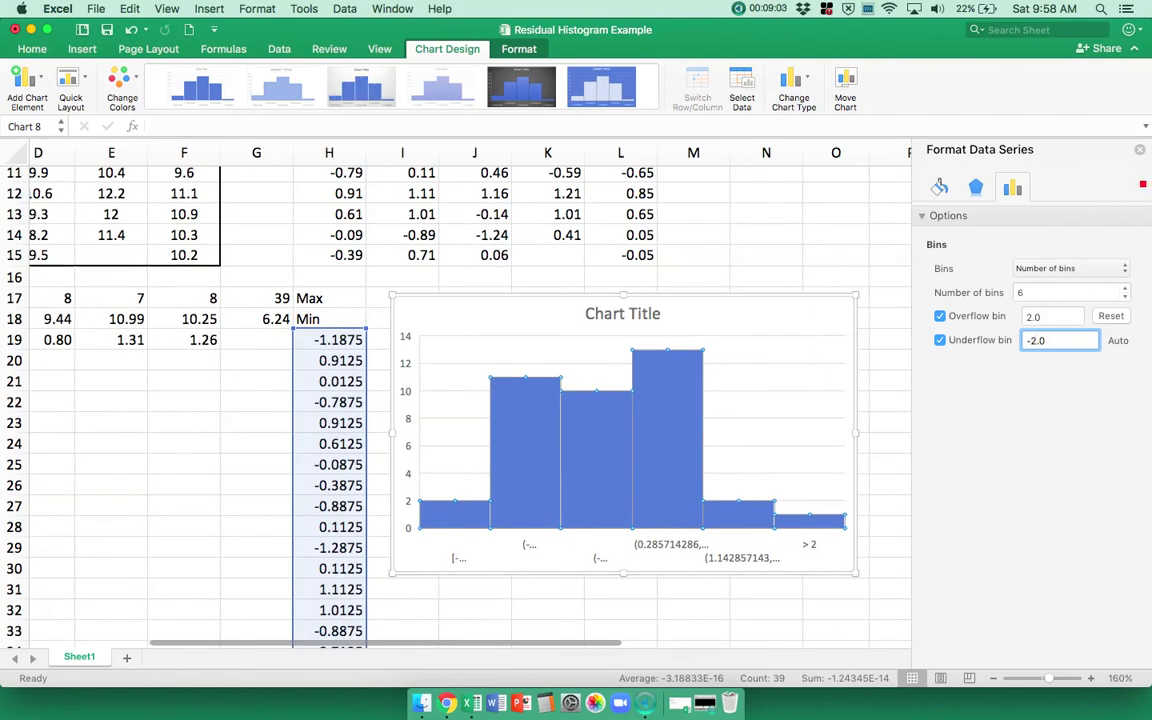
{"action": "left_click", "coordinate": [745, 515]}
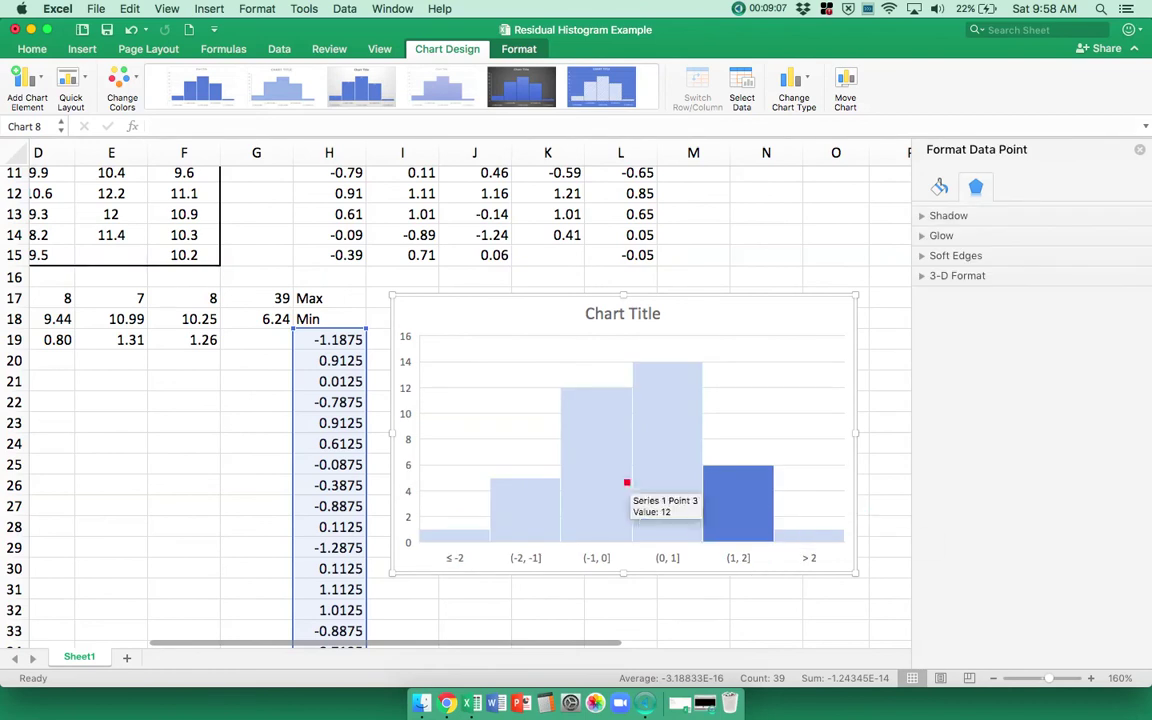
{"action": "left_click", "coordinate": [590, 485]}
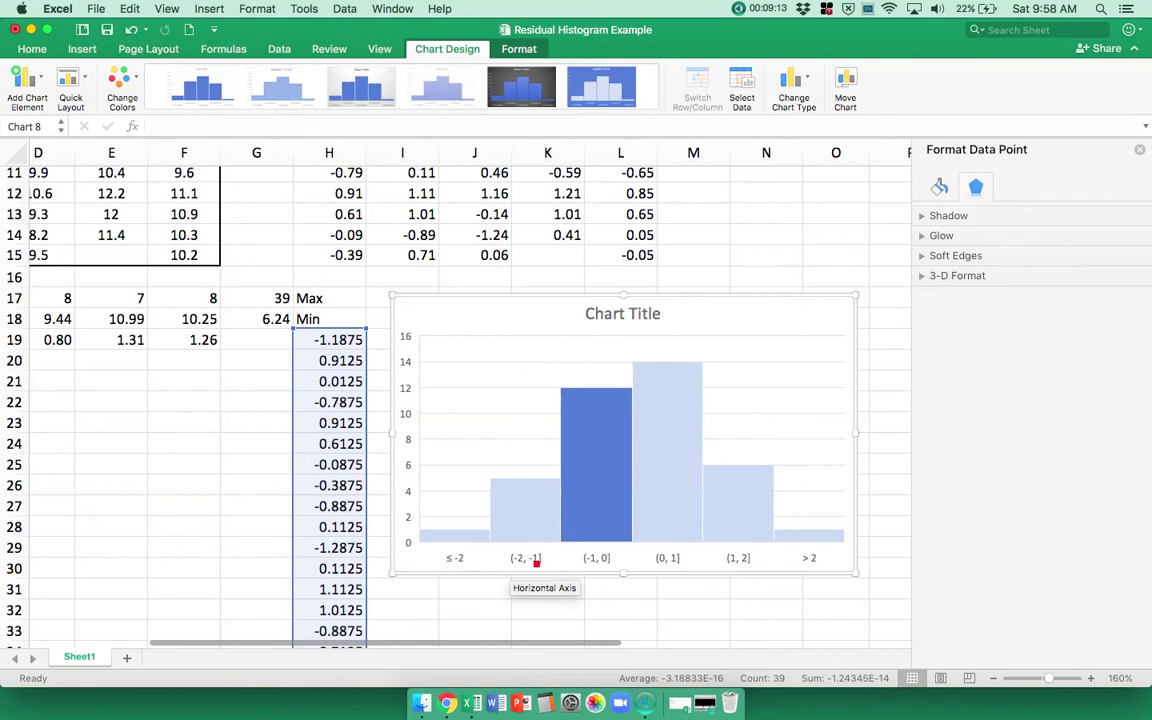
{"action": "left_click", "coordinate": [794, 419]}
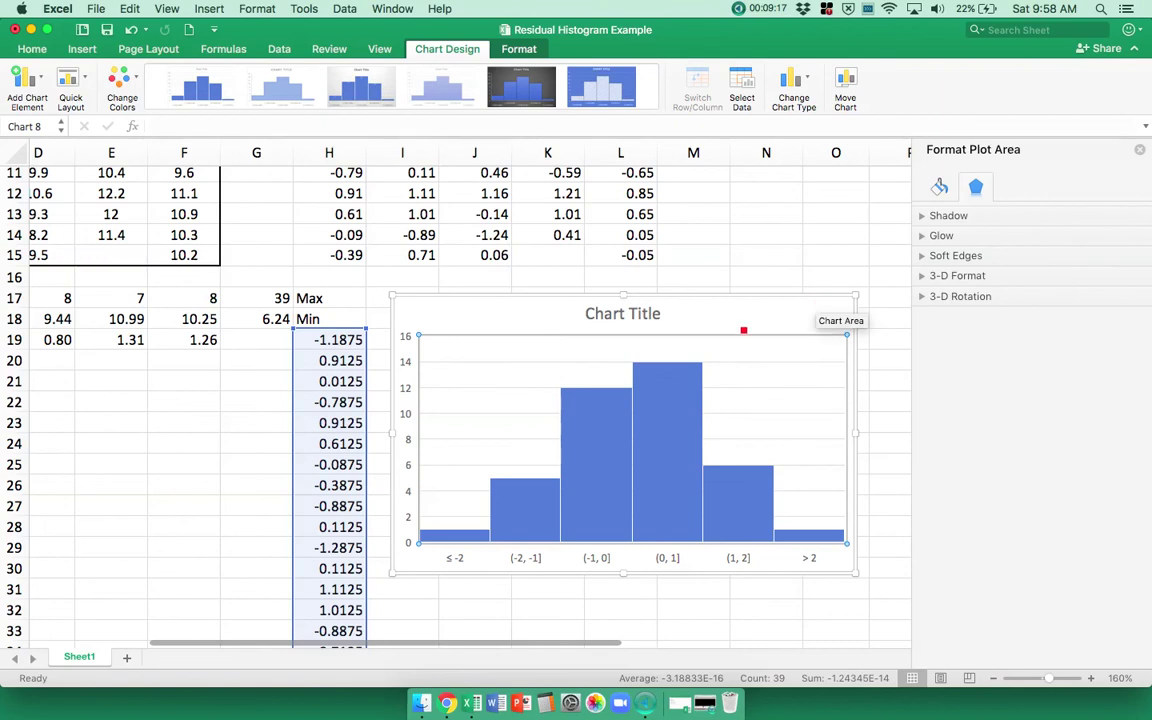
Step: Replace the histogram's placeholder title with "CO Resideuals"
{"action": "left_click", "coordinate": [660, 316]}
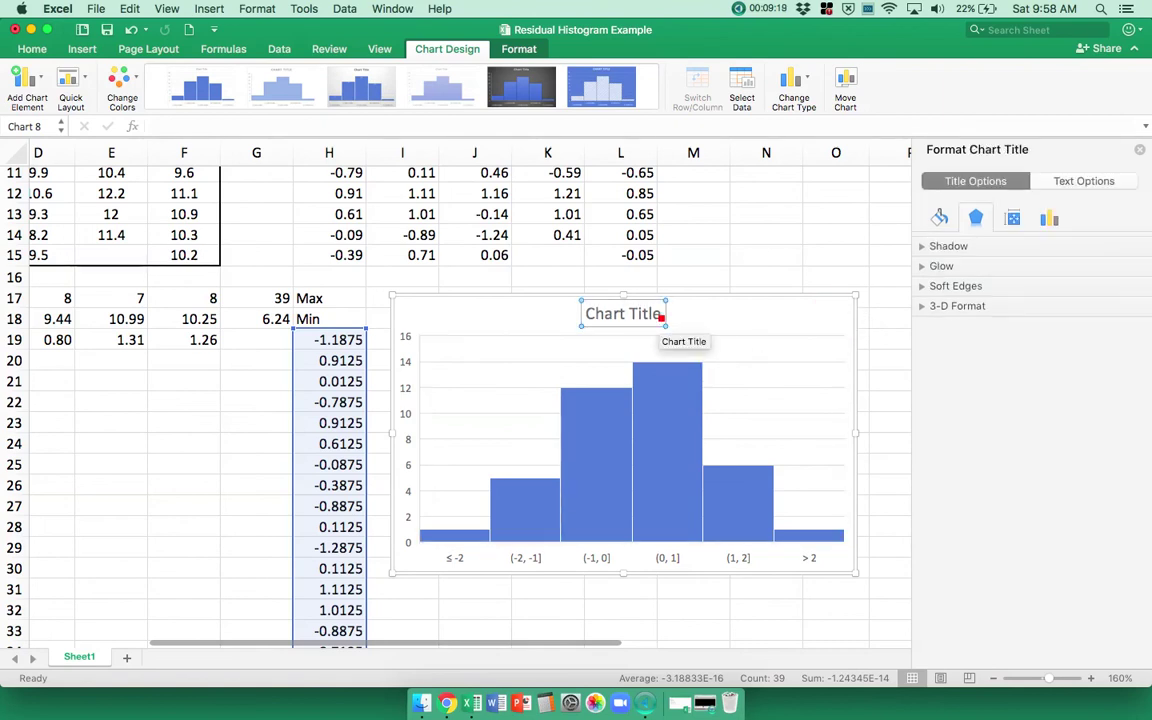
{"action": "left_click", "coordinate": [661, 317]}
{"action": "key", "text": "BackSpace"}
{"action": "key", "text": "BackSpace"}
{"action": "key", "text": "BackSpace"}
{"action": "key", "text": "BackSpace"}
{"action": "key", "text": "BackSpace"}
{"action": "key", "text": "BackSpace"}
{"action": "key", "text": "BackSpace"}
{"action": "key", "text": "BackSpace"}
{"action": "key", "text": "BackSpace"}
{"action": "key", "text": "BackSpace"}
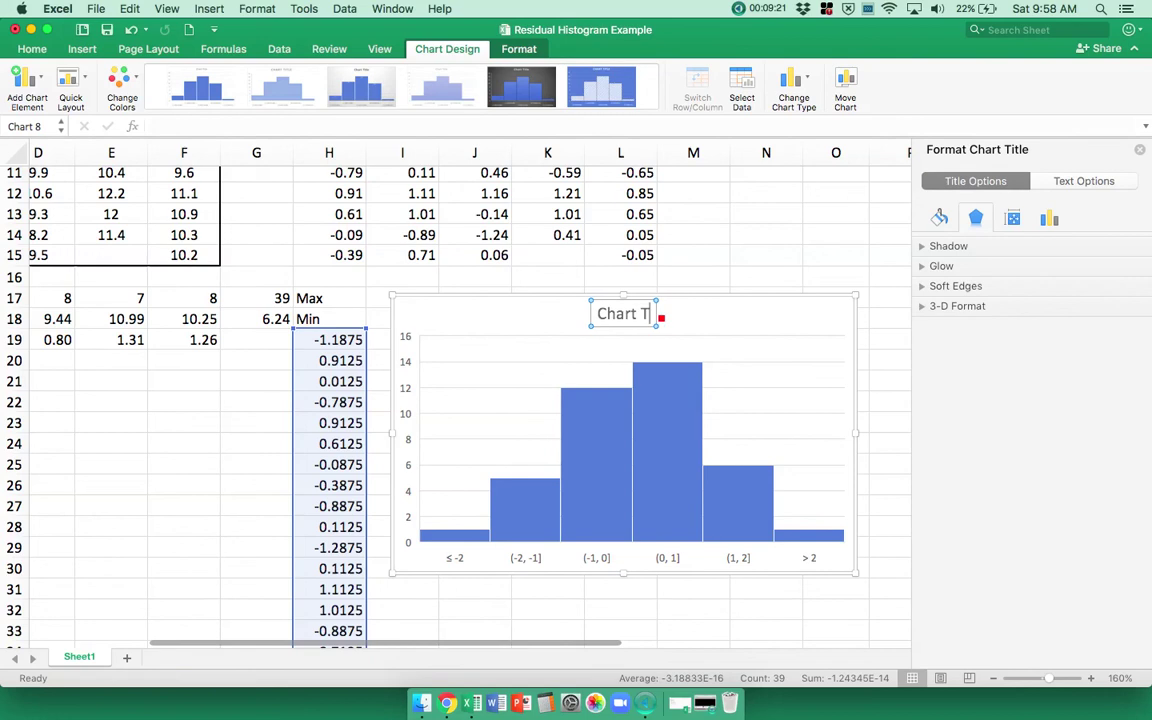
{"action": "key", "text": "BackSpace"}
{"action": "type", "text": "C"}
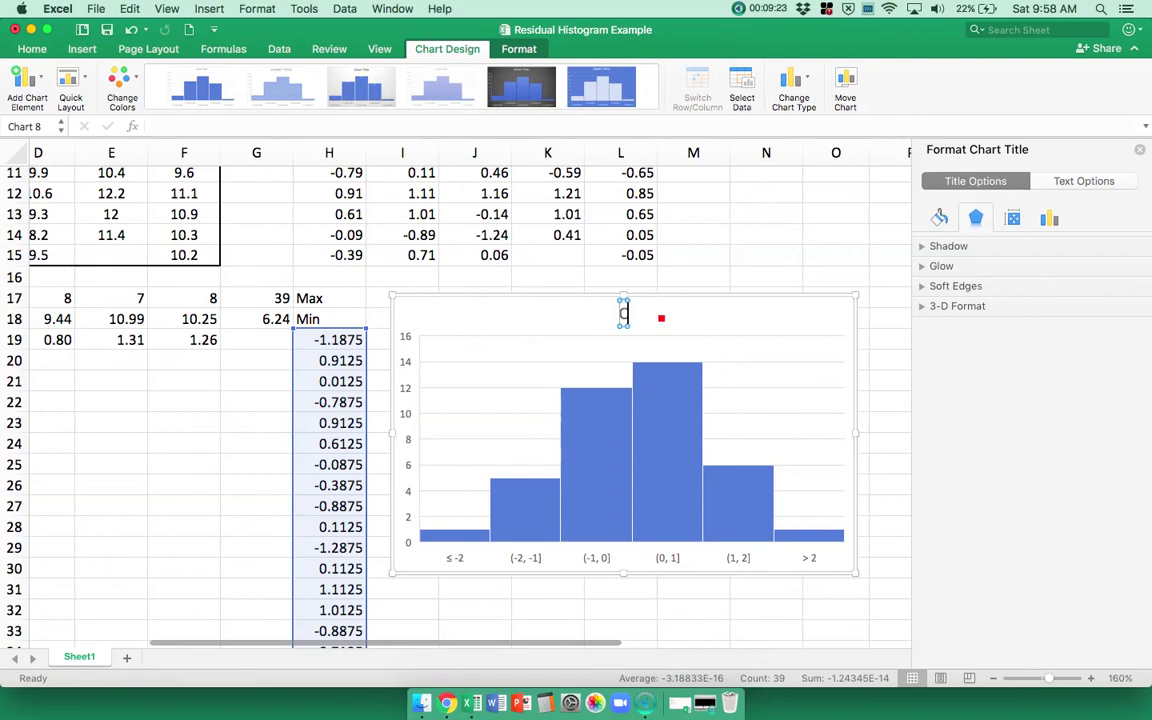
{"action": "type", "text": "O Resideuals"}
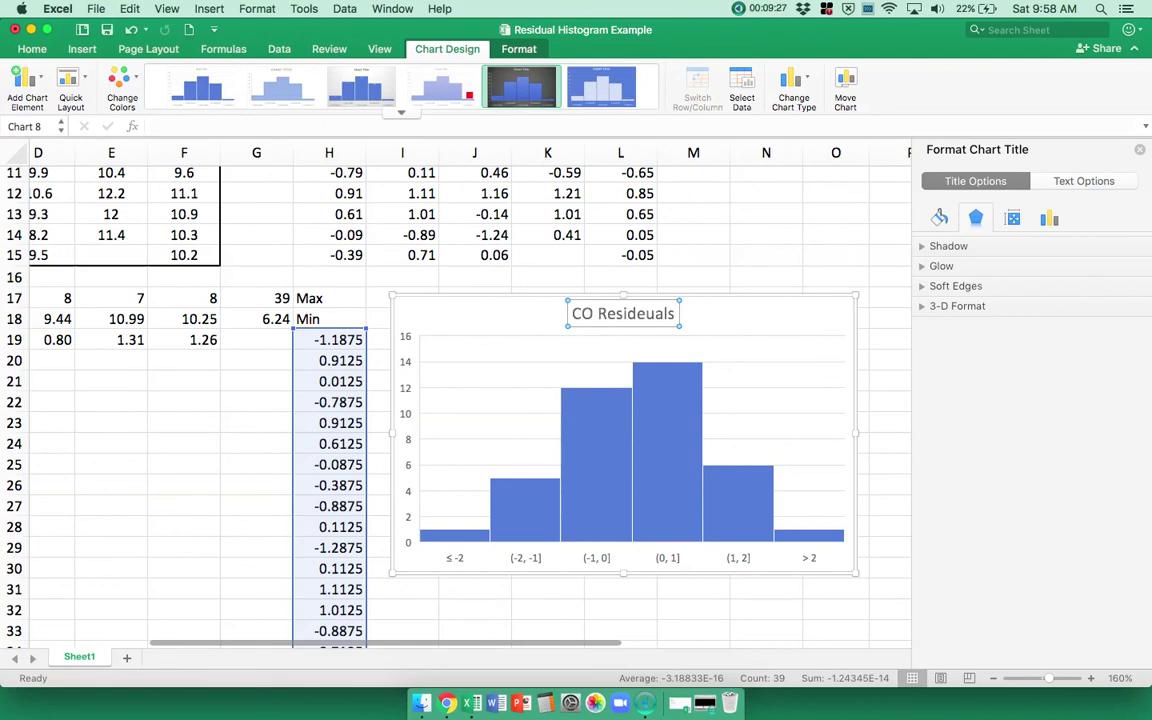
Step: Apply the third chart style, with a grey gradient background and data labels on the bars, to the histogram
{"action": "left_click", "coordinate": [385, 100]}
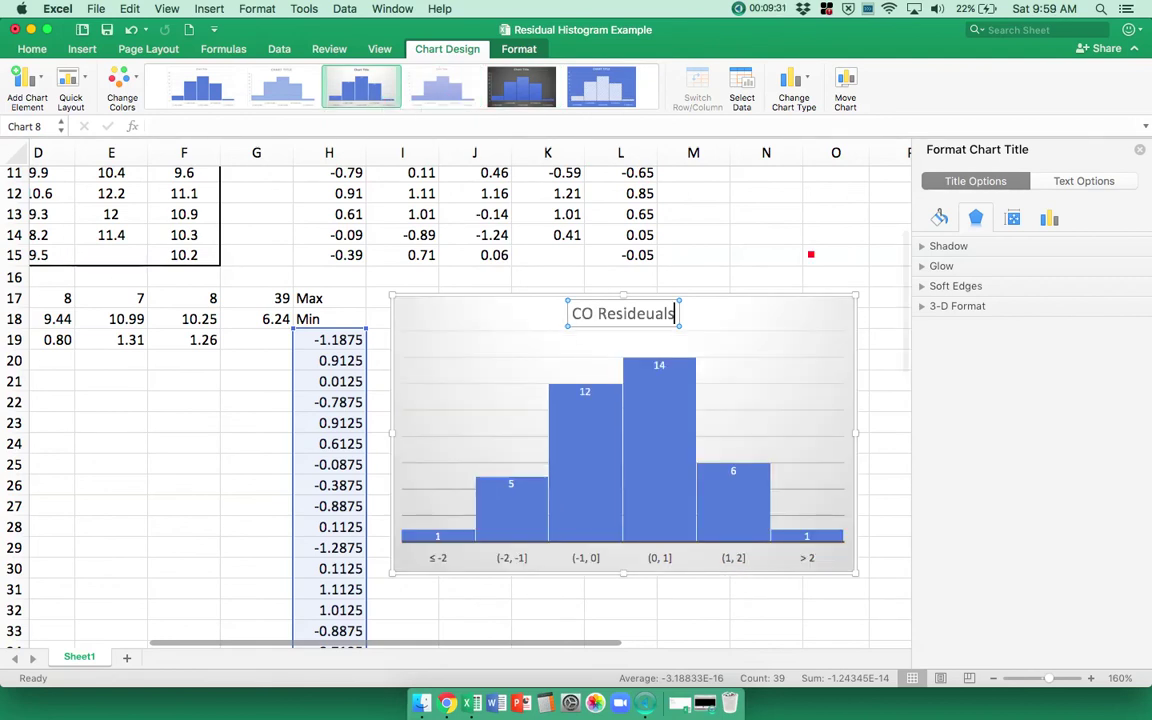
{"action": "left_click", "coordinate": [768, 271]}
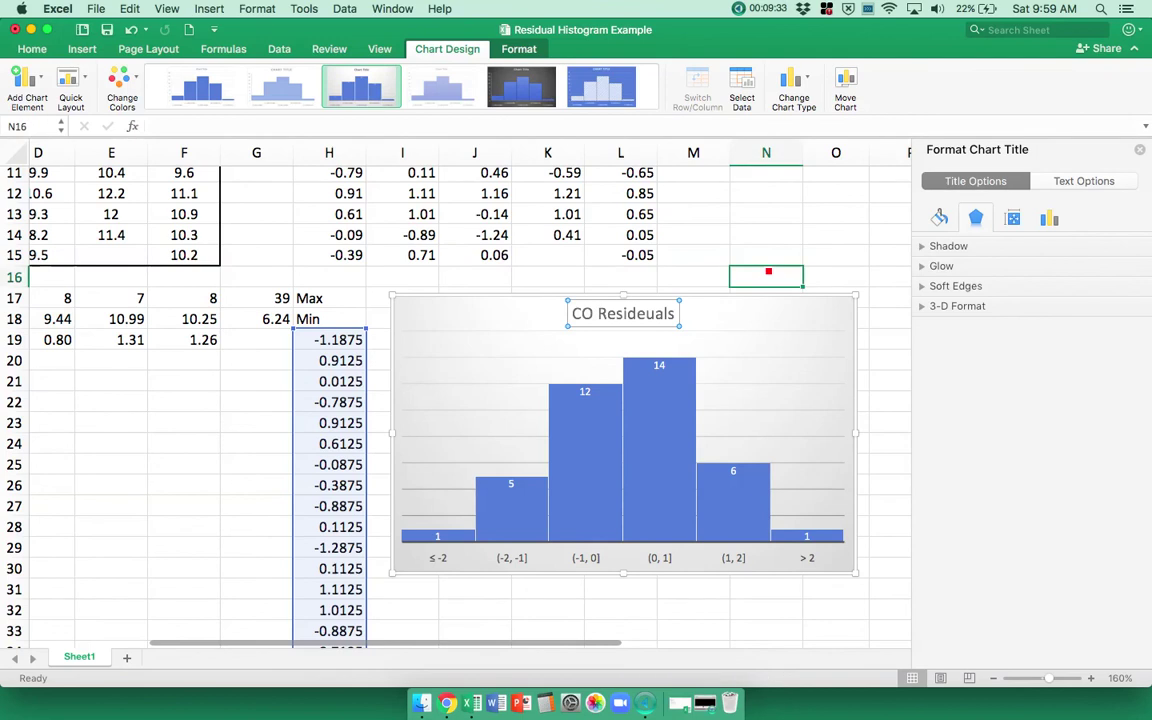
{"action": "scroll", "coordinate": [282, 463], "scroll_direction": "left", "scroll_amount": 5}
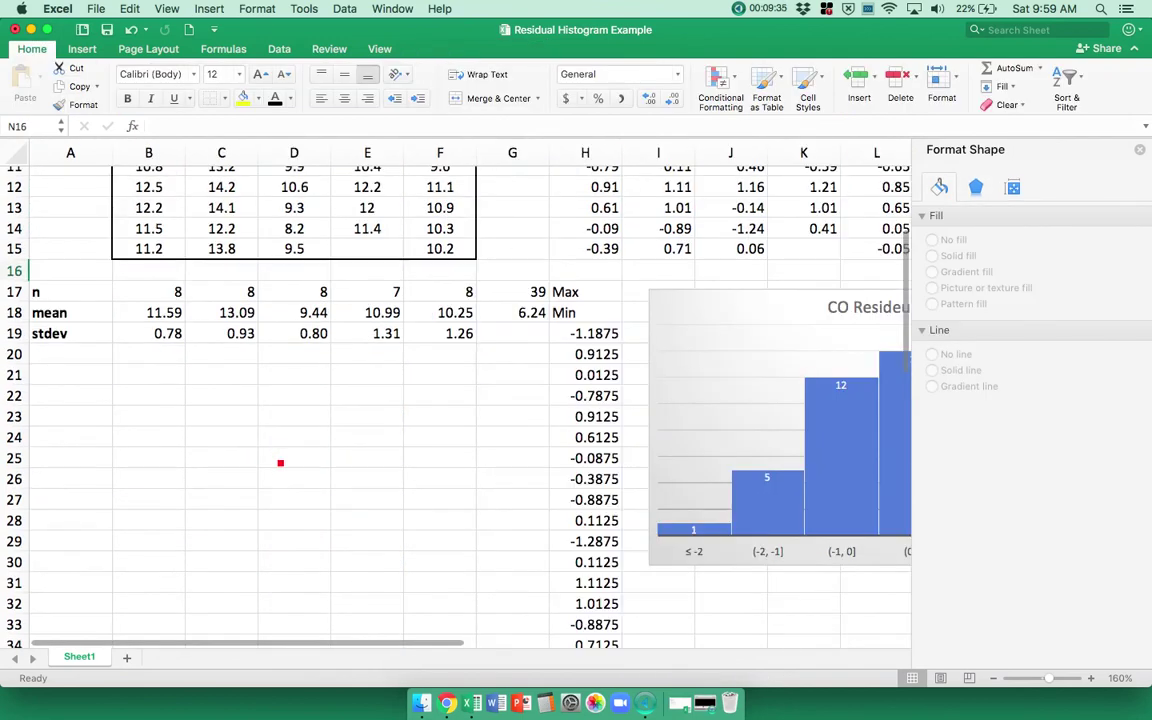